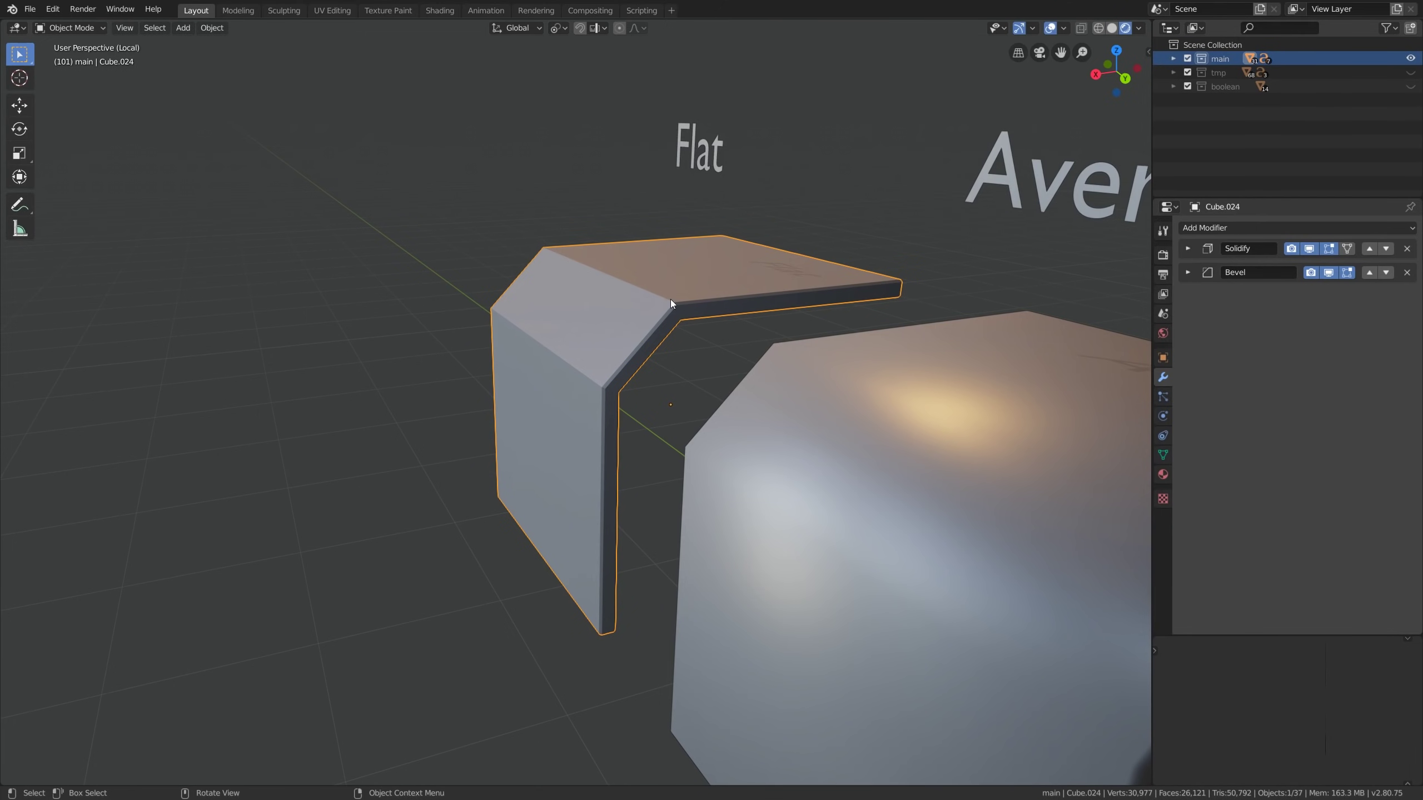
Check the Flat sample's vertex normals in Edit Mode and apply Shade Smooth to the object
key(Tab)
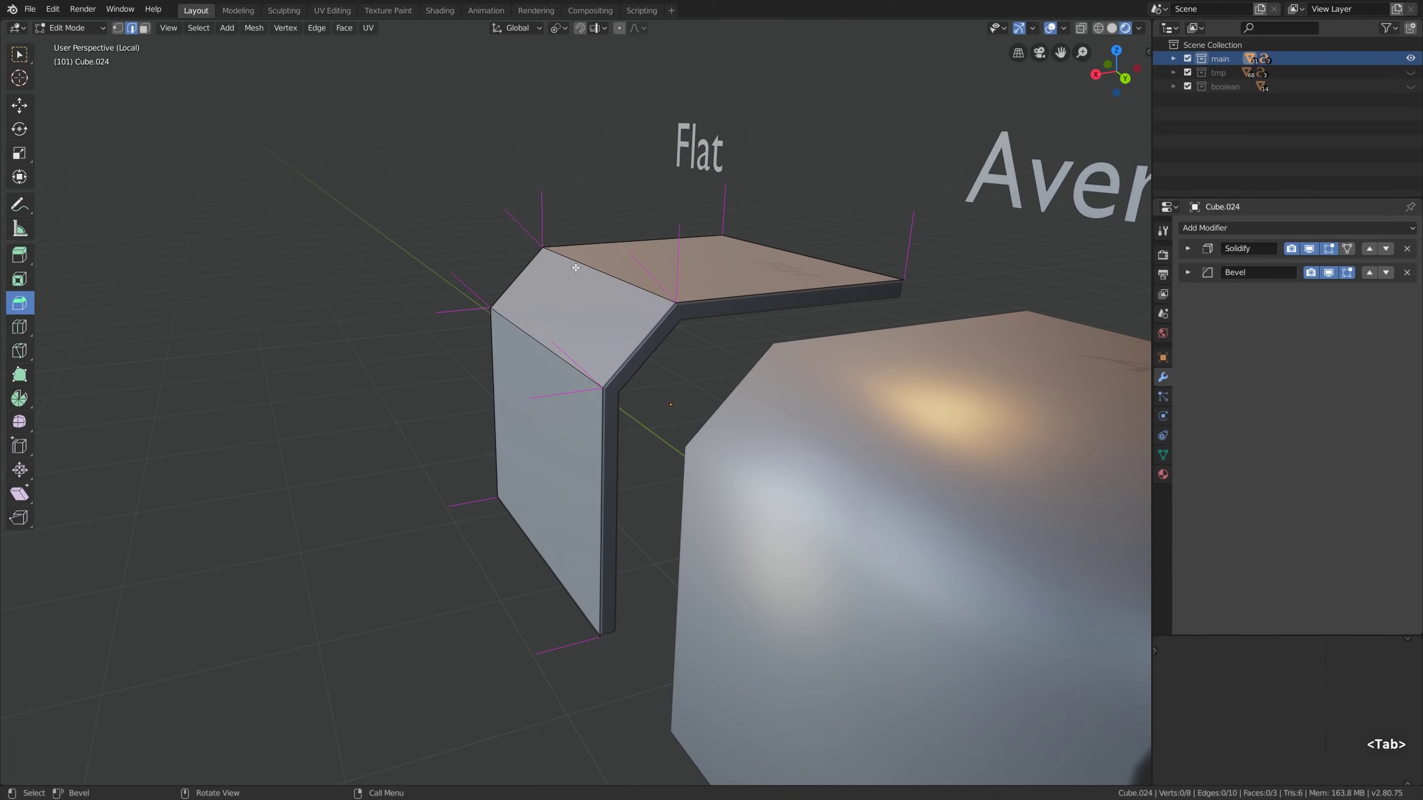
key(Tab)
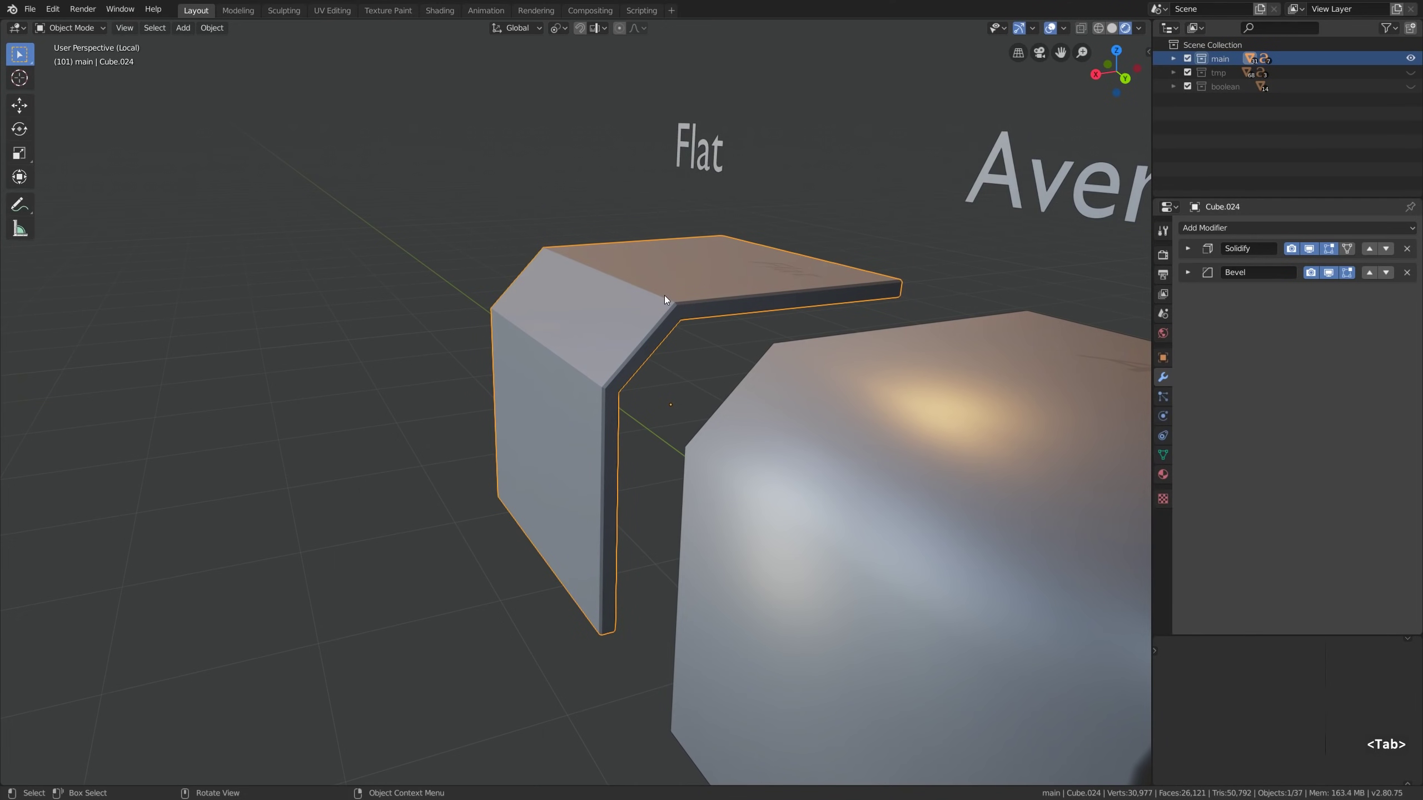
right_click(596, 297)
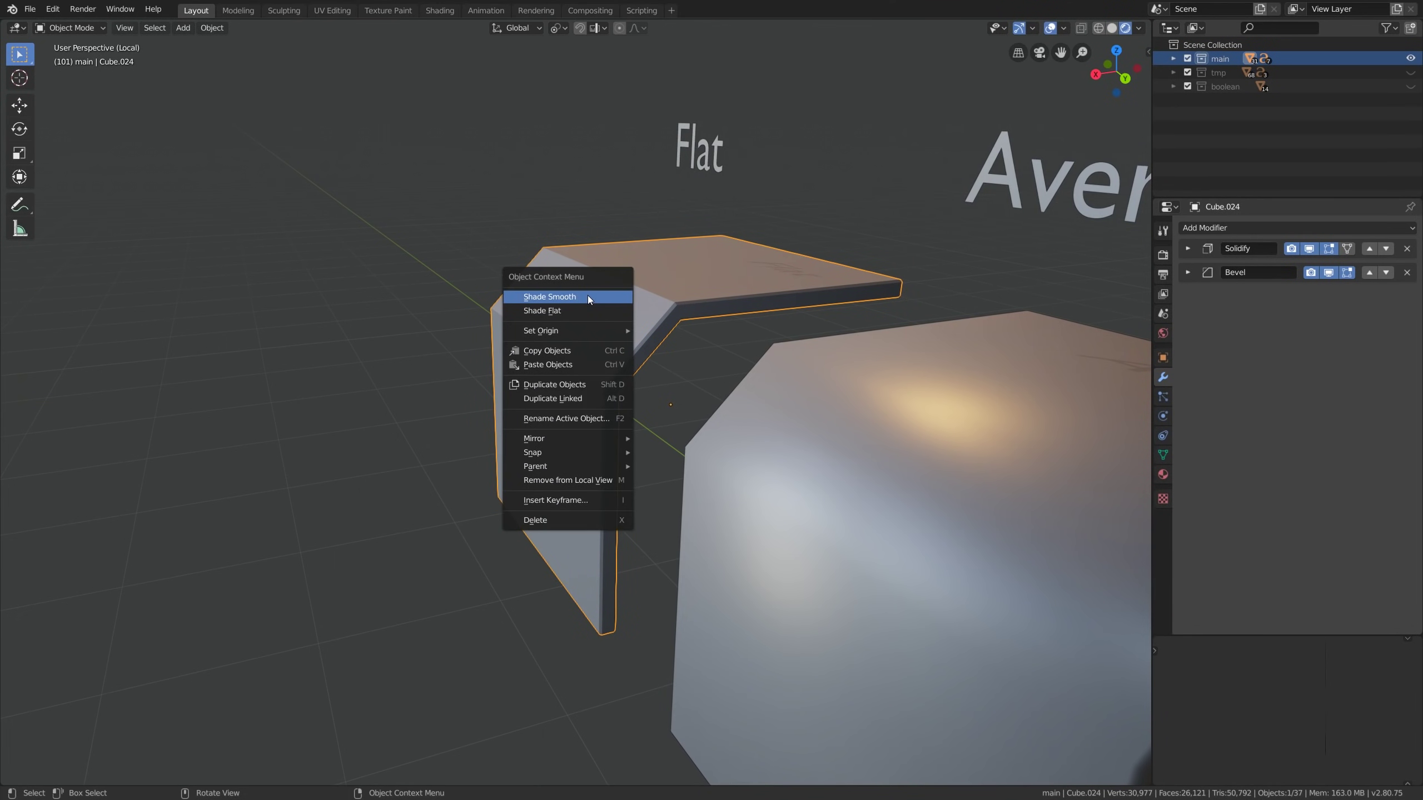
click(588, 297)
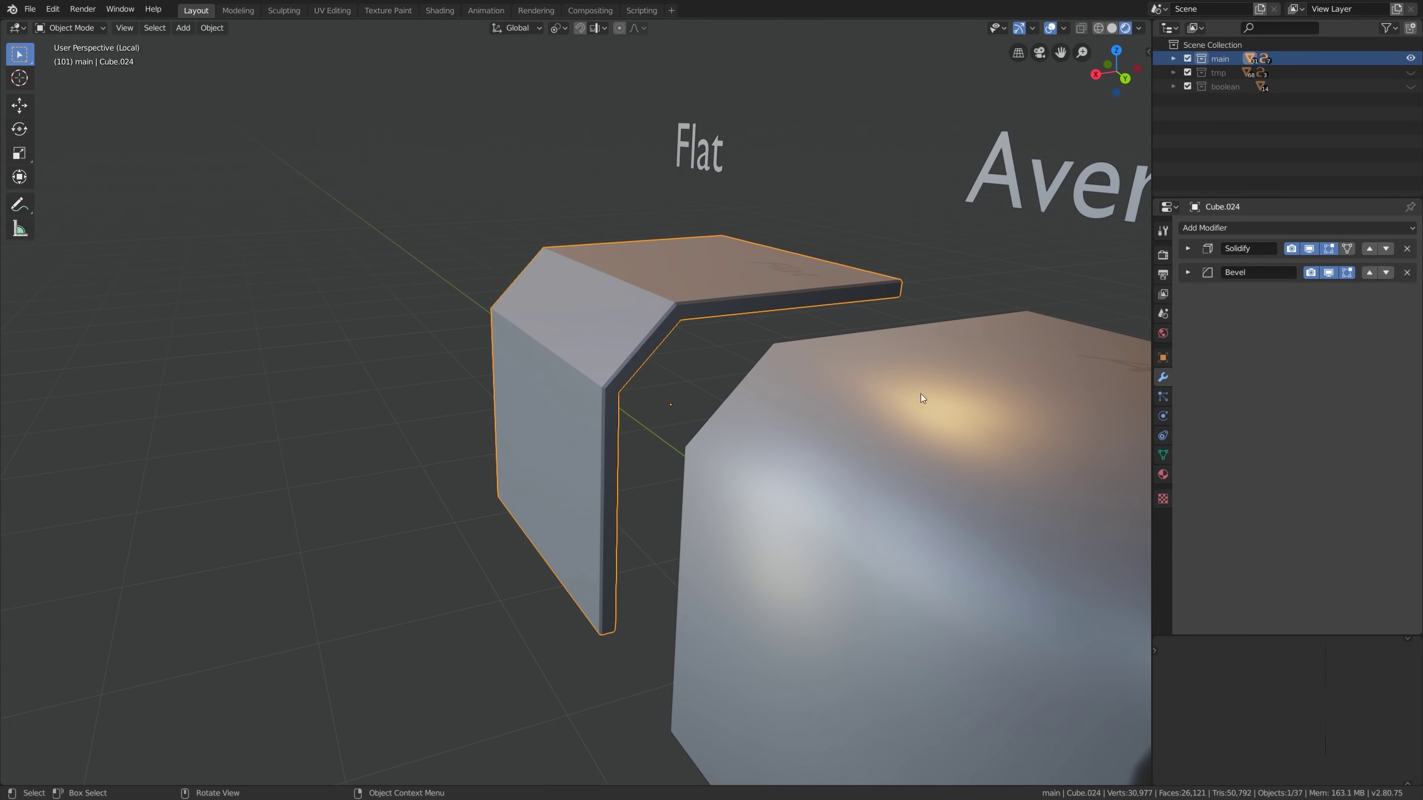
Try an Auto Smooth angle of 180° on the Flat sample's mesh, and undo the change
click(1162, 455)
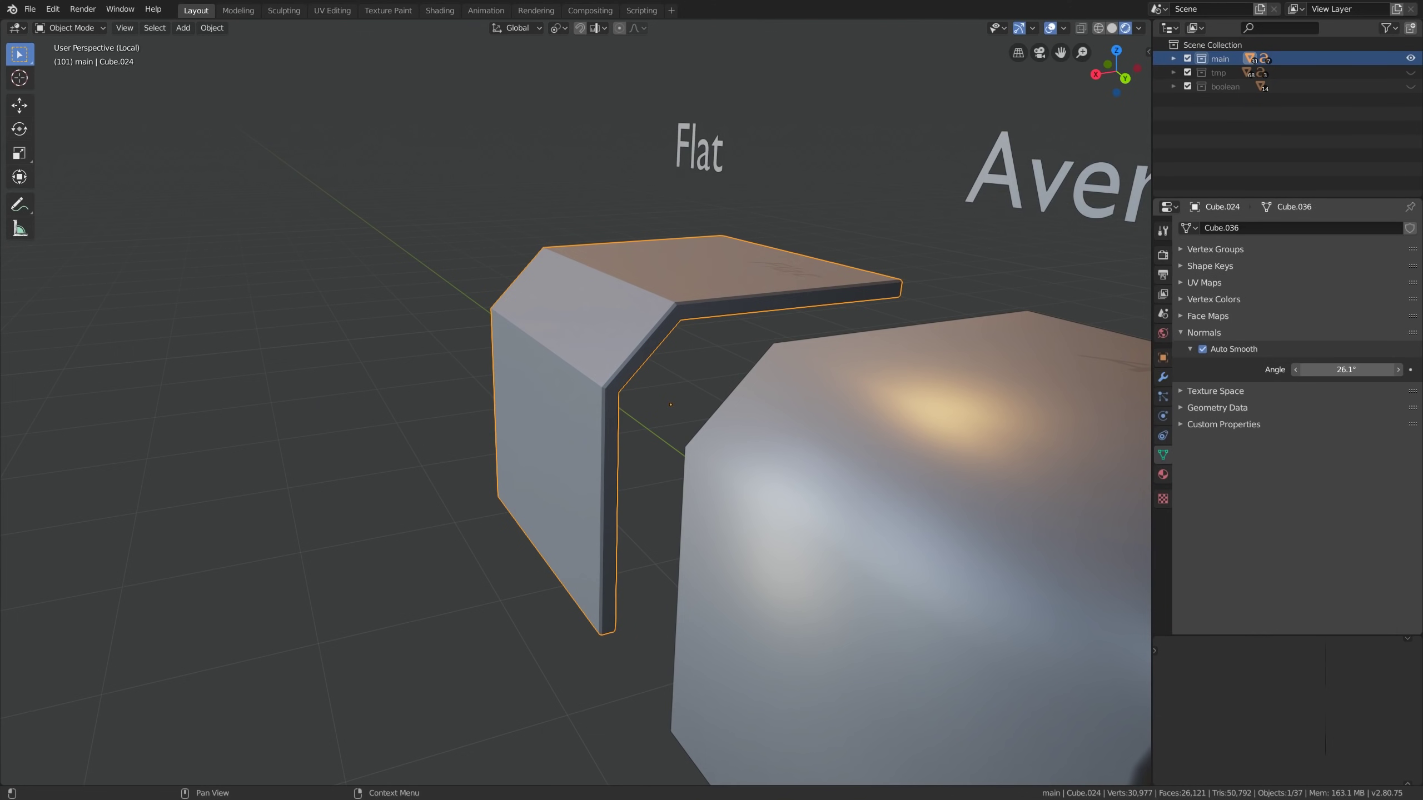
mouse_move(1346, 369)
mouse_down()
mouse_move(1414, 370)
mouse_move(1356, 370)
mouse_up()
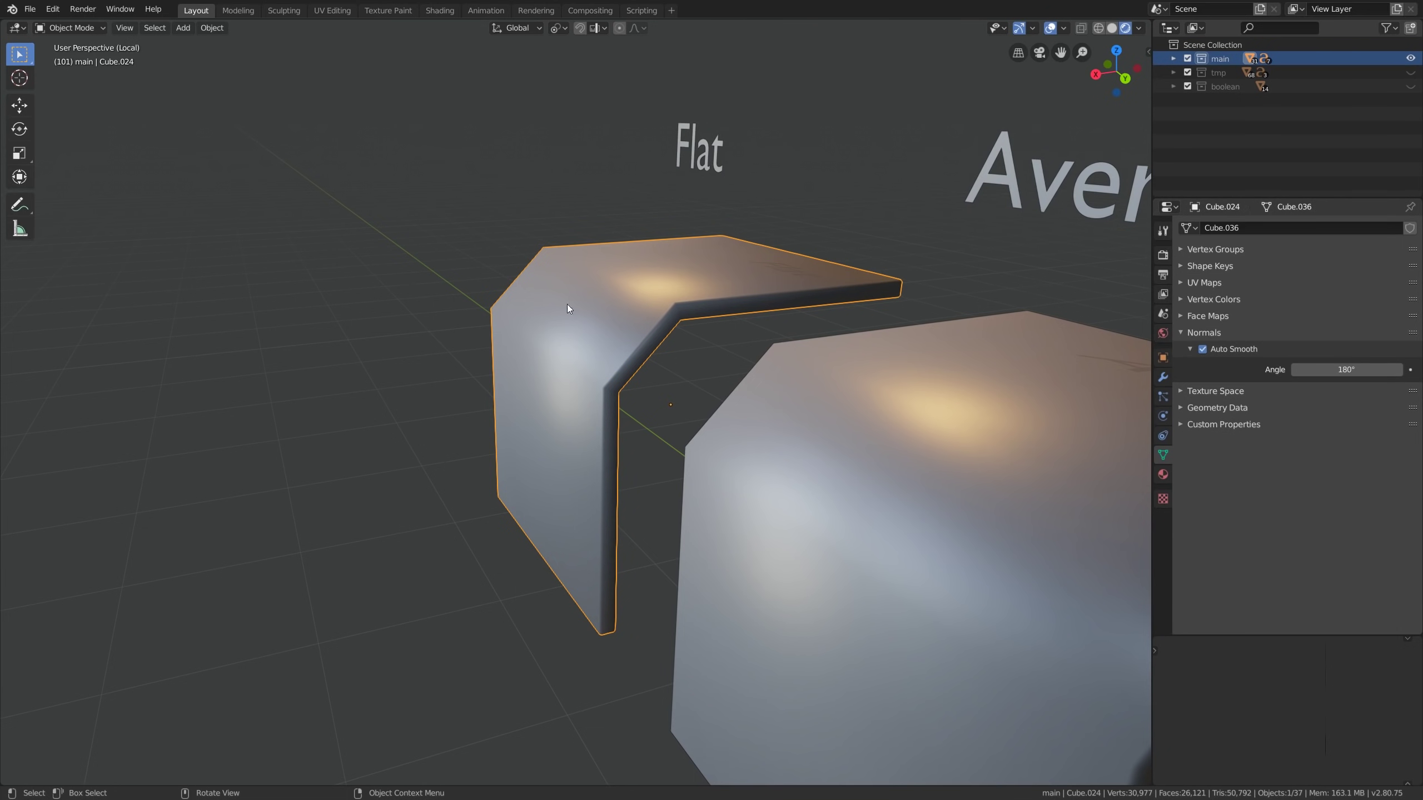
key(ctrl+z)
Compare the vertex normals of the Average and Flat samples by viewing each mesh in Edit Mode
shift+scroll(715, 305, right, 5)
shift+scroll(720, 314, right, 4)
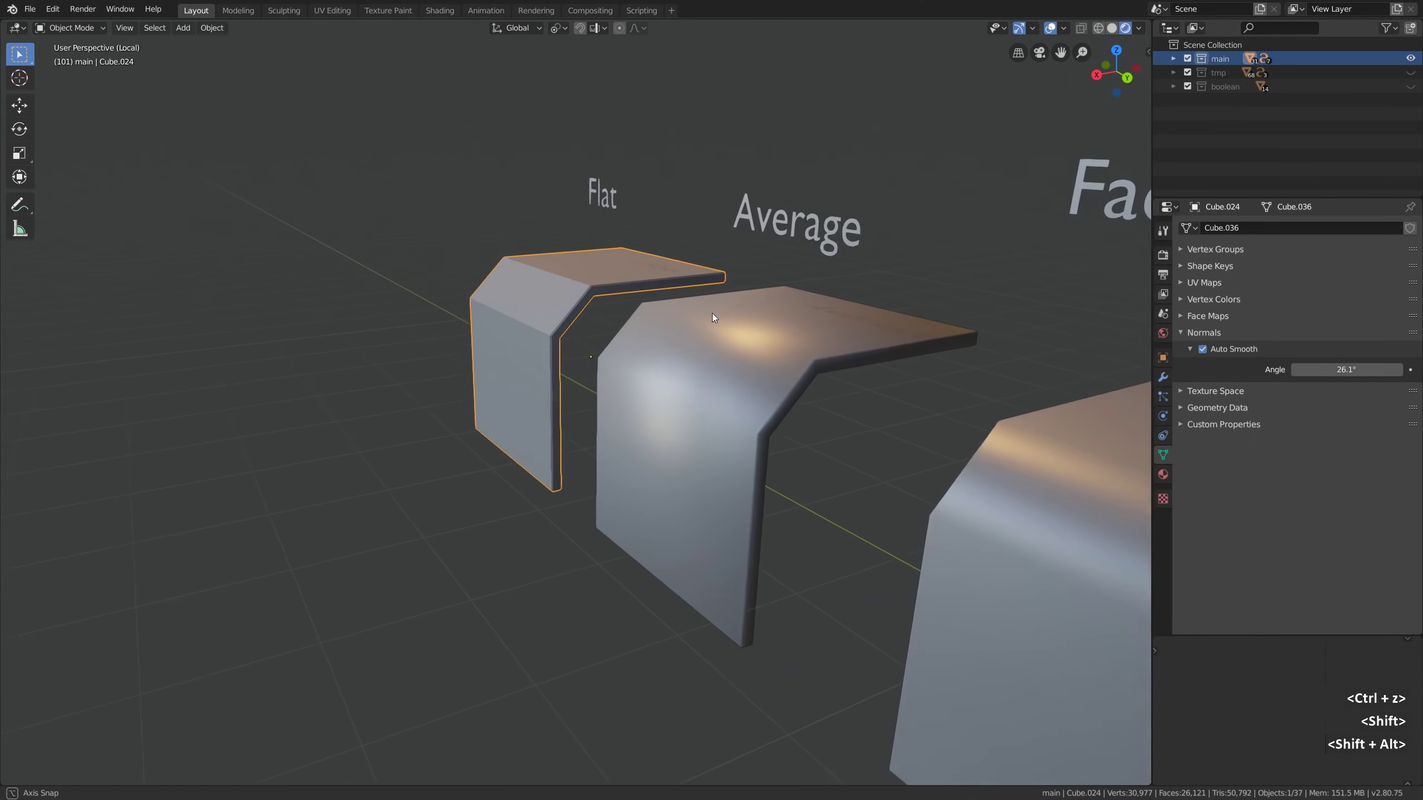
click(778, 342)
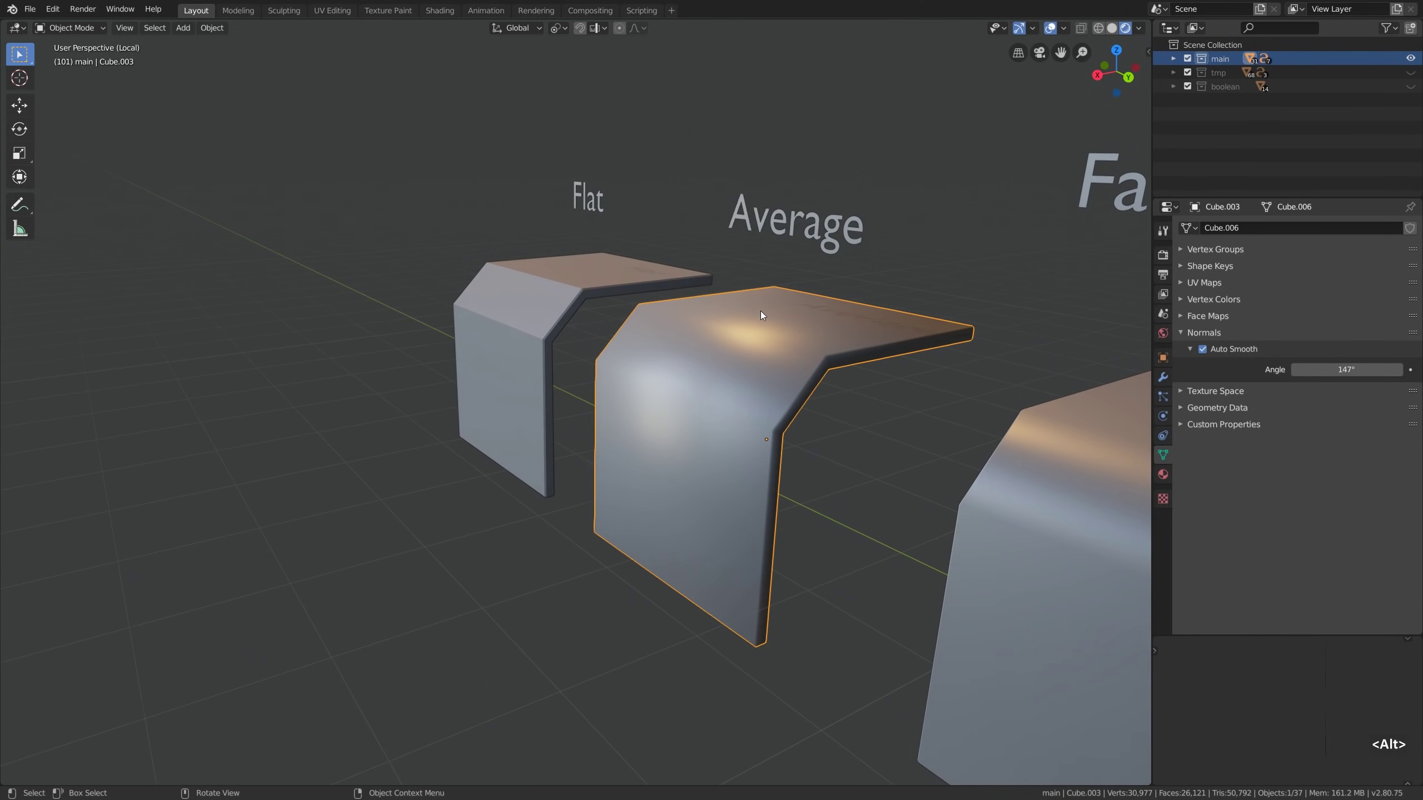
key(Tab)
key(alt+a)
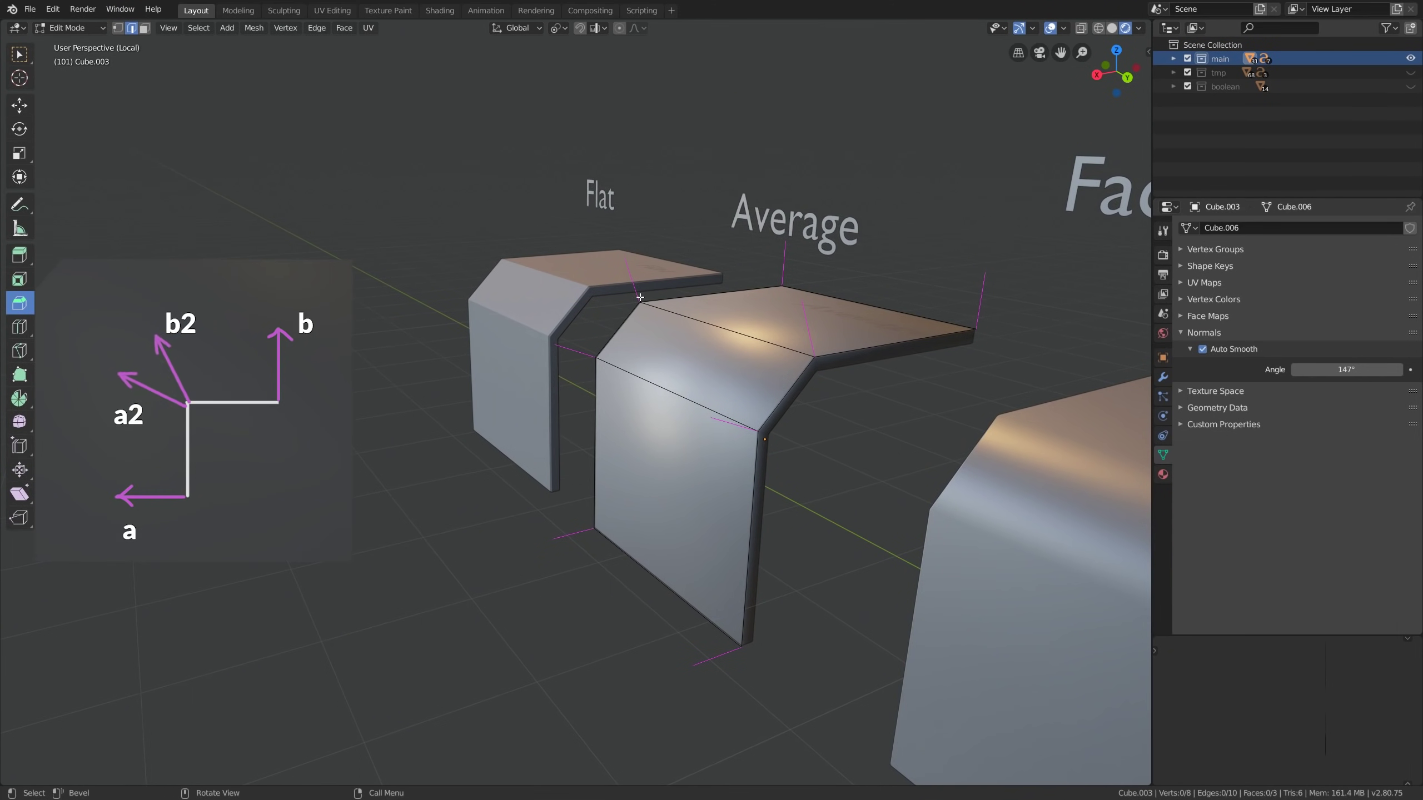
alt+middle_drag(641, 305, 642, 307)
key(Tab)
click(606, 282)
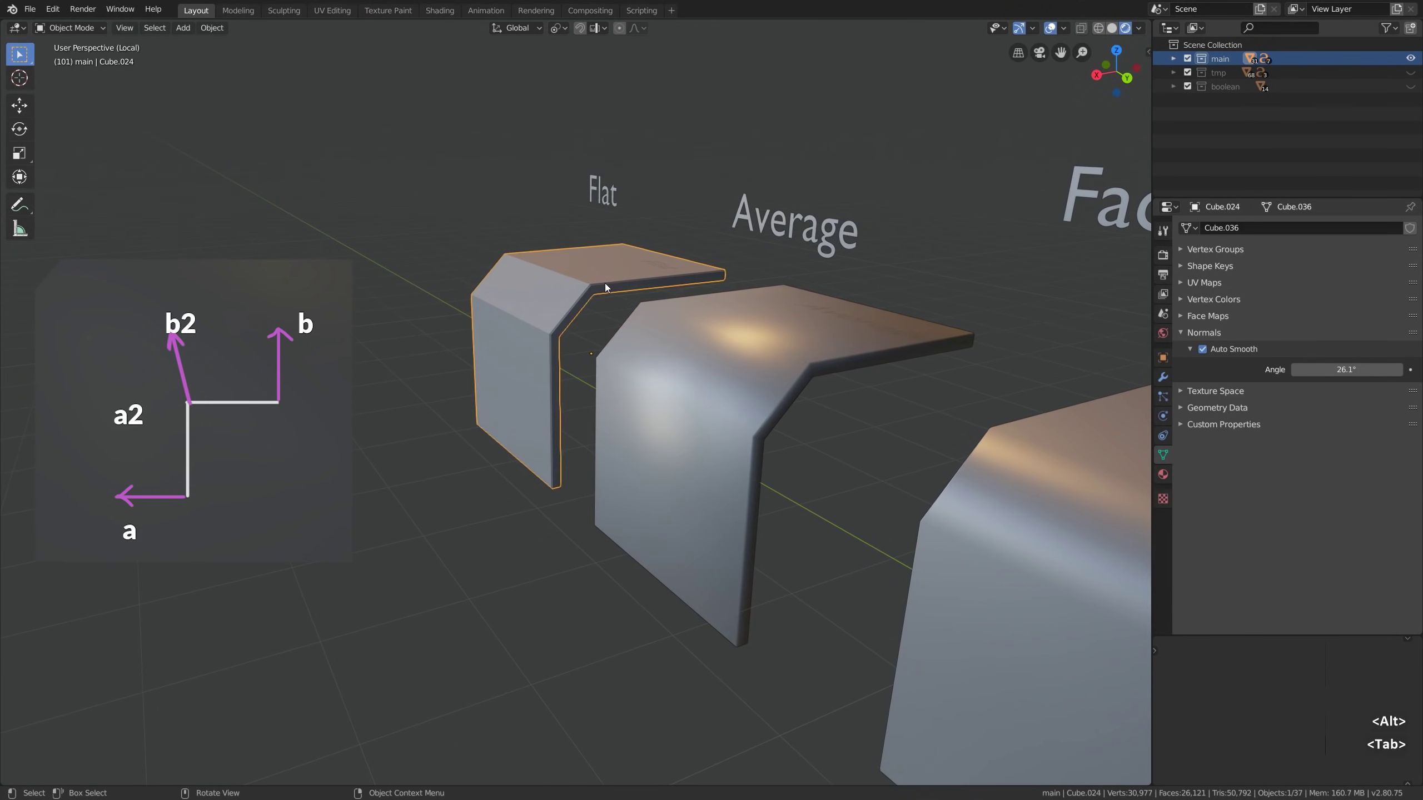
key(Tab)
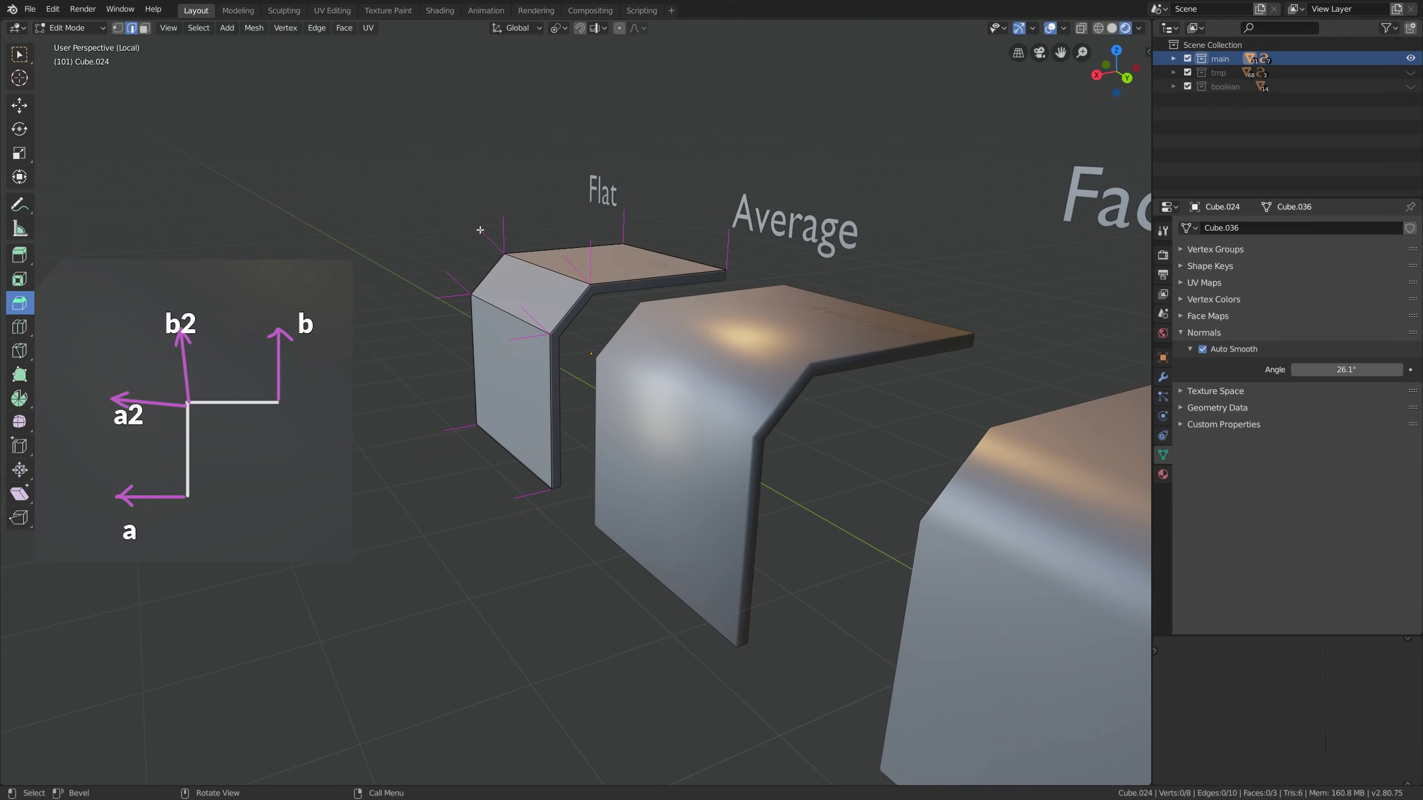
key(Tab)
click(663, 323)
key(Tab)
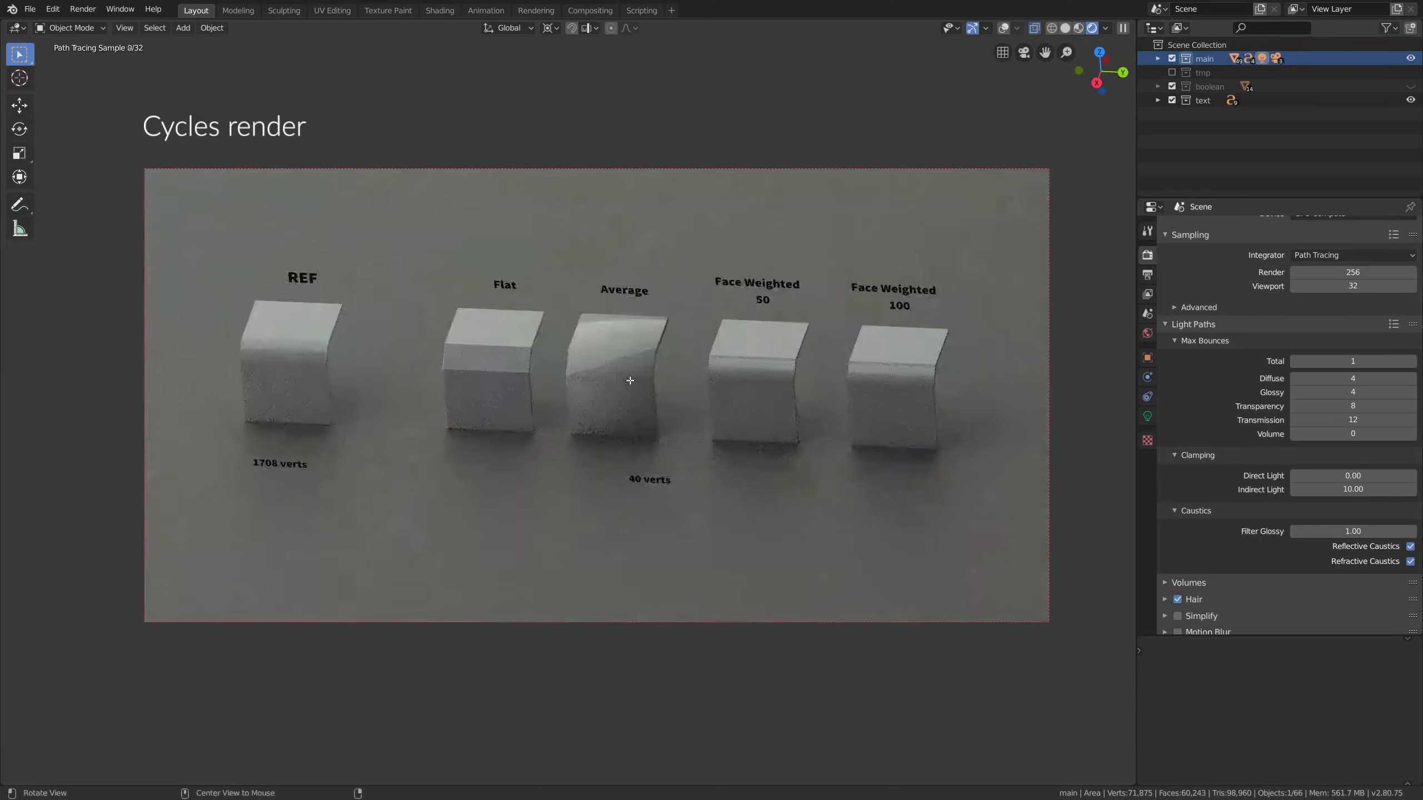
View the bevel samples from a new angle in the Cycles preview and rotate the selected object about its local Y axis
middle_drag(620, 377, 565, 371)
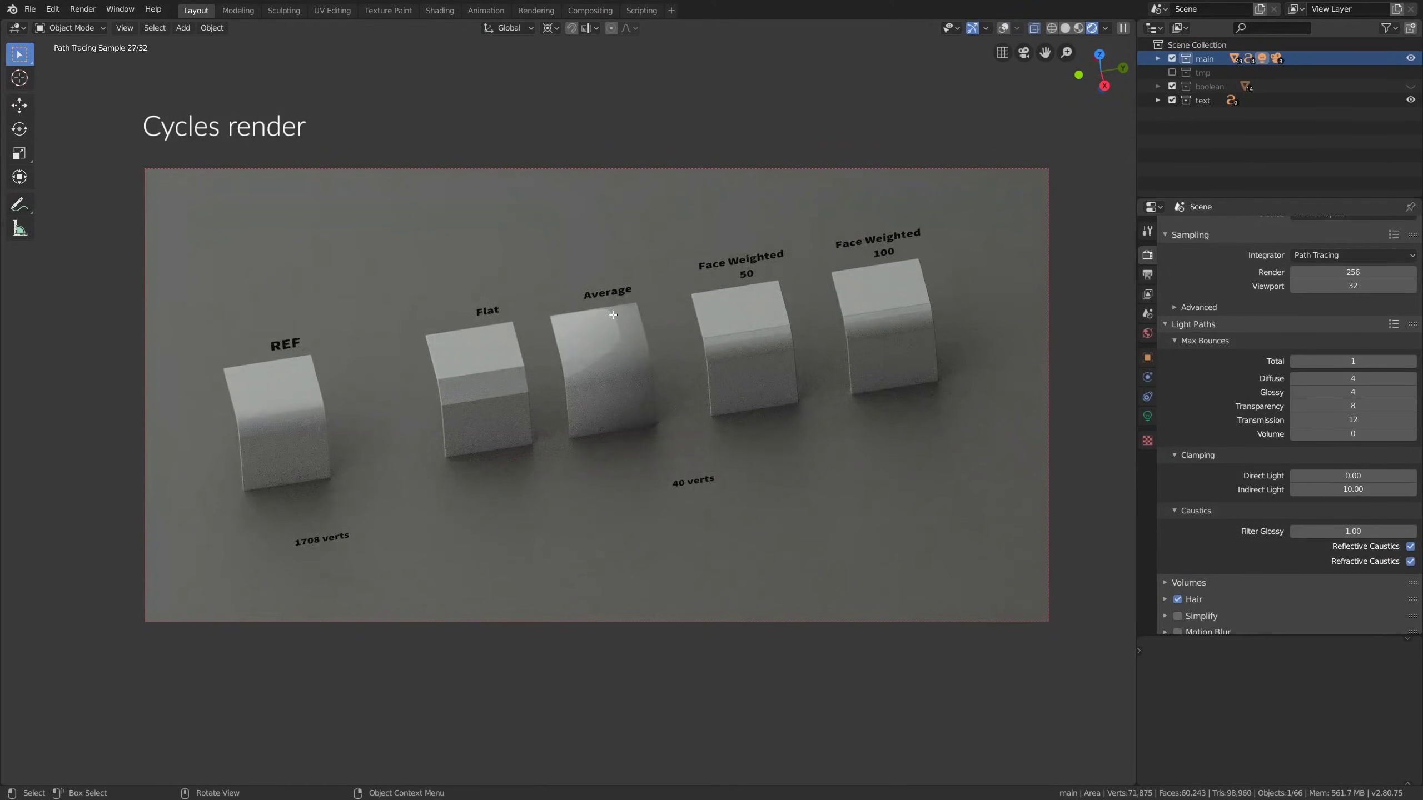
key(r)
key(y)
key(y)
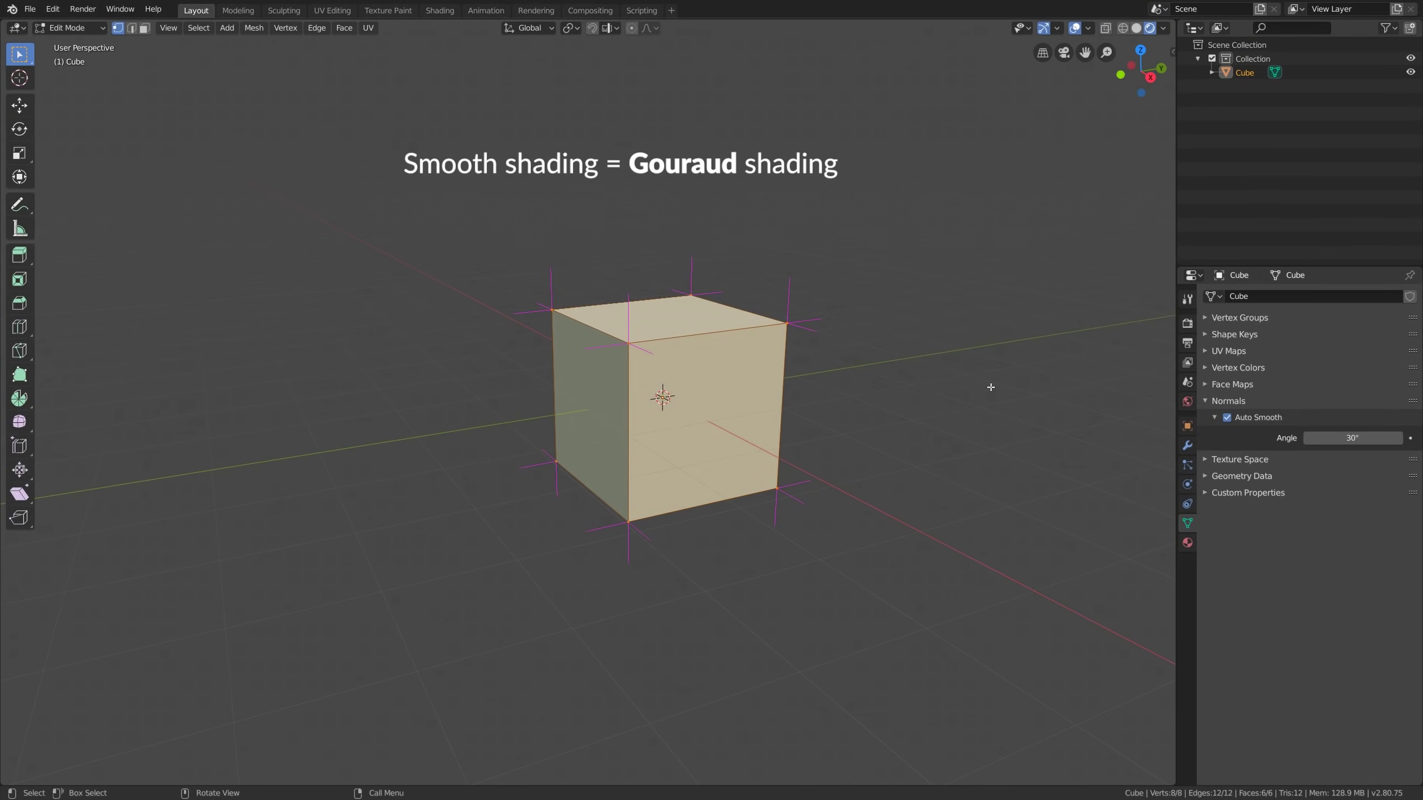
Set the cube's Auto Smooth angle to 113°
drag(1353, 438, 1362, 438)
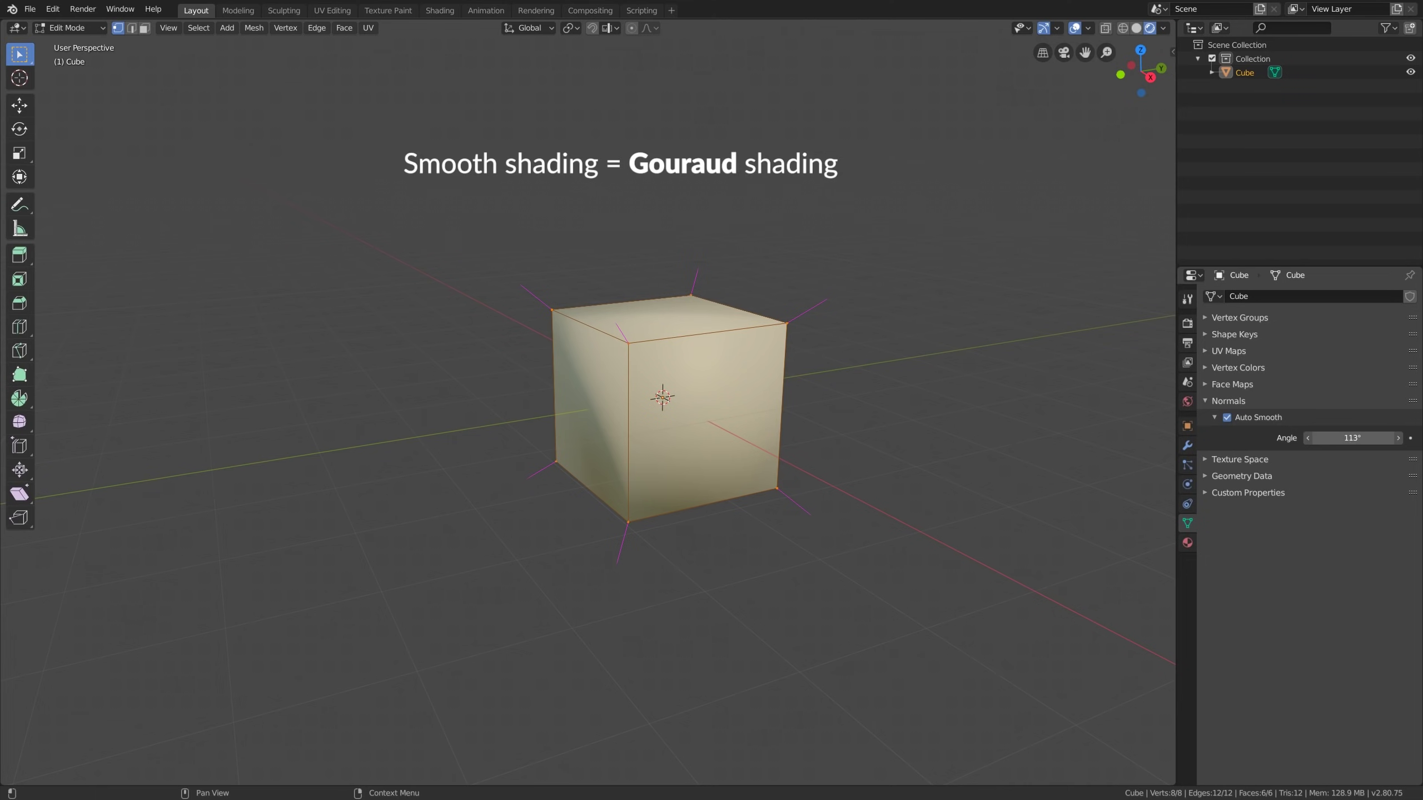
middle_drag(720, 362, 752, 372)
Try a trackball rotation of the cube in Object Mode to examine its smooth shading
key(Tab)
key(r)
key(r)
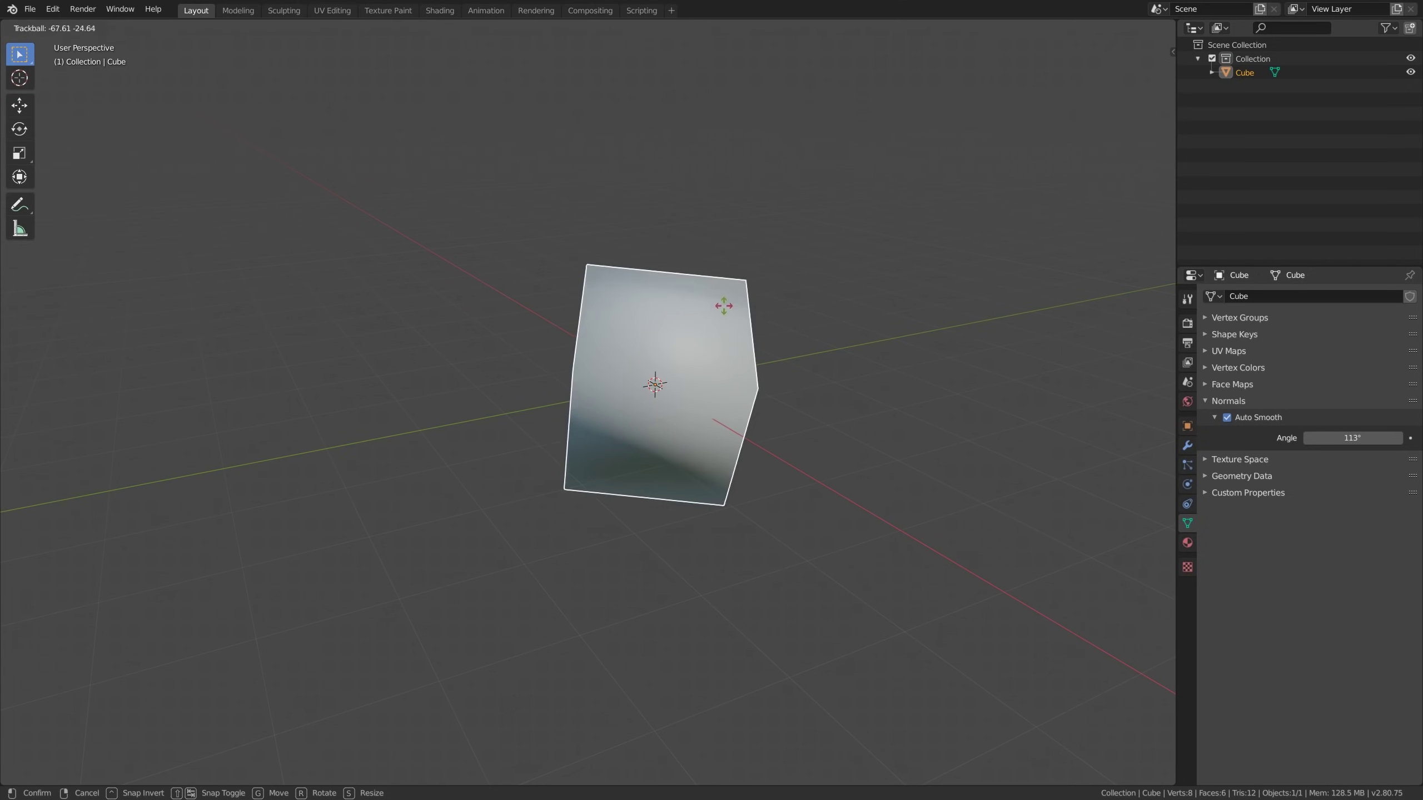
right_click(724, 305)
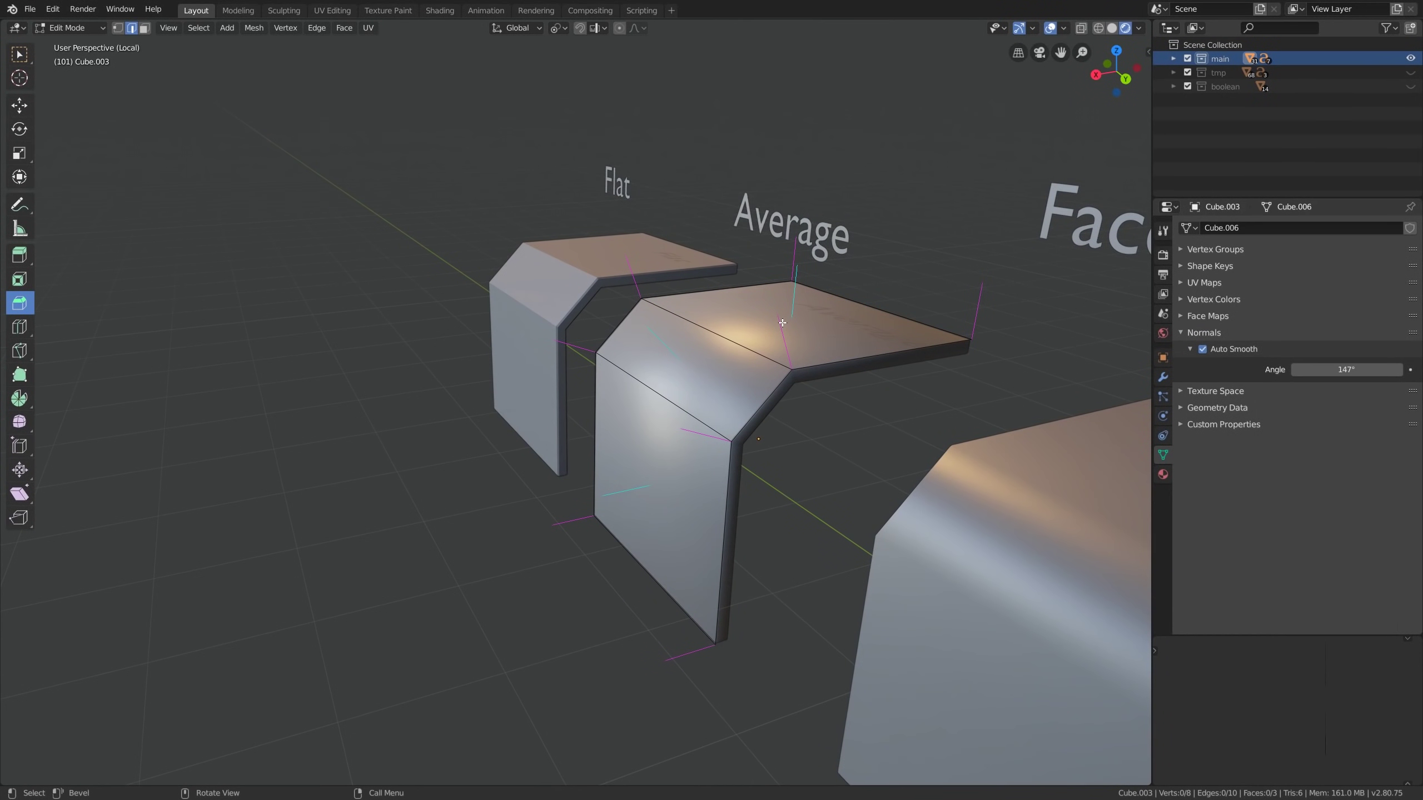
Hide the face normals in the viewport overlays and return the Average sample to Object Mode
click(1062, 28)
click(1006, 504)
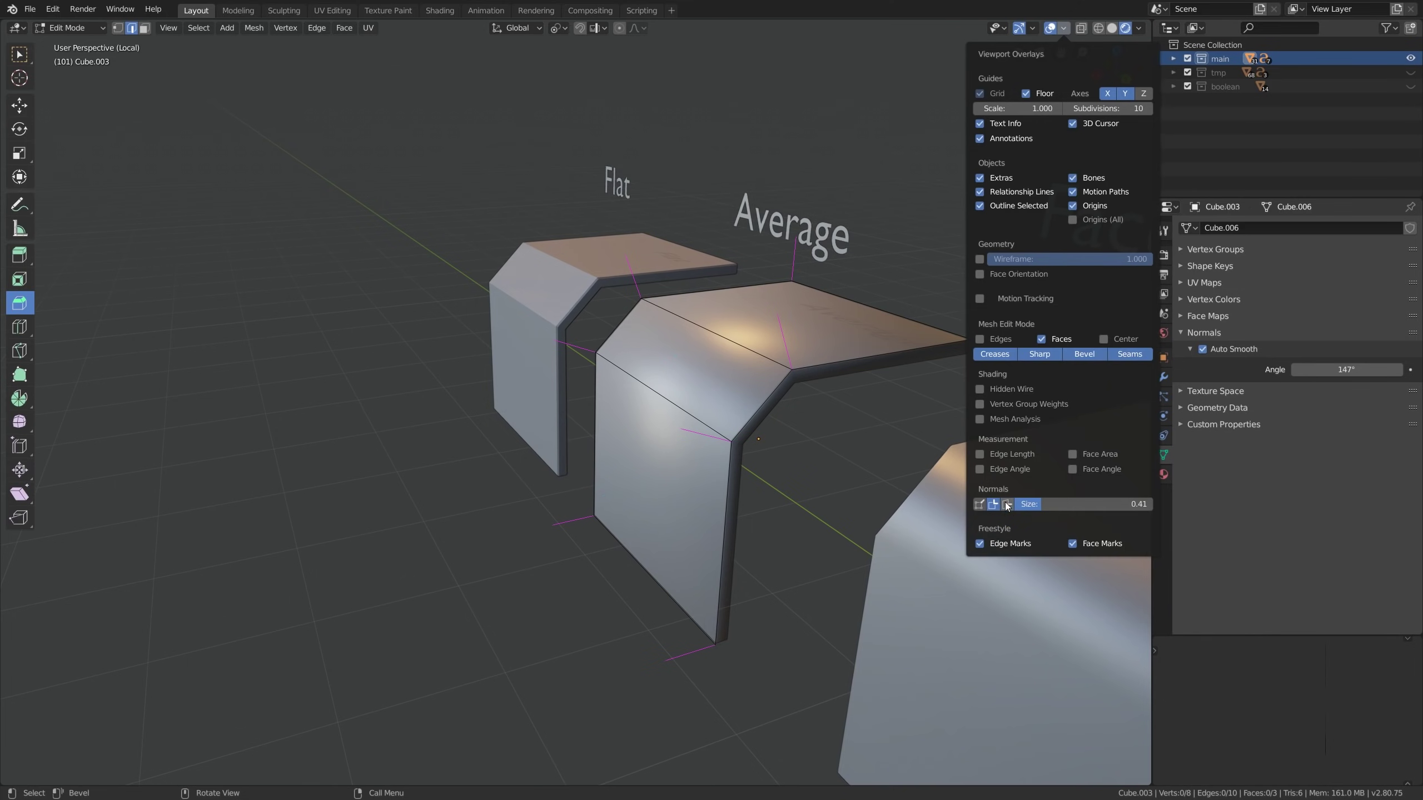
key(Tab)
Examine the shading on the second set of samples with tighter bevels from several angles
scroll(751, 333, down, 4)
alt+drag(751, 333, 737, 346)
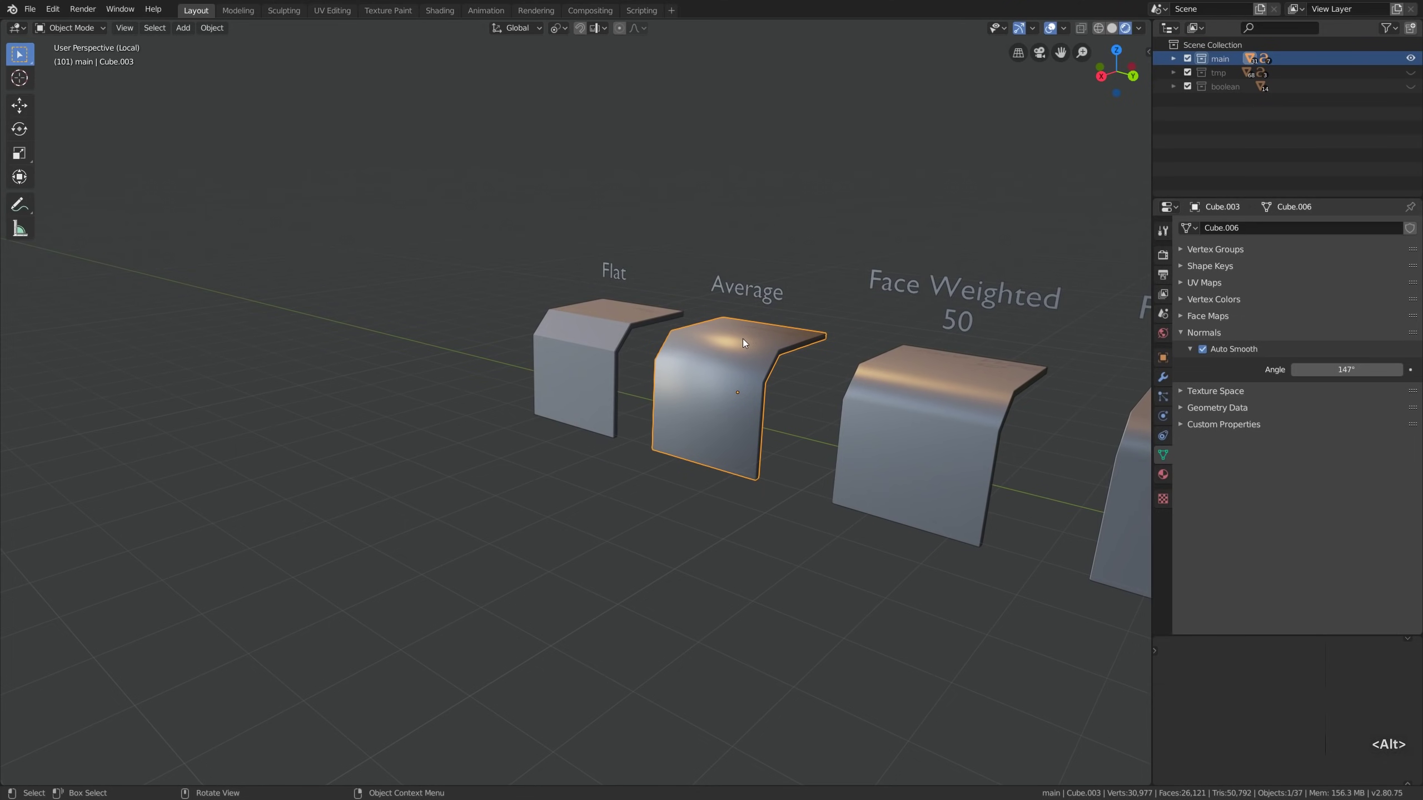
mouse_move(644, 399)
alt+shift+mouse_down()
mouse_move(579, 387)
mouse_move(654, 391)
alt+shift+mouse_up()
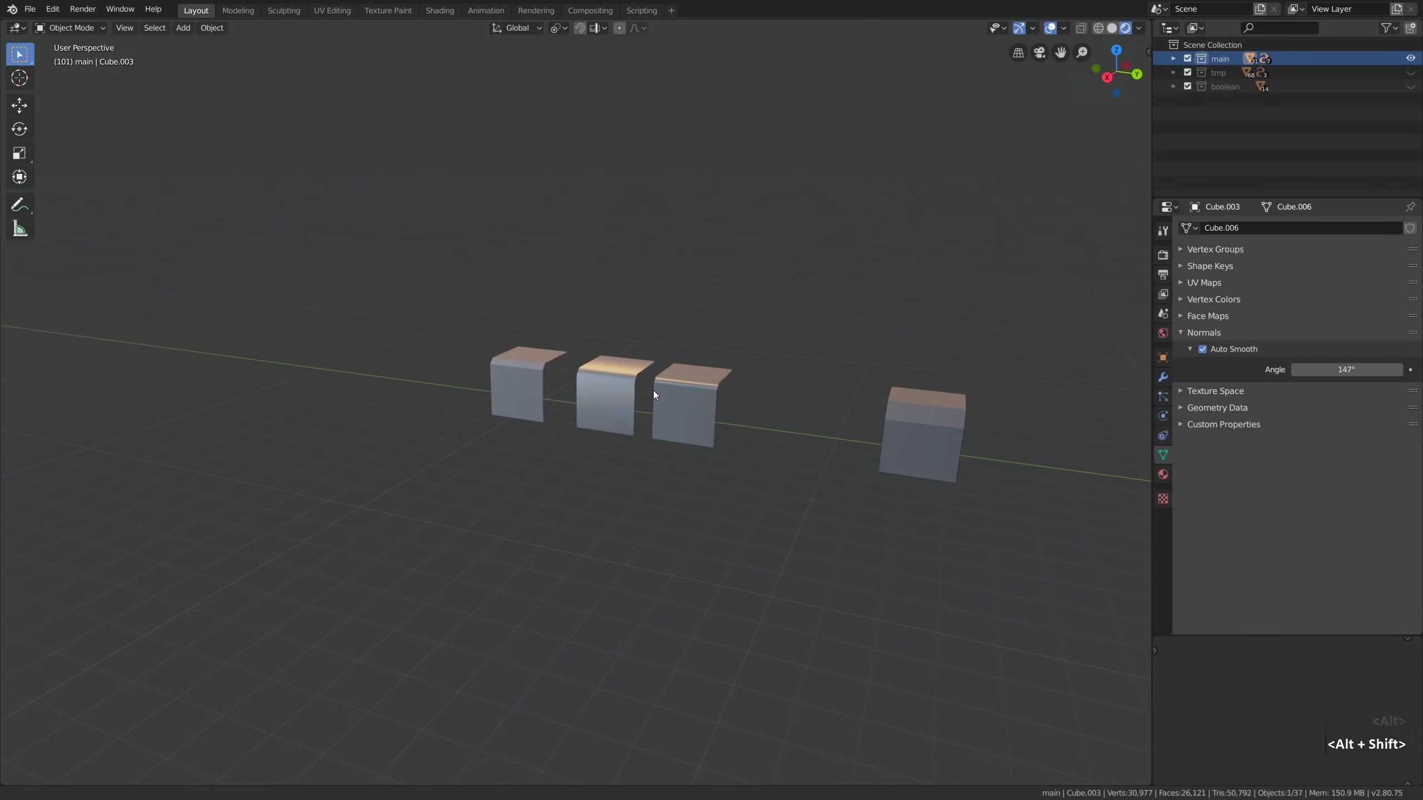
scroll(649, 383, up, 4)
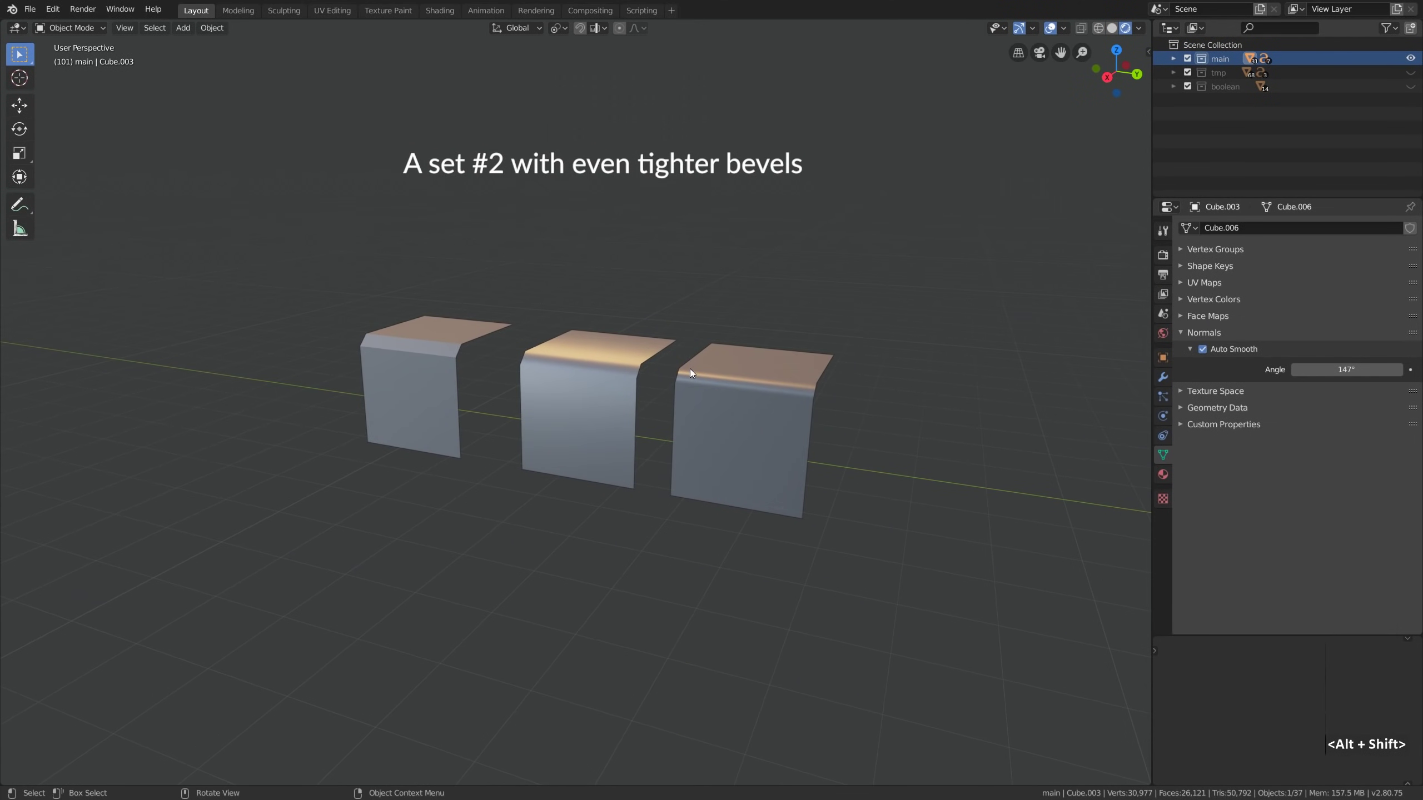
alt+drag(690, 370, 622, 359)
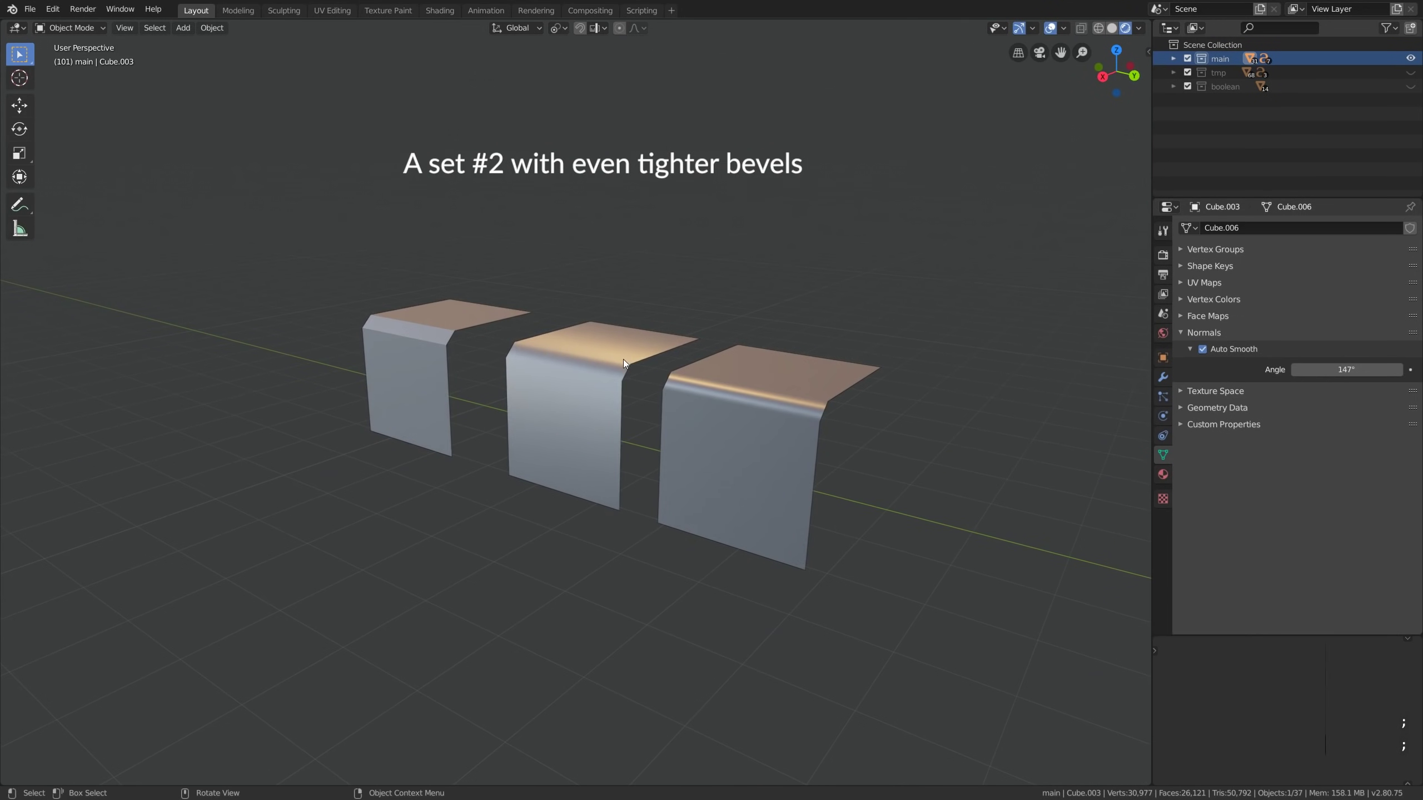
alt+drag(573, 406, 575, 406)
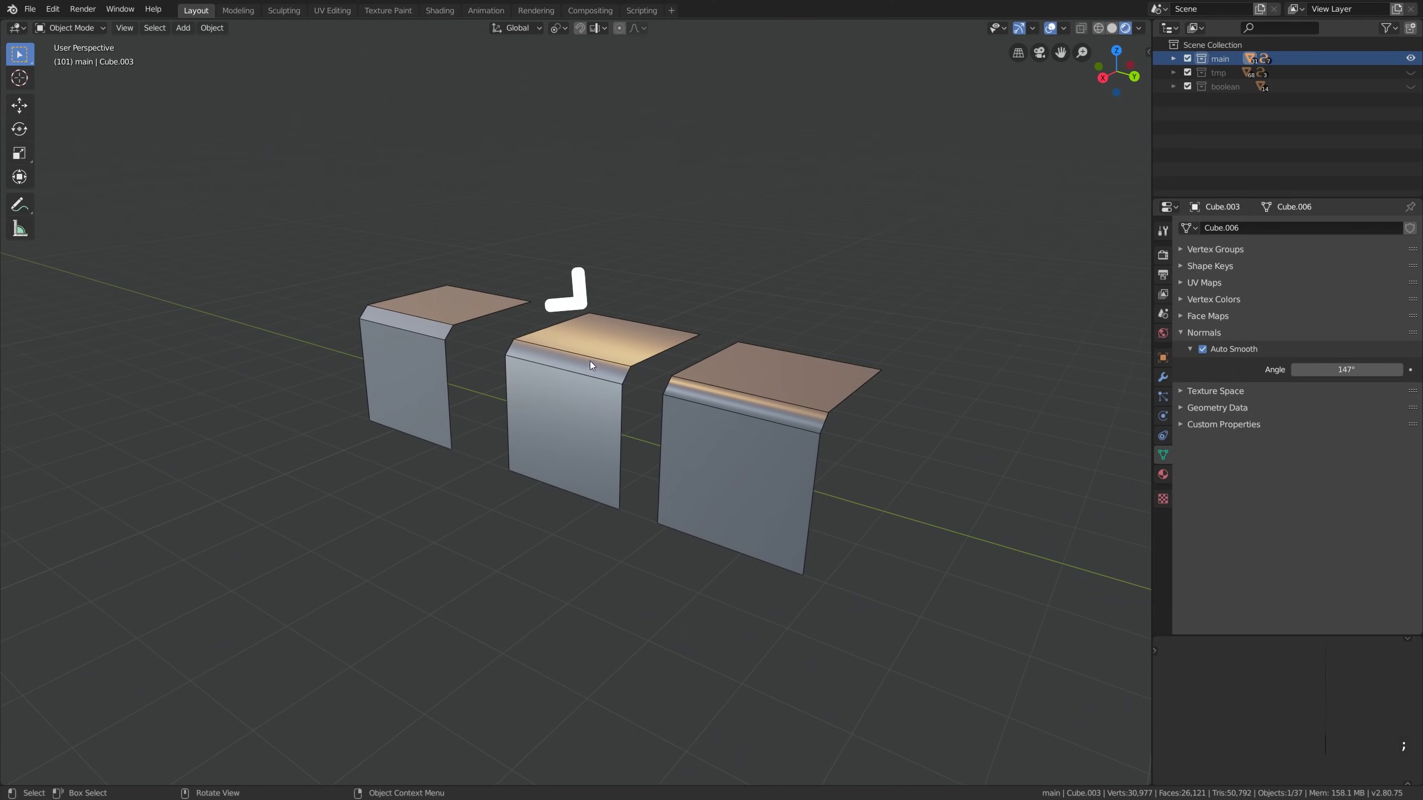
alt+drag(591, 345, 835, 386)
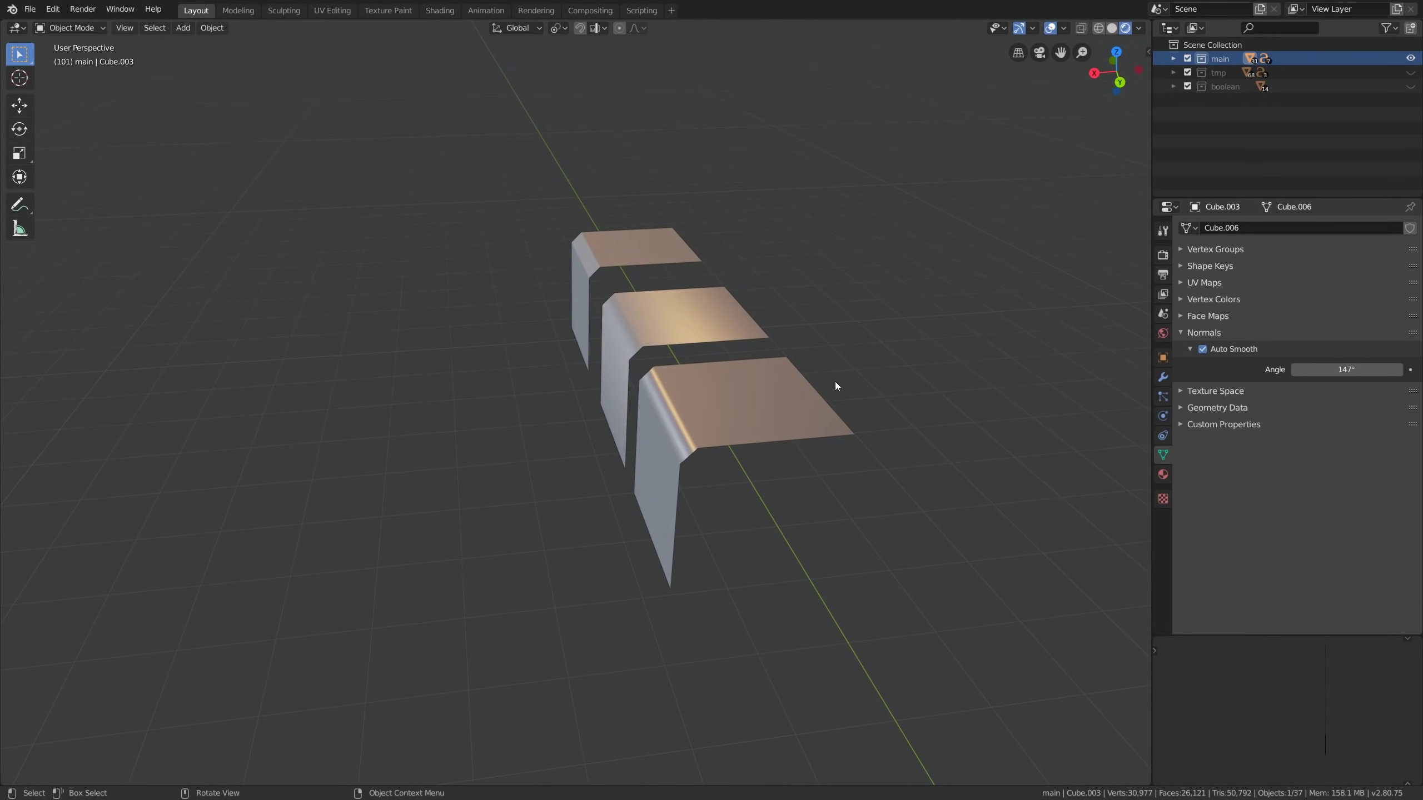
alt+drag(637, 410, 685, 471)
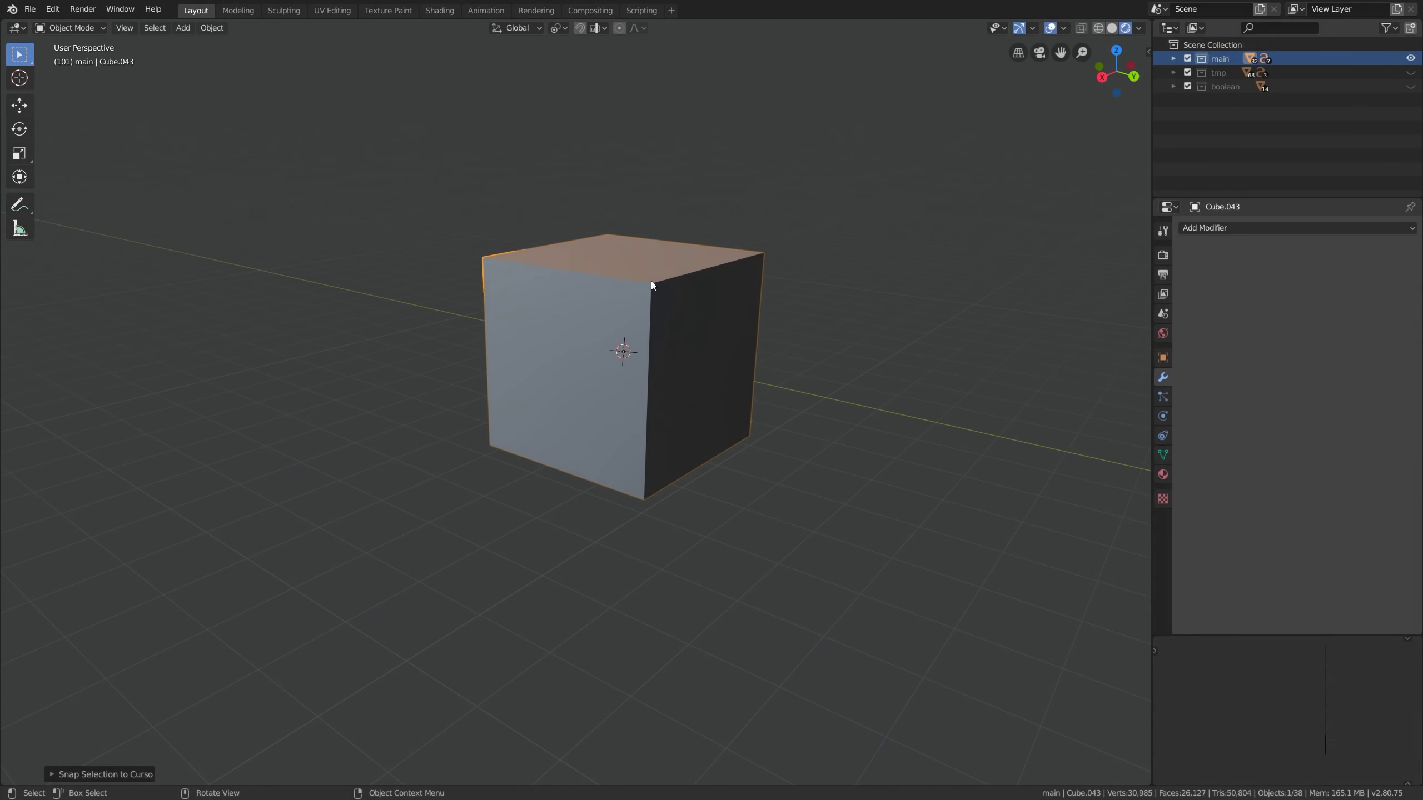
Add a Bevel modifier with a width of 0.04 m to the new cube
scroll(651, 285, up, 1)
click(1210, 227)
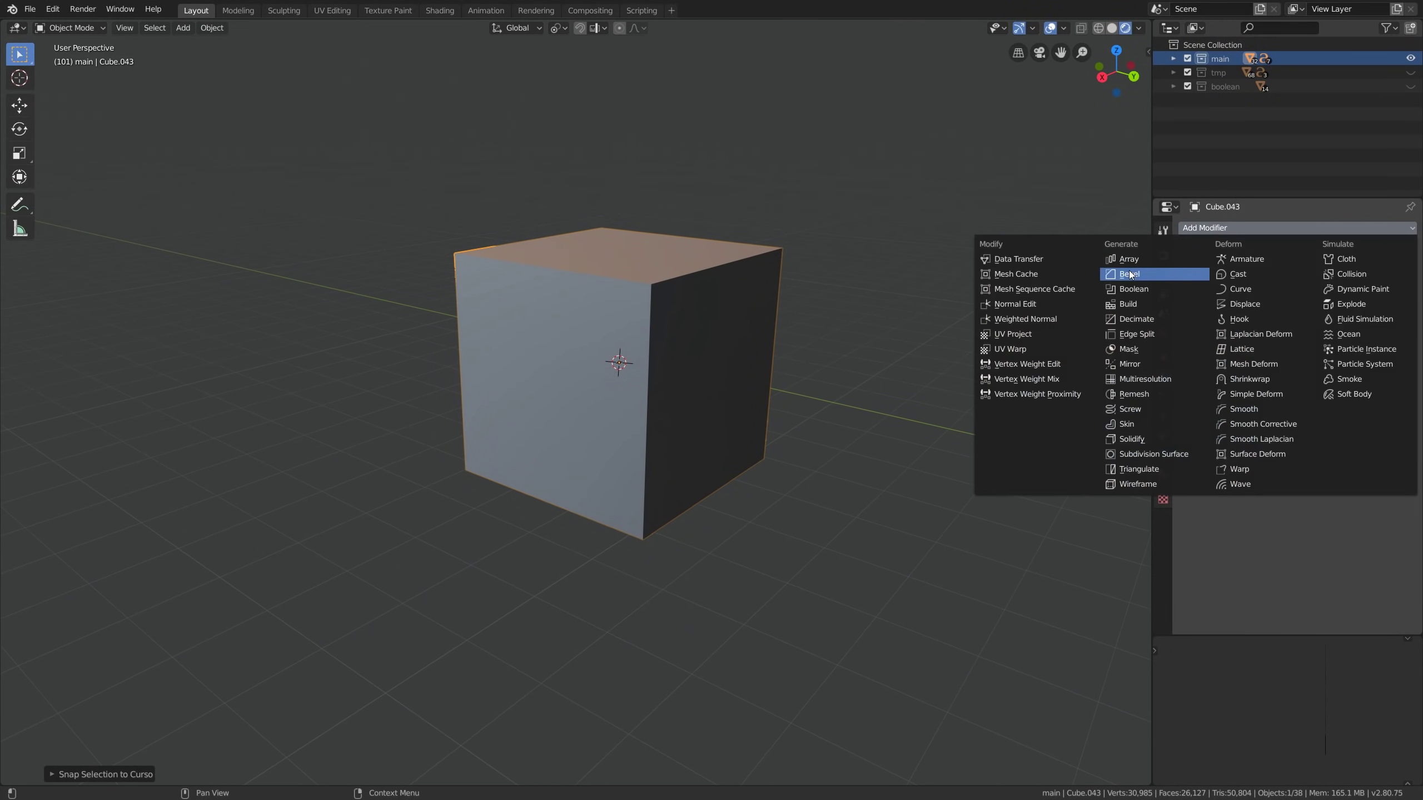
click(1130, 274)
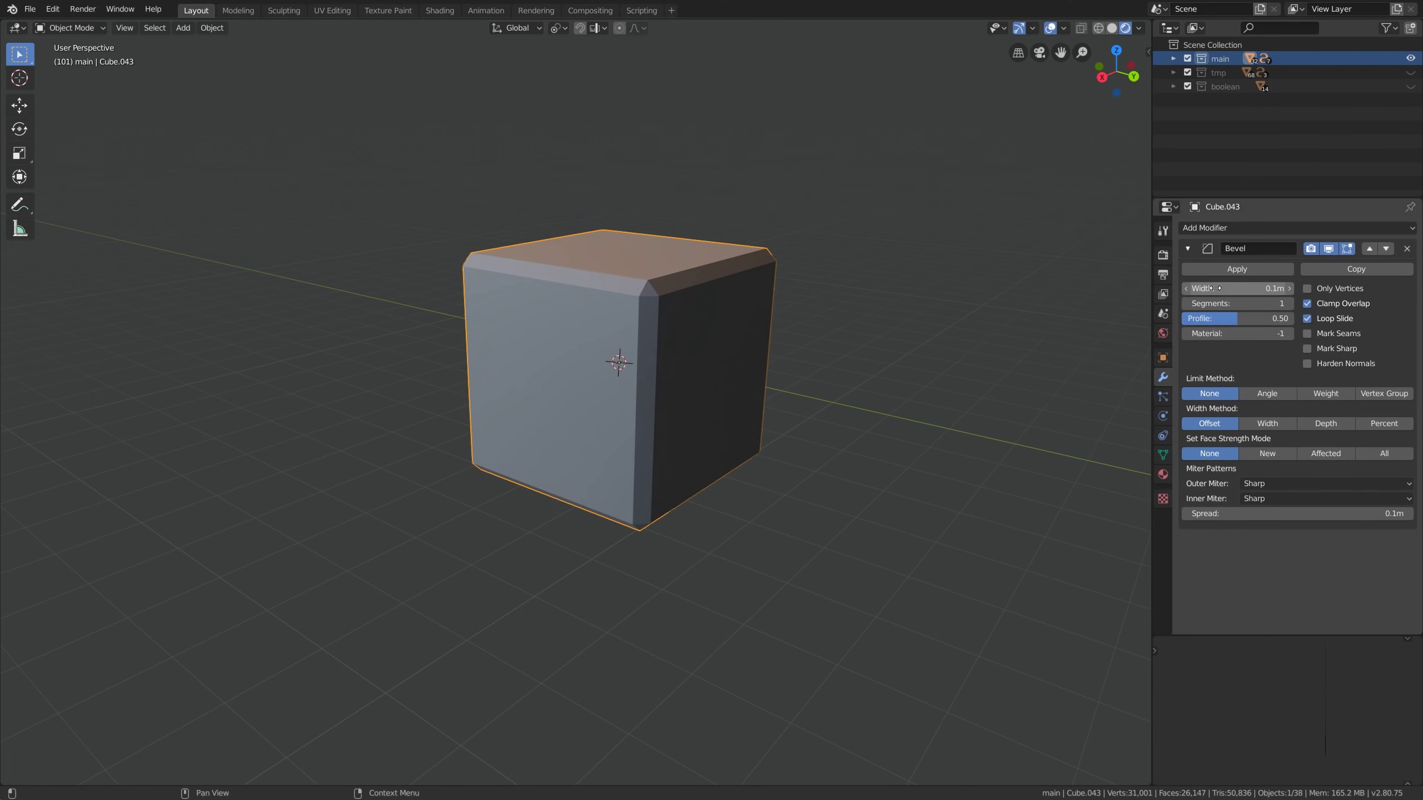
drag(1213, 288, 1180, 287)
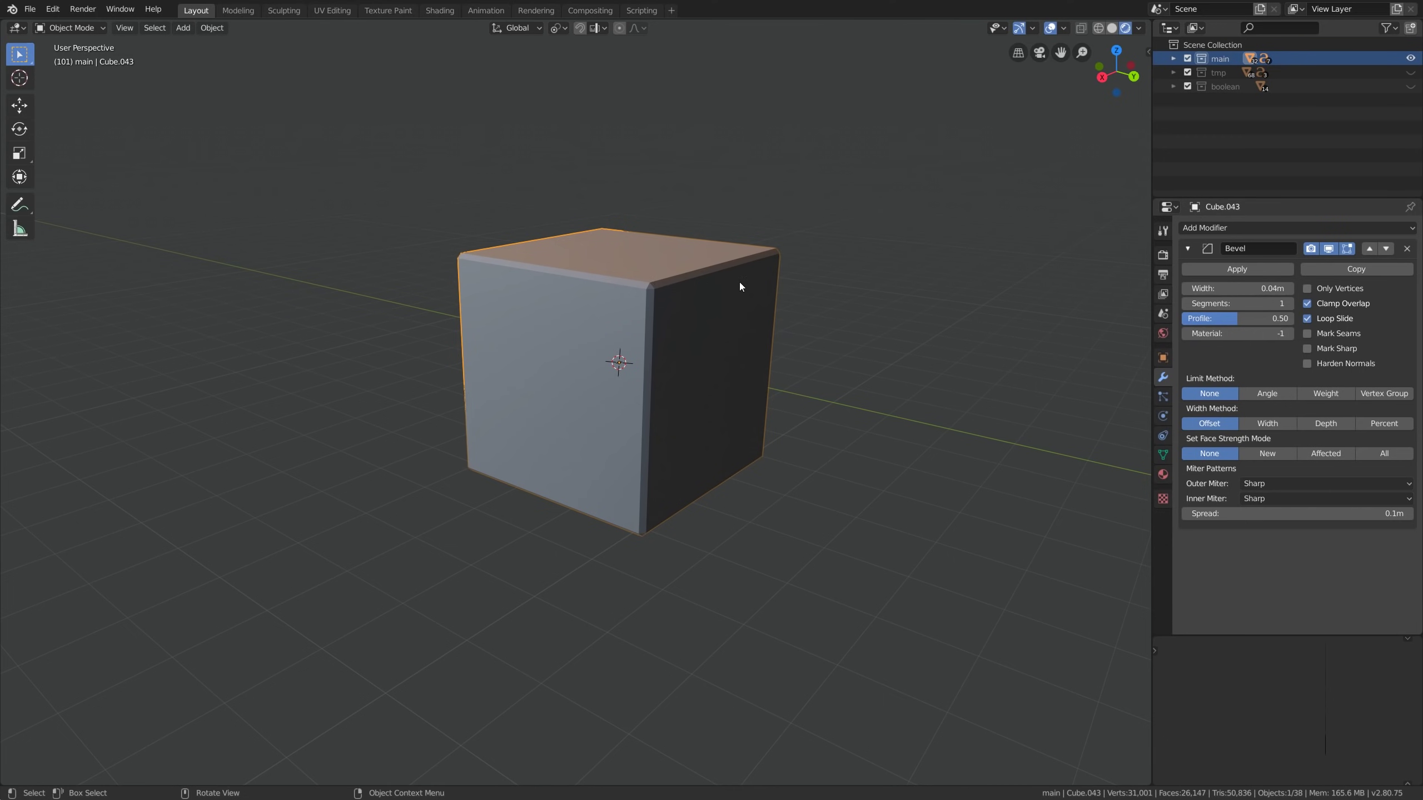
click(1187, 249)
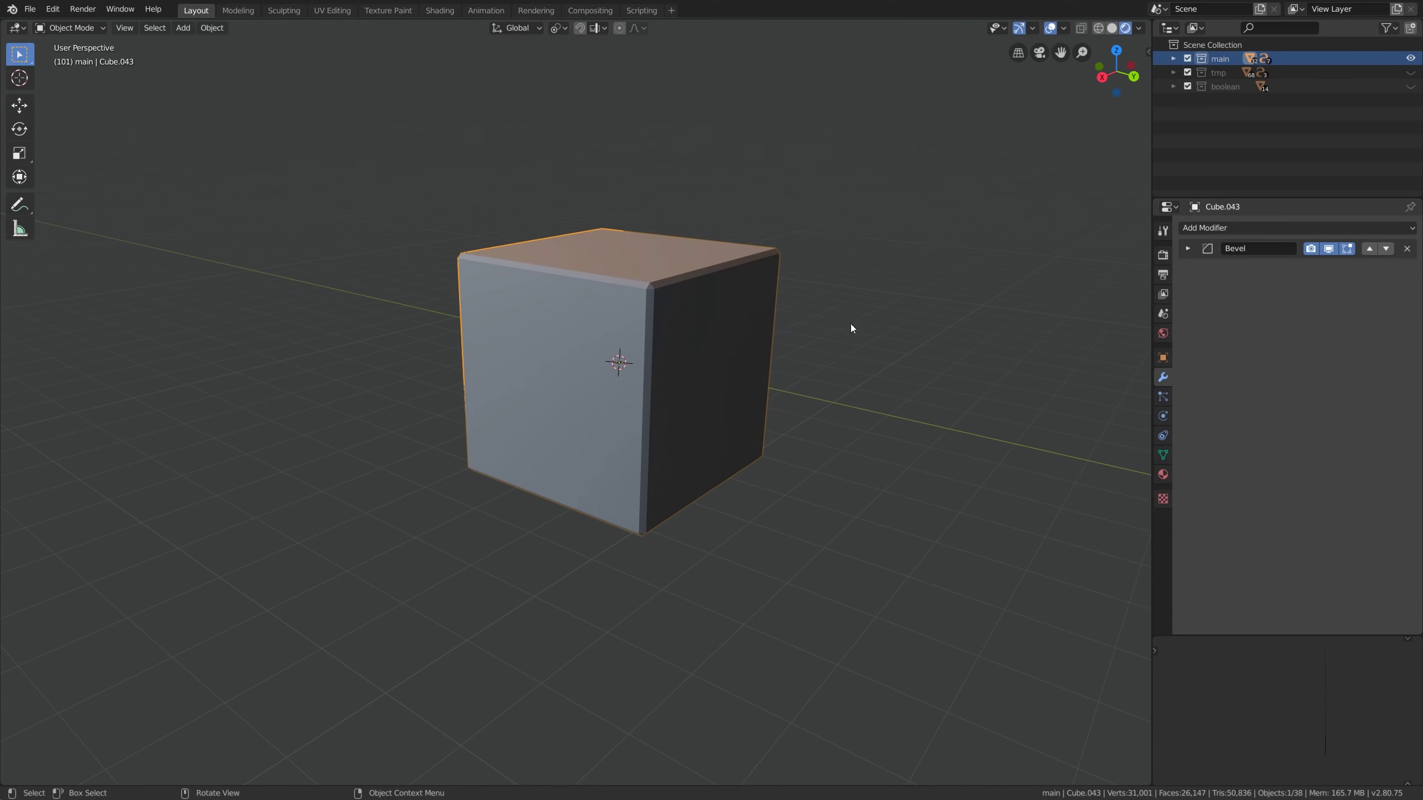
Shade the beveled cube smooth and enable Auto Smooth with a 180° angle
right_click(674, 324)
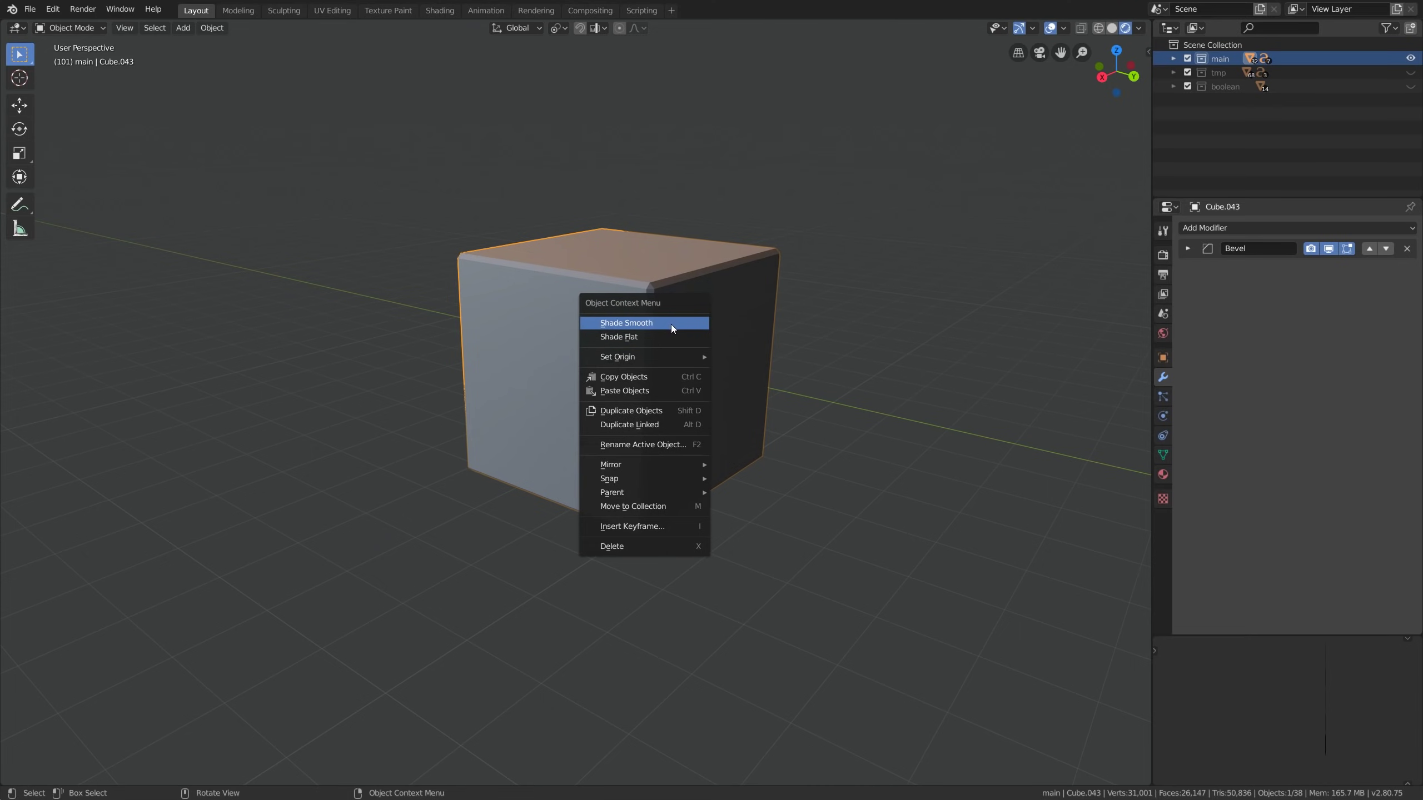
click(672, 326)
middle_drag(672, 326, 643, 335)
click(1162, 455)
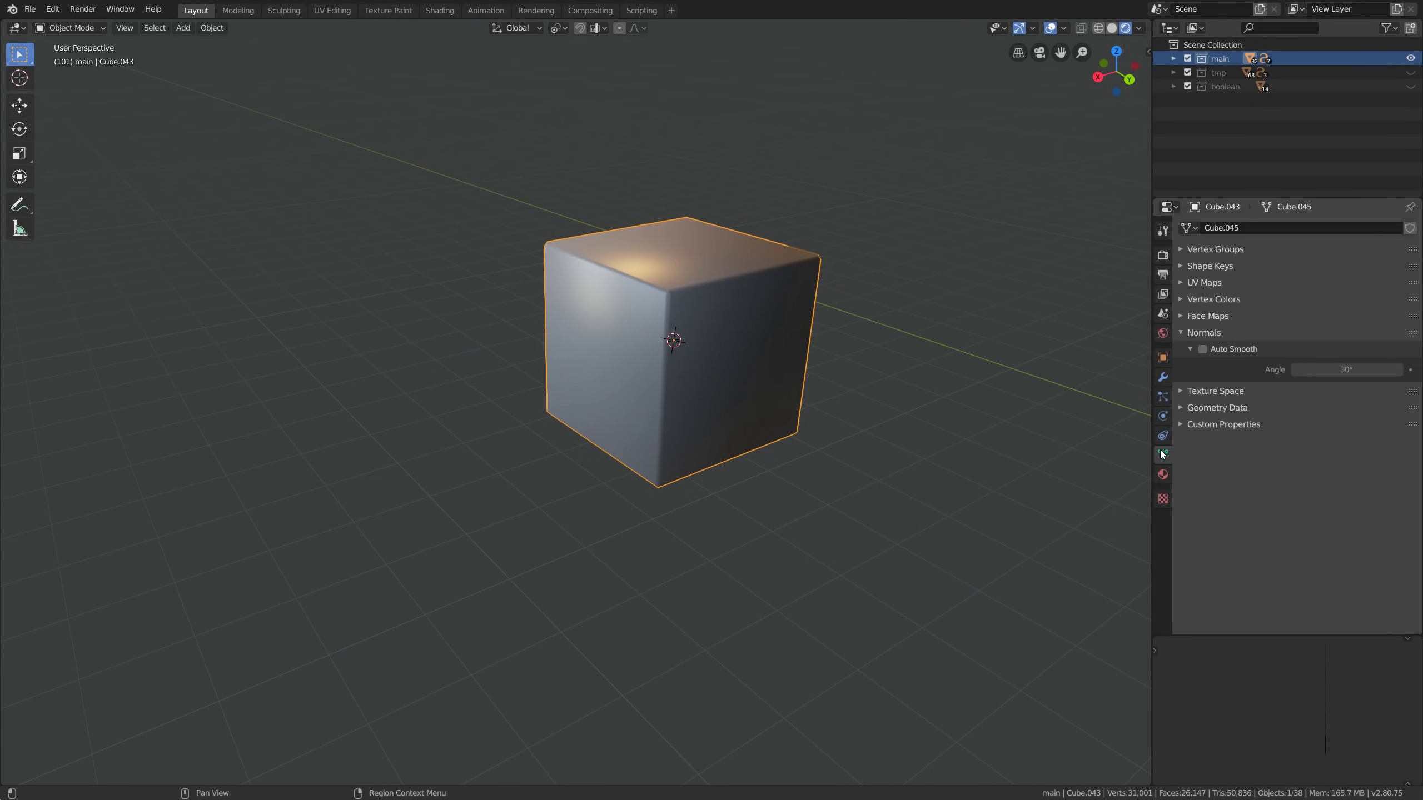
click(1202, 349)
drag(1339, 370, 1400, 369)
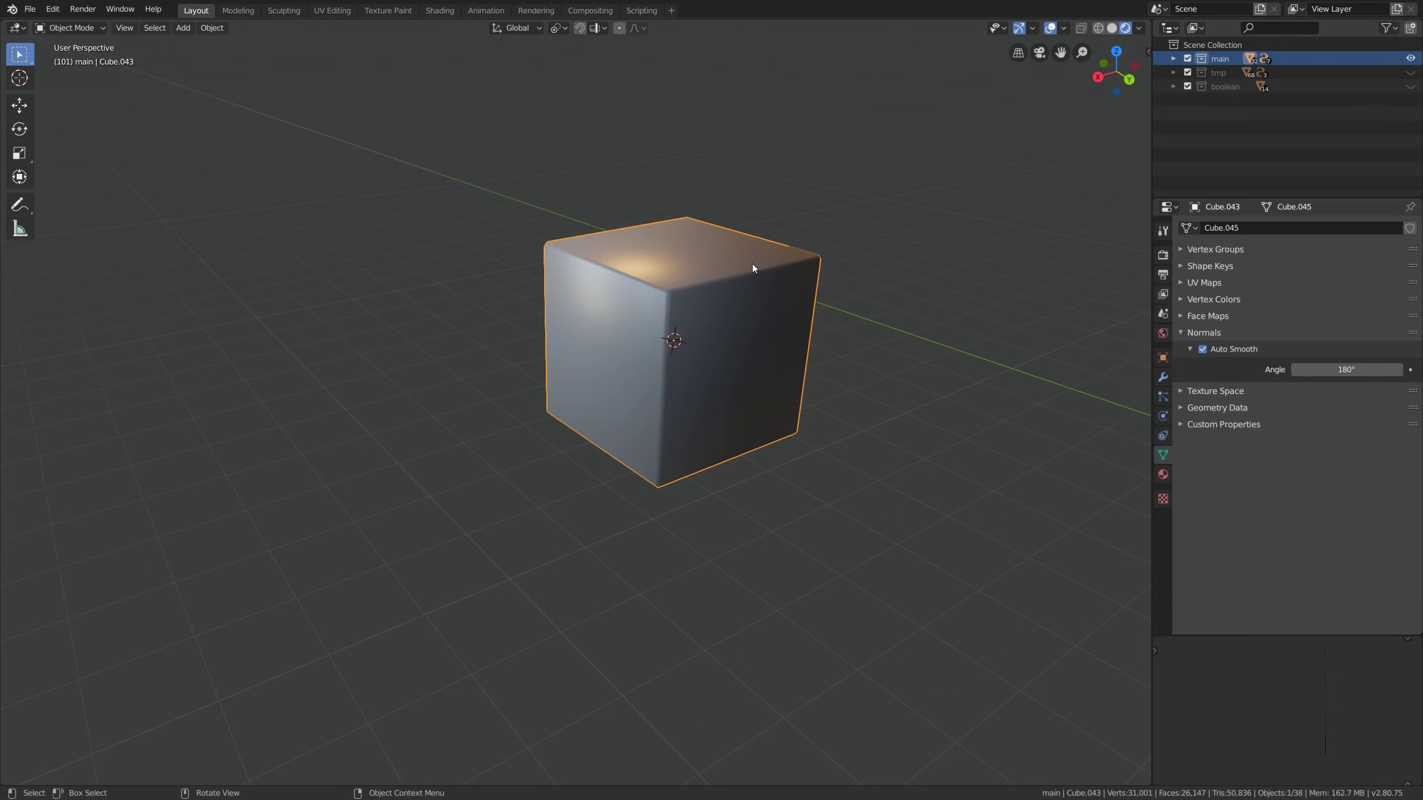
middle_drag(751, 264, 760, 272)
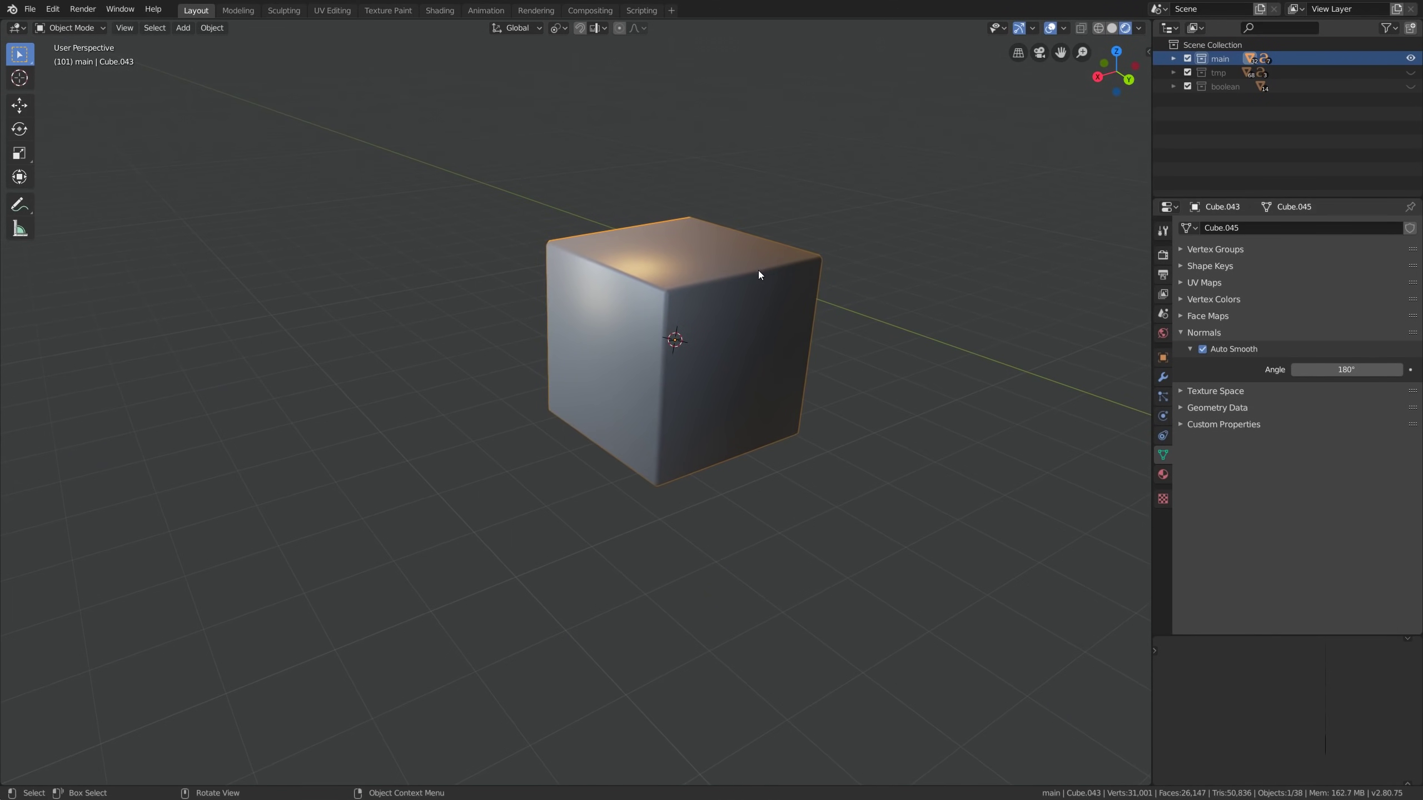
Turn off the viewport display of the cube's Bevel modifier
click(1162, 377)
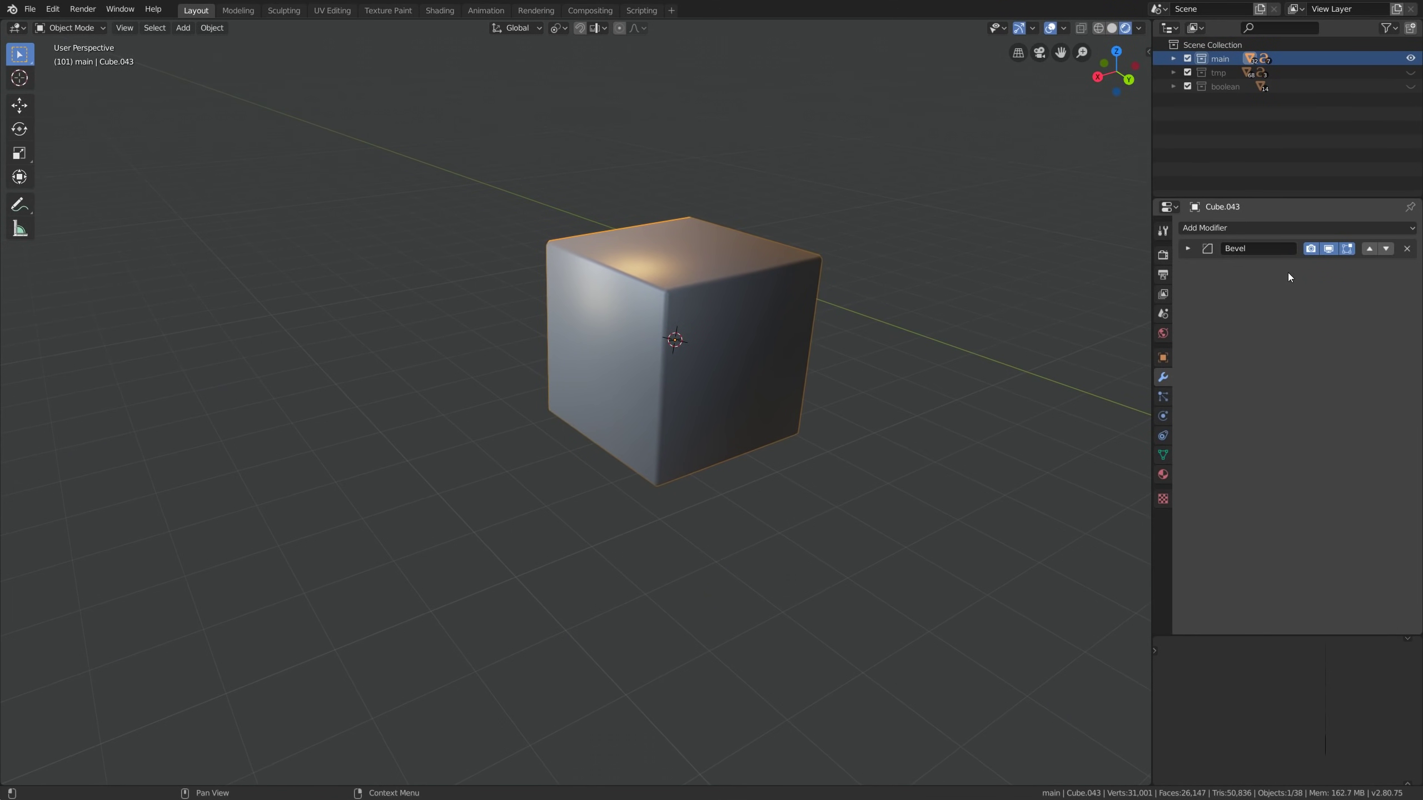
click(1329, 249)
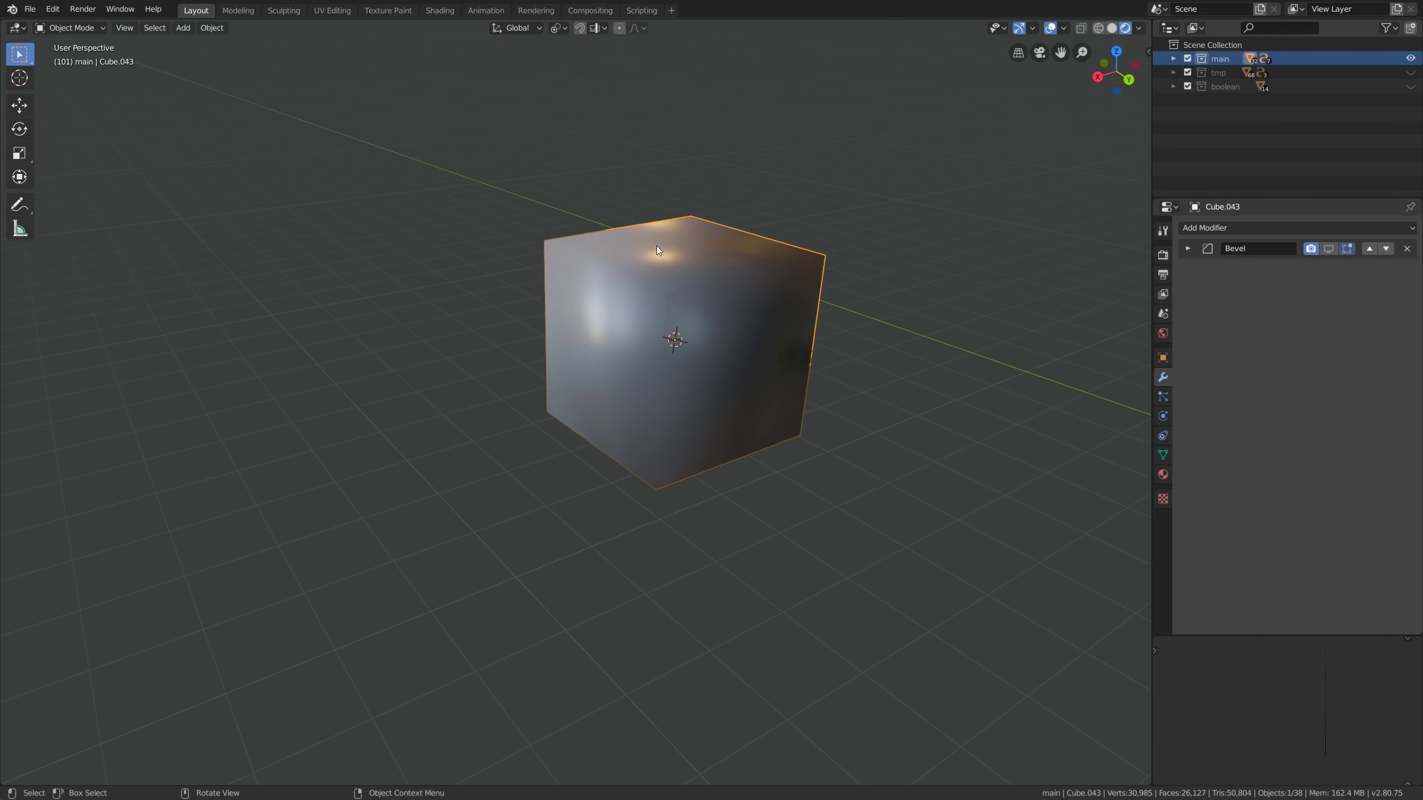
Turn the Bevel modifier's viewport display back on and apply the modifier to the cube
click(1329, 249)
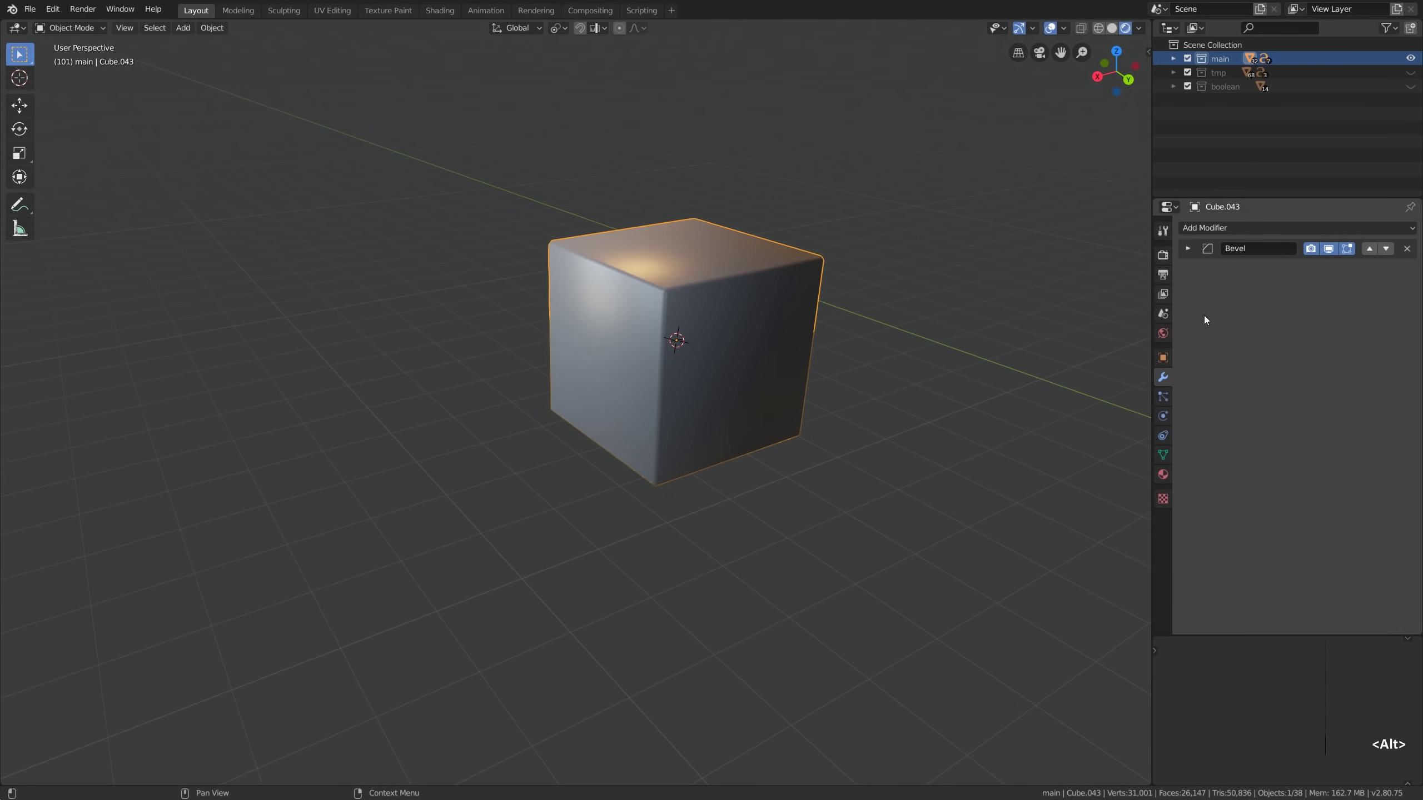
click(1188, 248)
click(1205, 271)
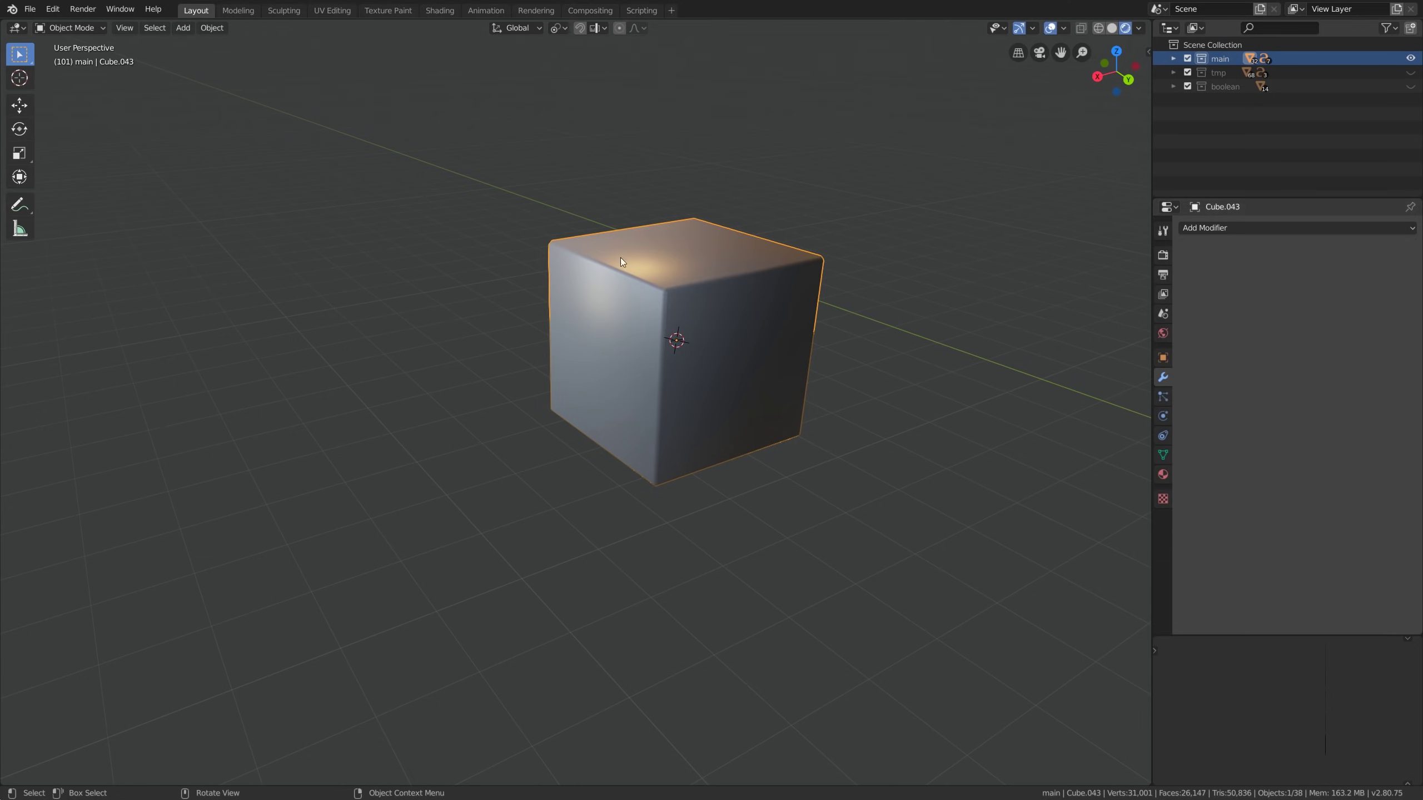
Select the cube's top face in Edit Mode and inspect the vertex normals and shading around it
key(Tab)
middle_drag(686, 251, 640, 279)
click(717, 265)
alt+drag(818, 280, 903, 293)
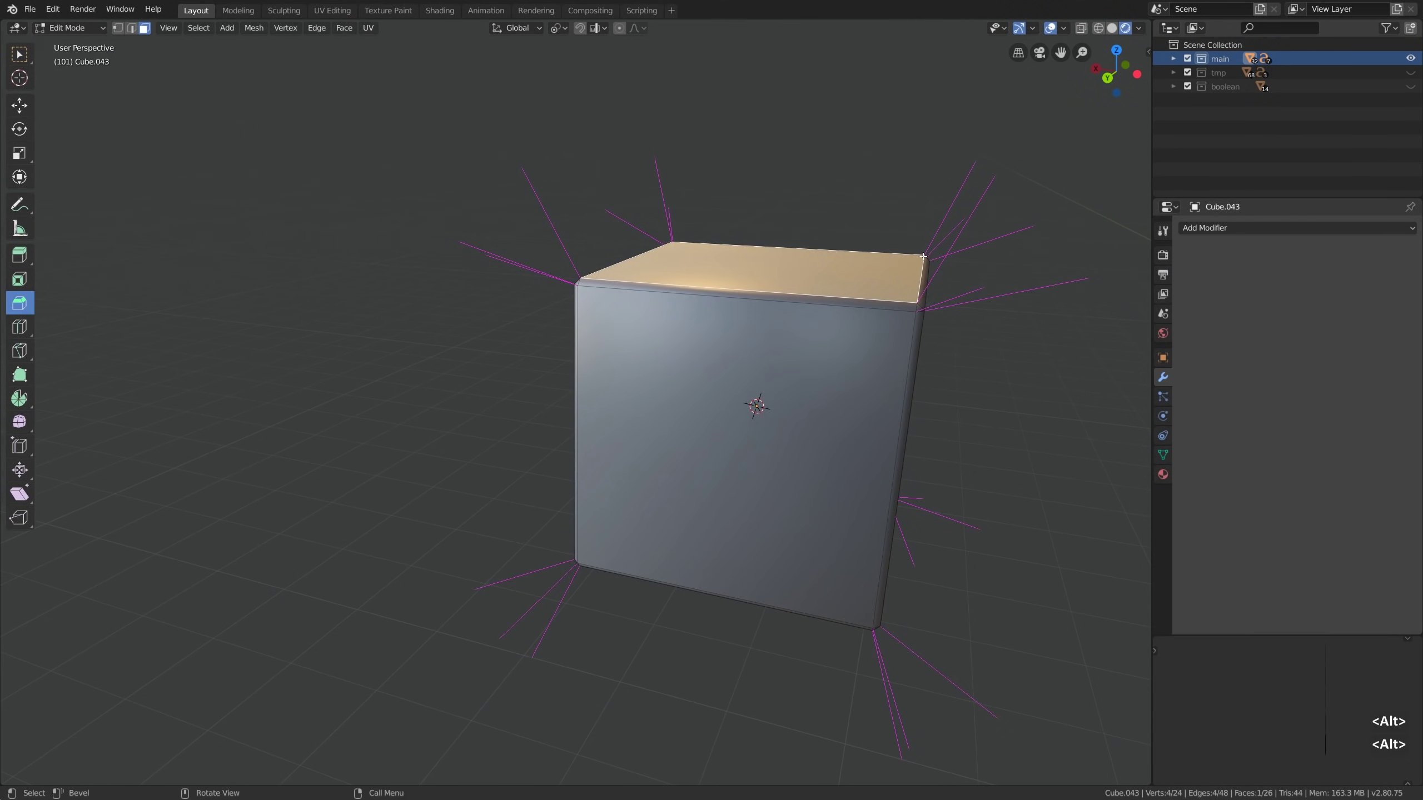
mouse_move(660, 225)
alt+mouse_down()
mouse_move(696, 233)
mouse_move(644, 206)
alt+mouse_up()
alt+drag(702, 245, 669, 272)
key(Tab)
alt+shift+drag(753, 245, 719, 190)
key(Tab)
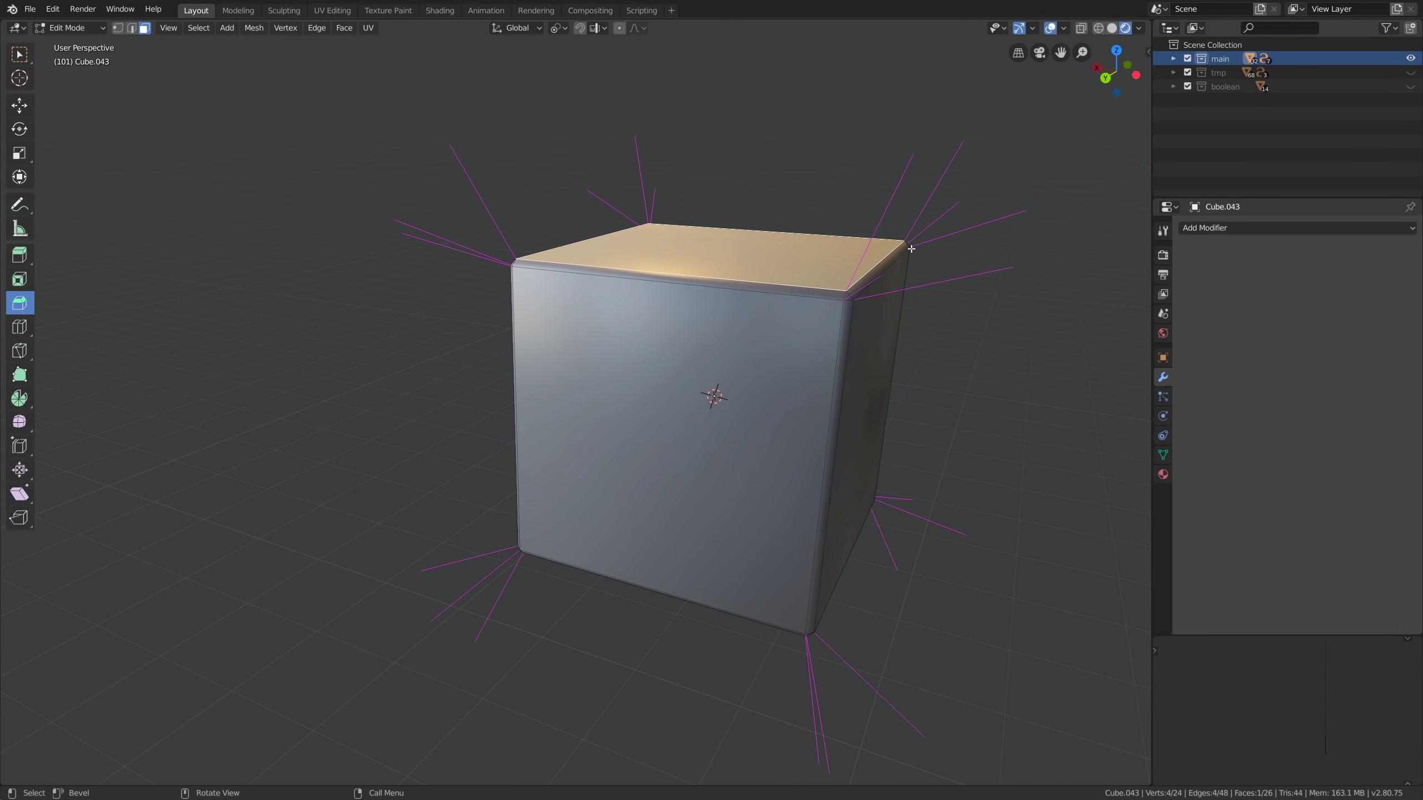
Set the top face's vertex normals from its face, and compare the shading by undoing and redoing the change
click(254, 28)
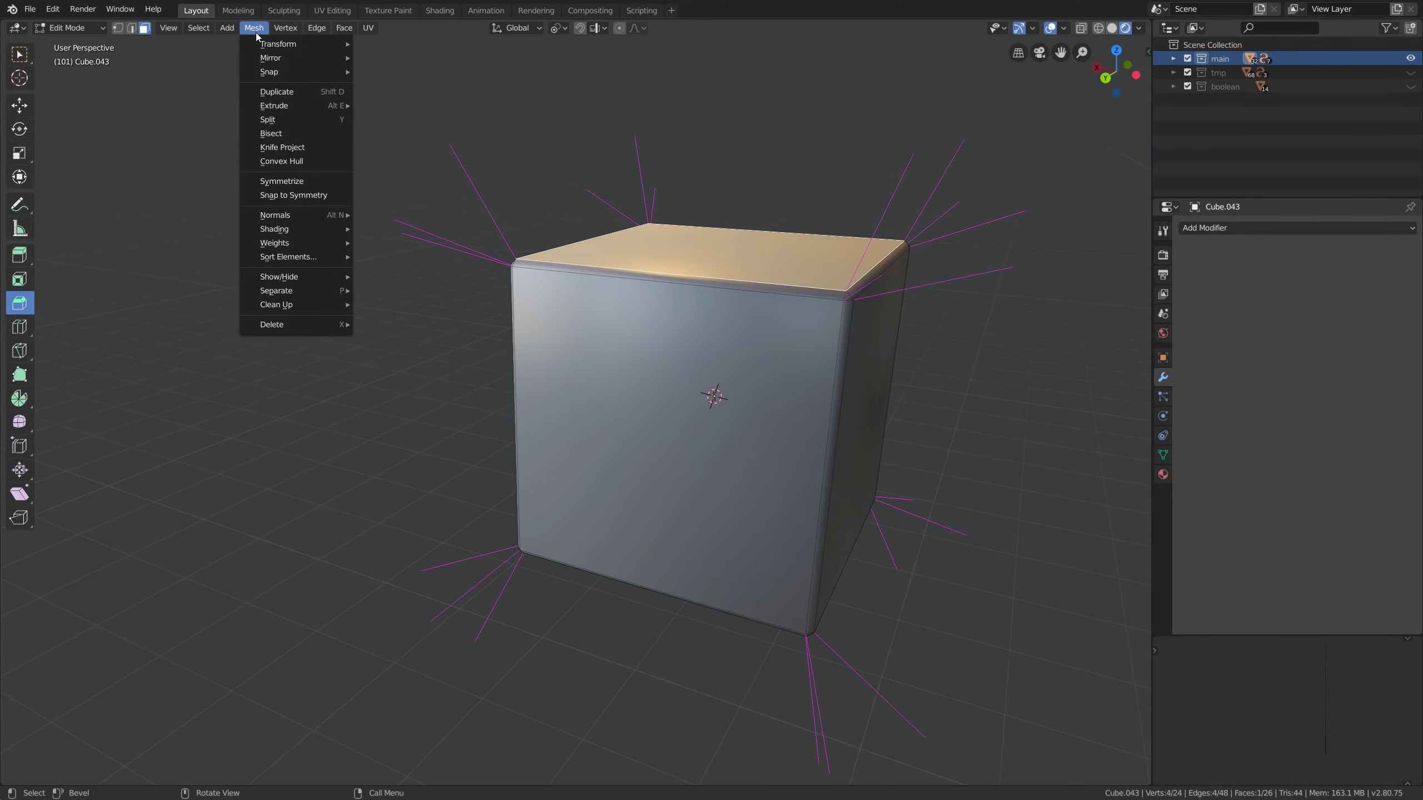
mouse_move(288, 215)
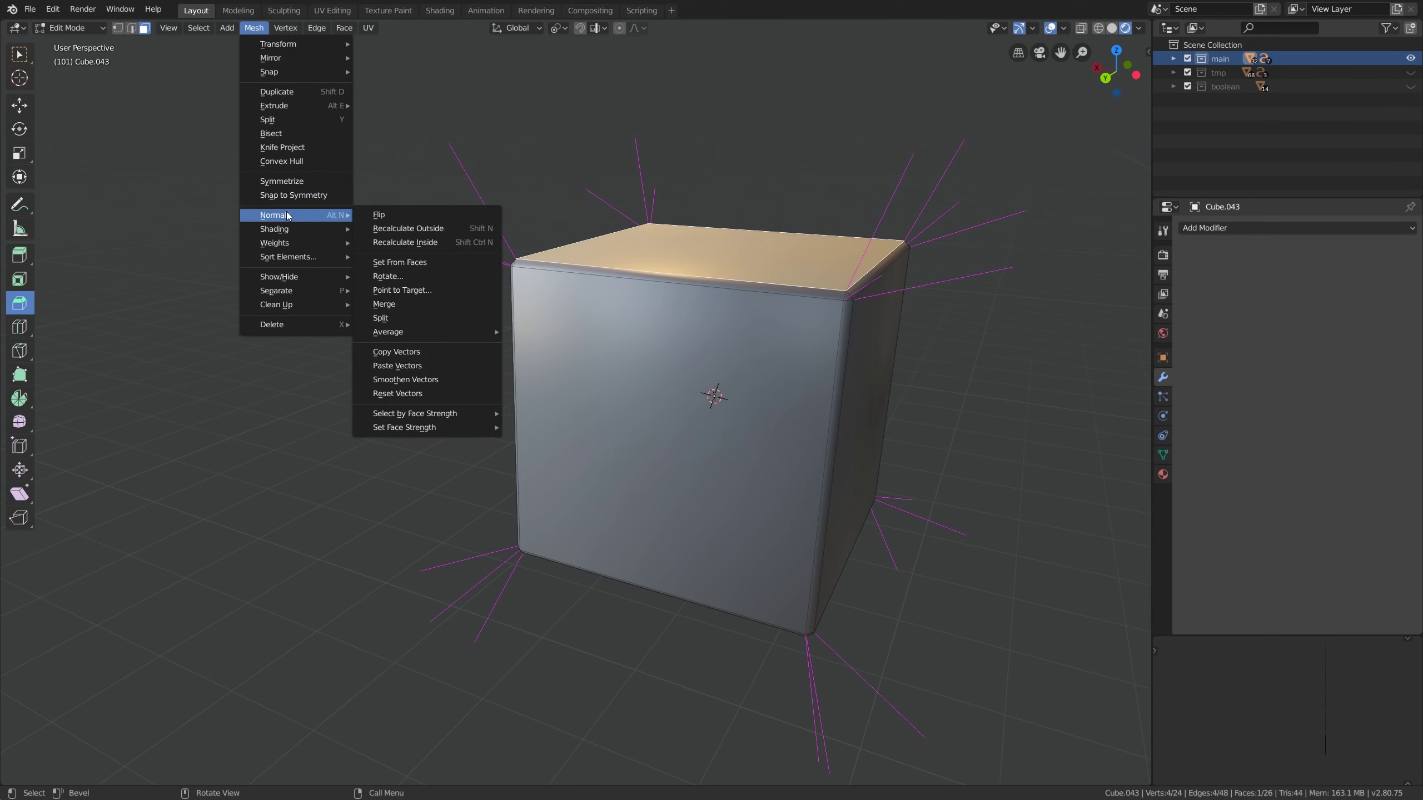
click(417, 267)
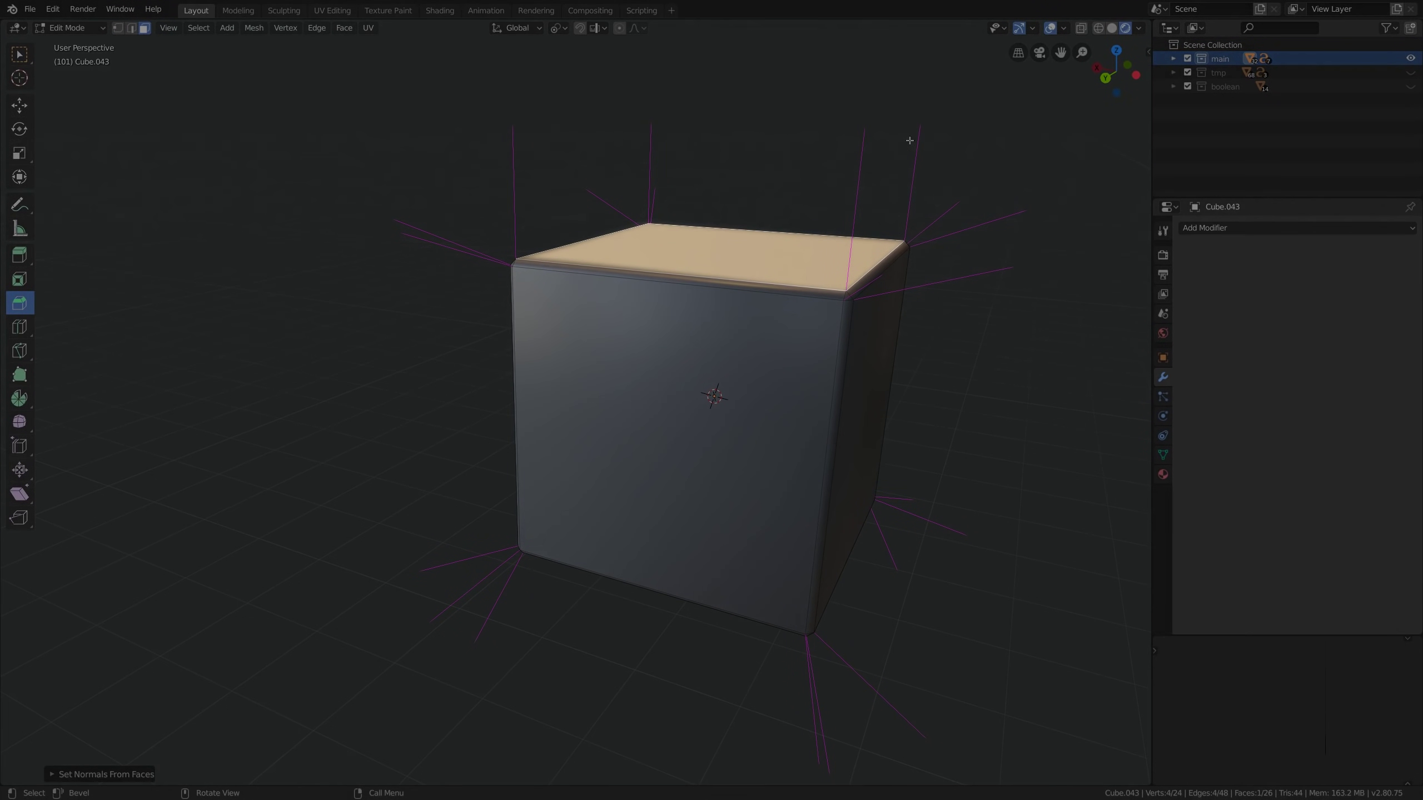
key(ctrl+z)
key(ctrl+shift+z)
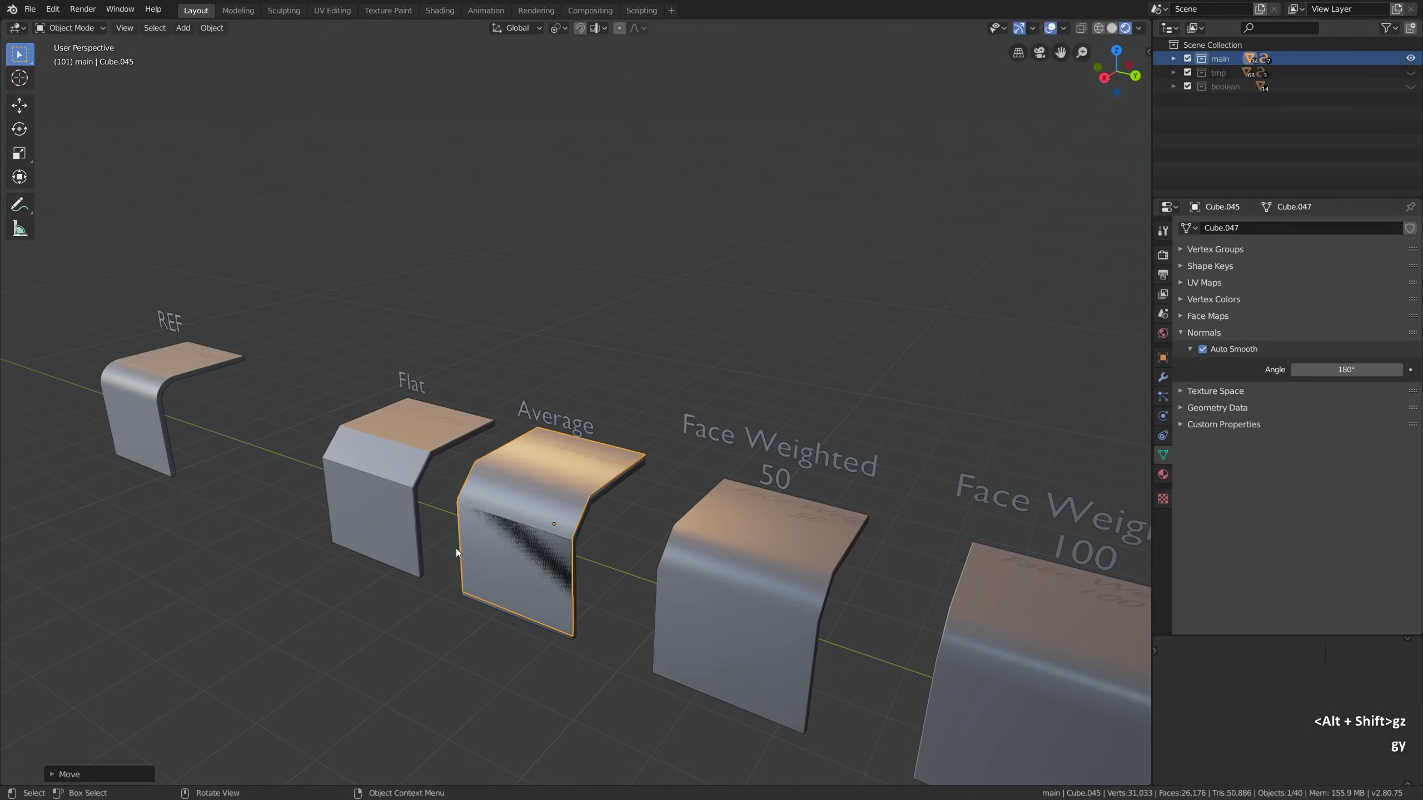
Move the selected thin duplicate of the Average sample straight up along Z, clear of the sample row
key(g)
key(z)
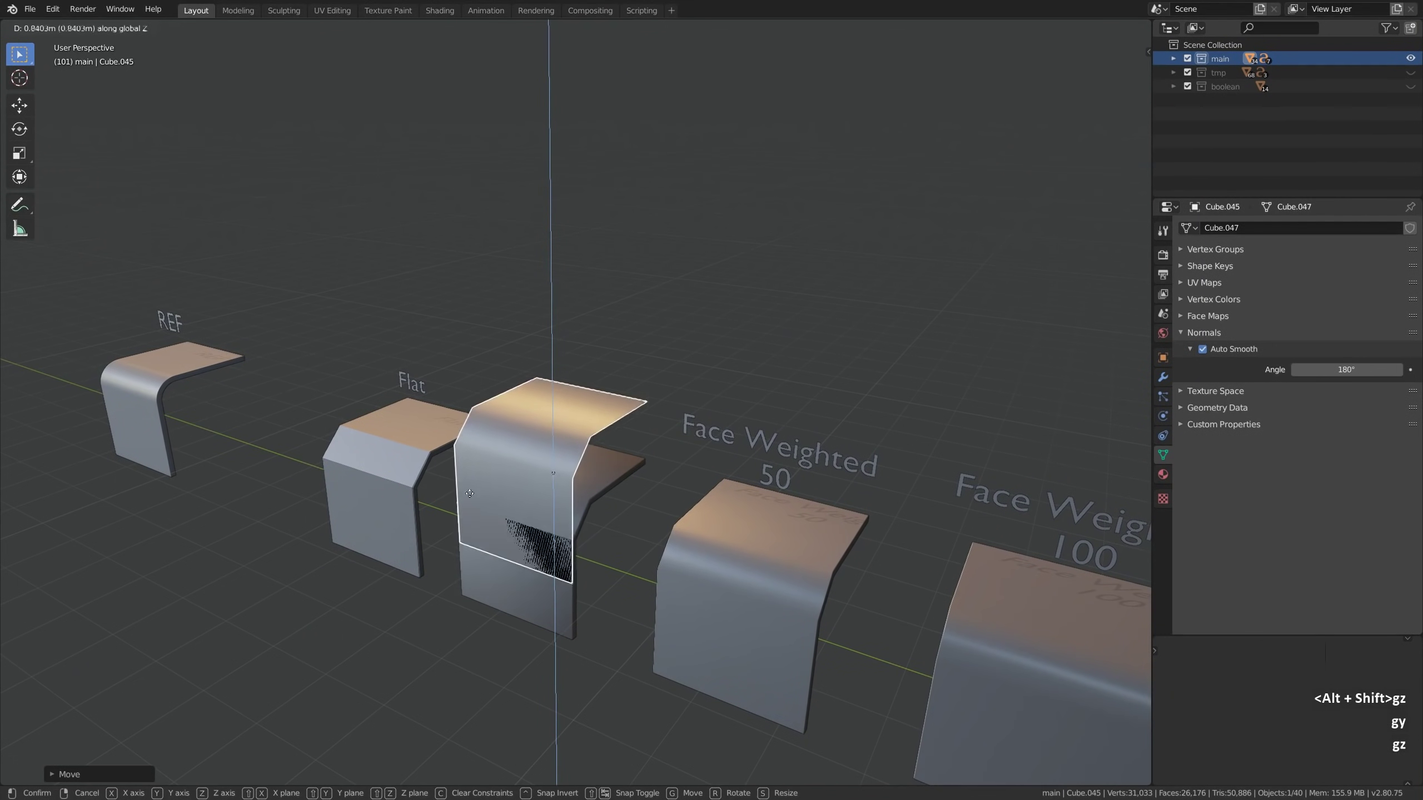
click(567, 245)
alt+shift+drag(567, 245, 524, 361)
scroll(524, 300, up, 3)
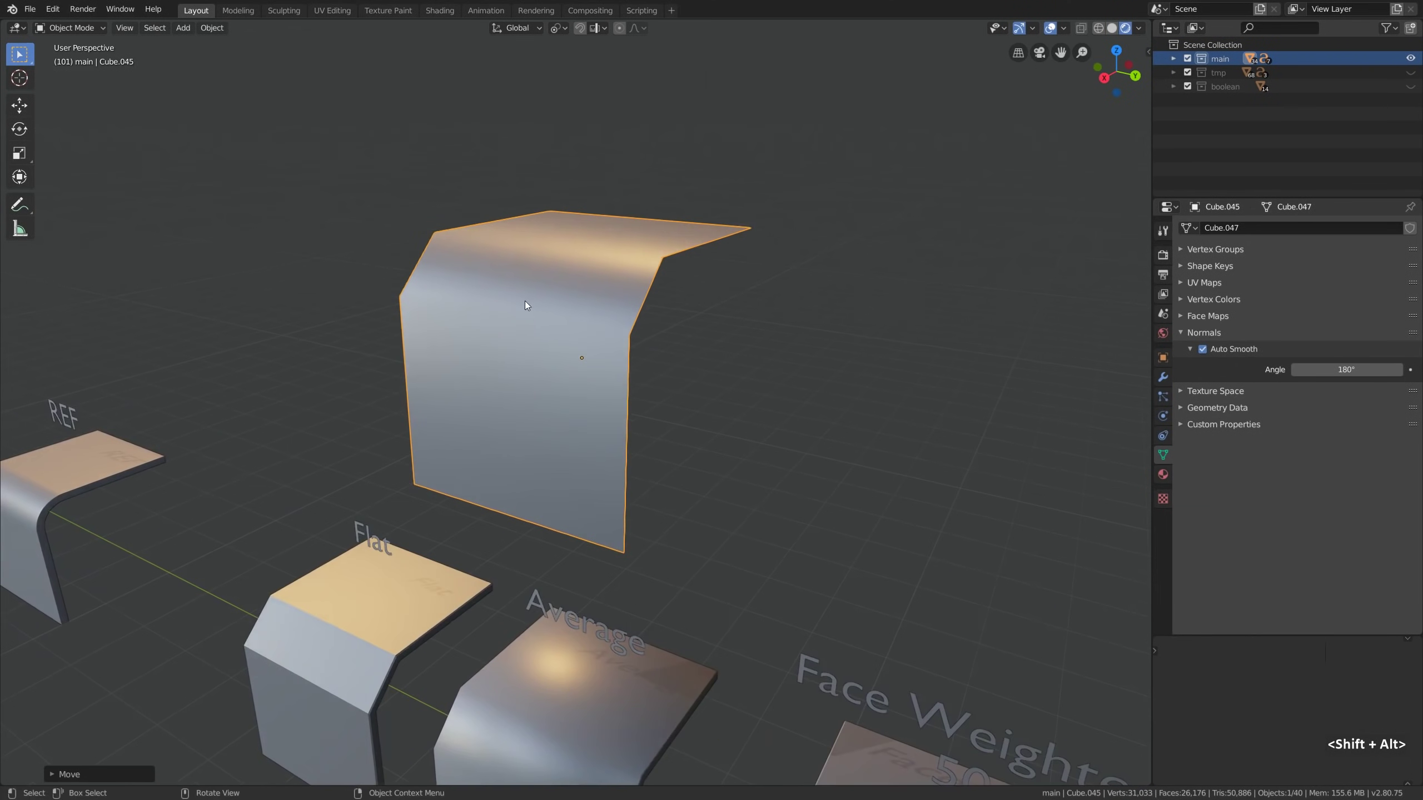
Check the raised sample's vertex normals in Edit Mode and add a Weighted Normal modifier to it
key(Tab)
alt+drag(707, 263, 666, 264)
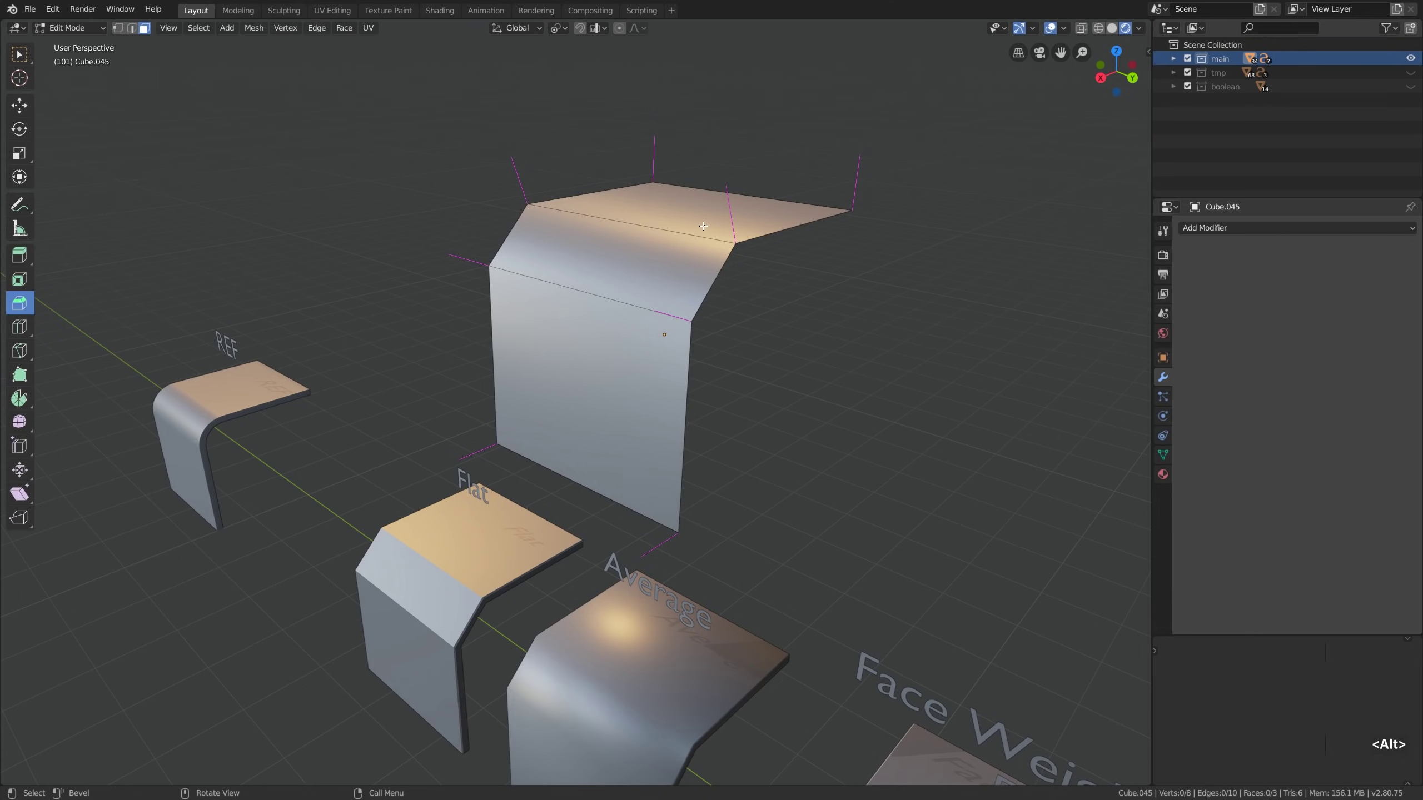
key(Tab)
click(1198, 227)
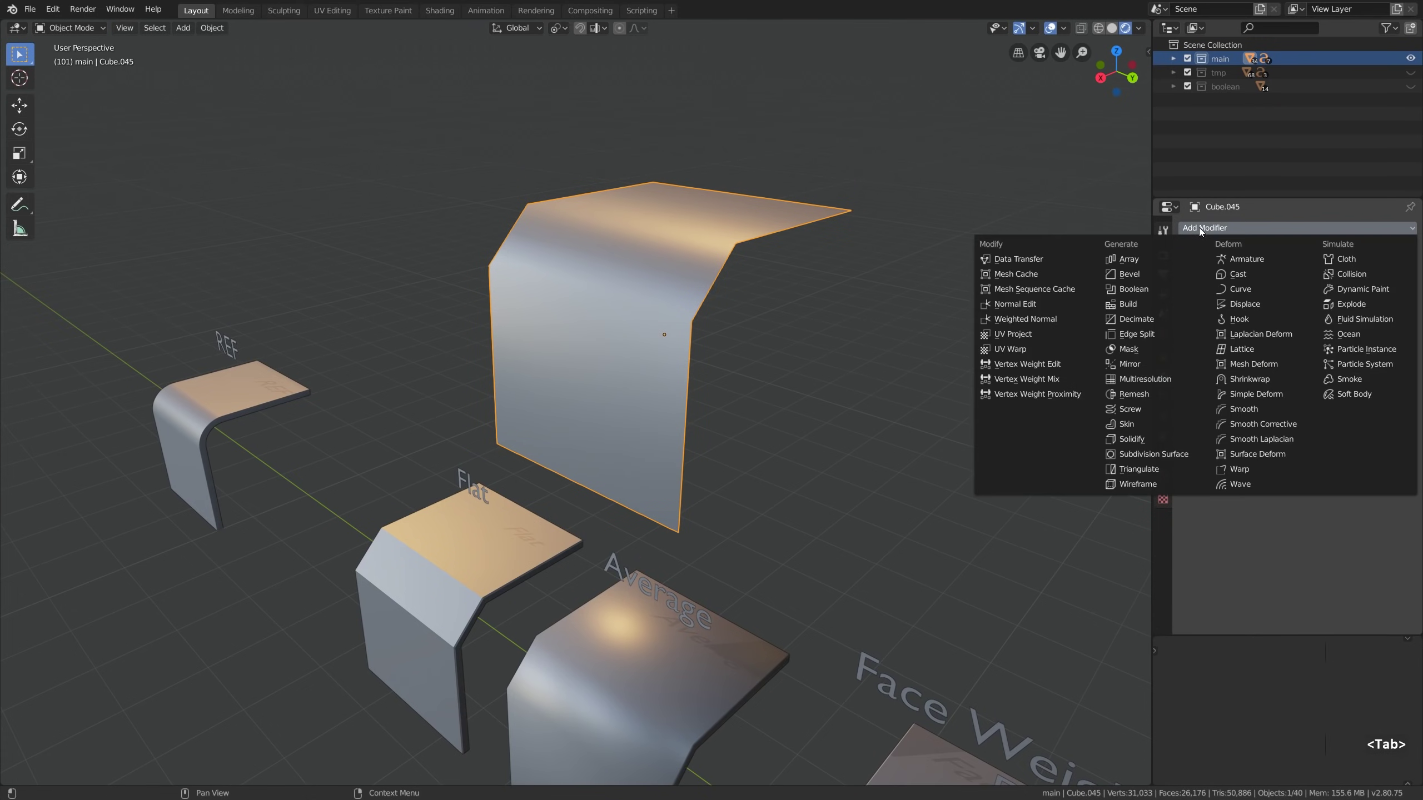
click(1066, 318)
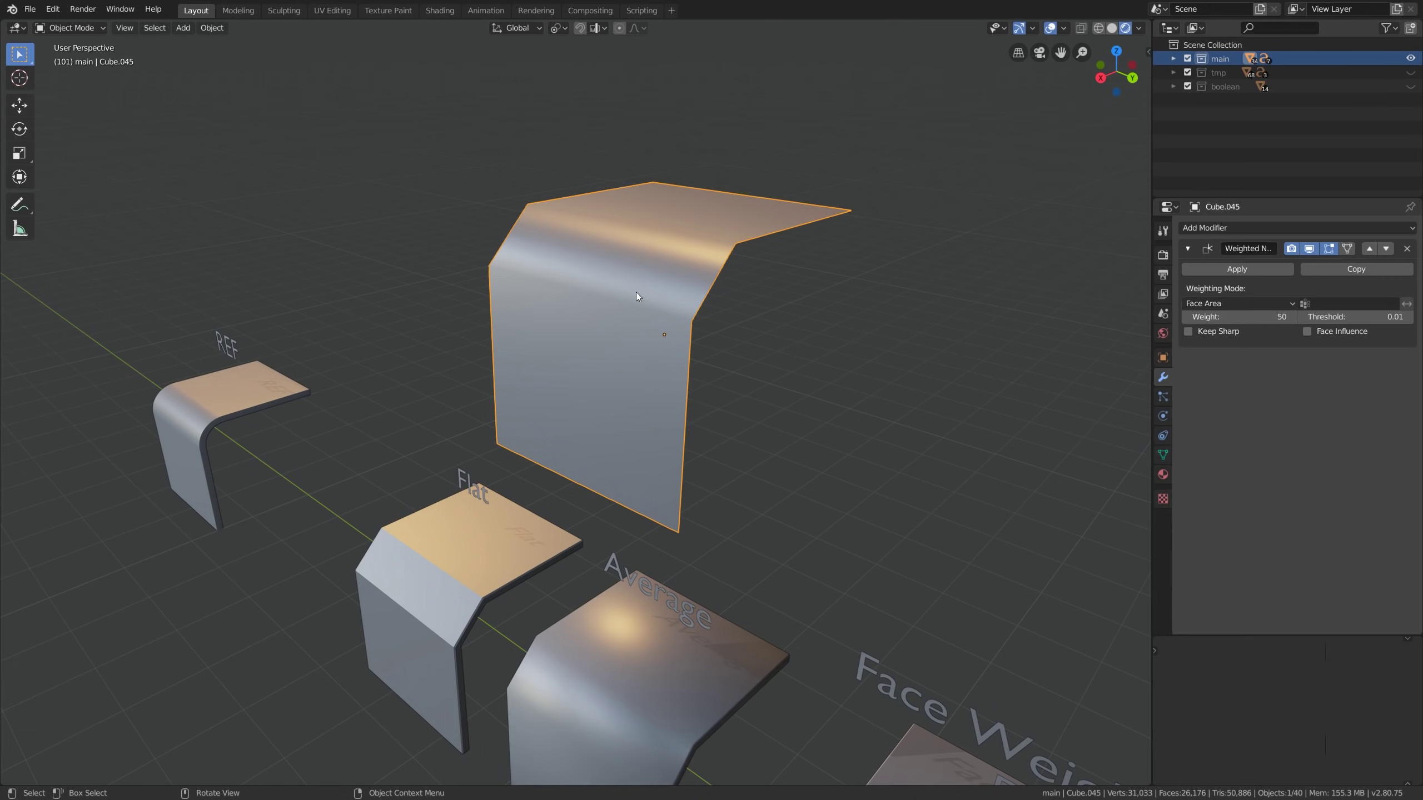
Try a low weight on the Weighted Normal modifier, and set the weight to 100
click(1238, 317)
text(10)
key(Return)
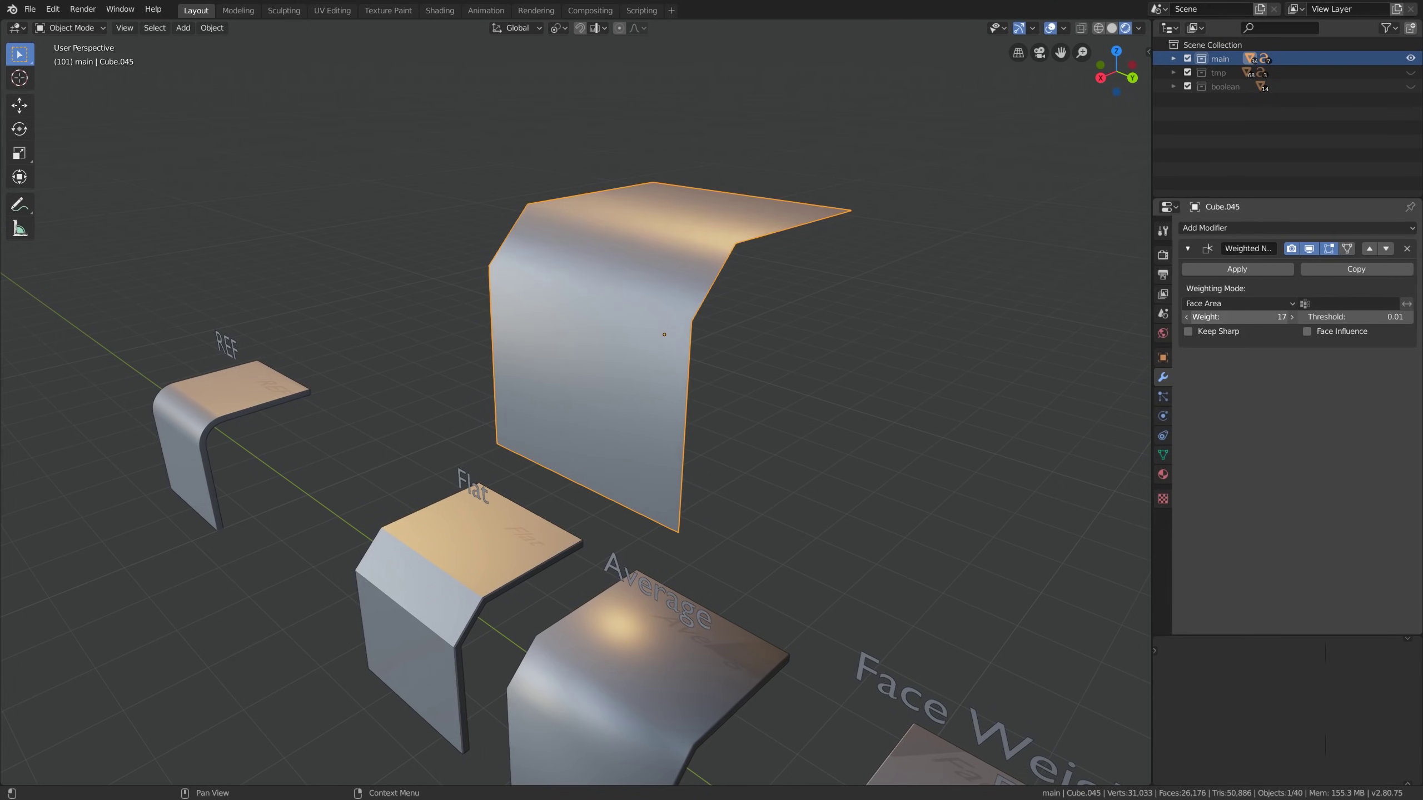
mouse_move(1238, 316)
mouse_down()
mouse_move(1212, 316)
mouse_move(1288, 317)
mouse_up()
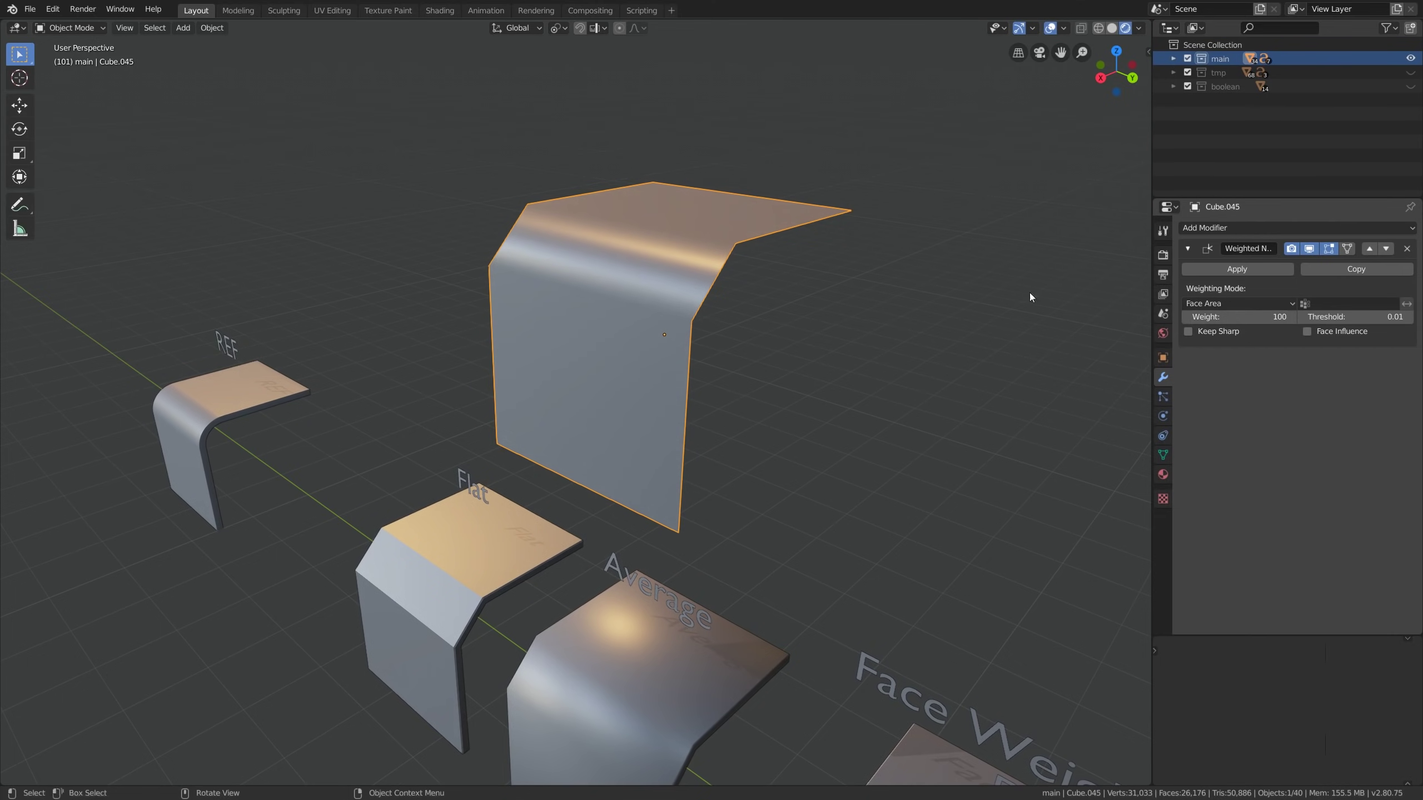
mouse_move(711, 216)
alt+mouse_down()
mouse_move(660, 232)
mouse_move(709, 249)
alt+mouse_up()
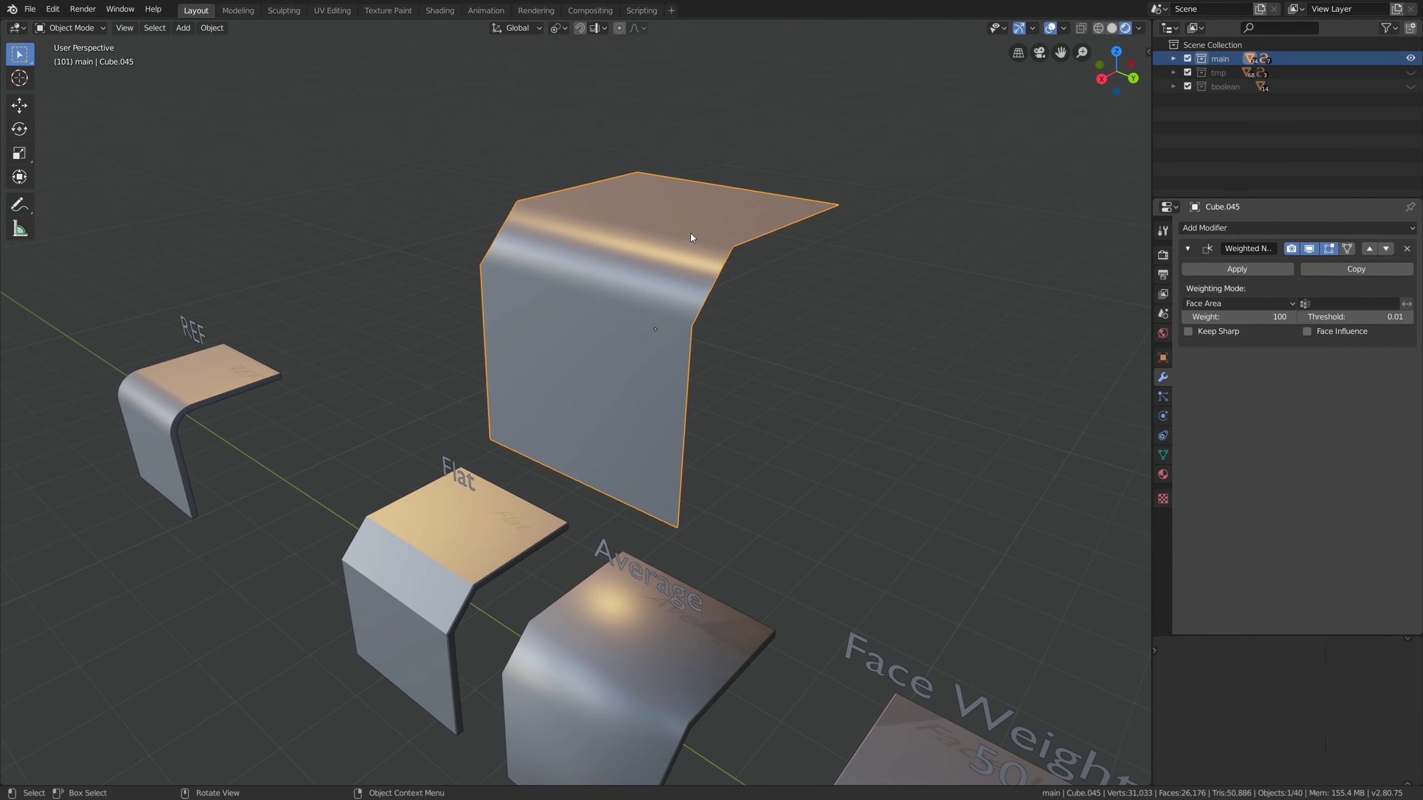
alt+shift+drag(723, 240, 732, 242)
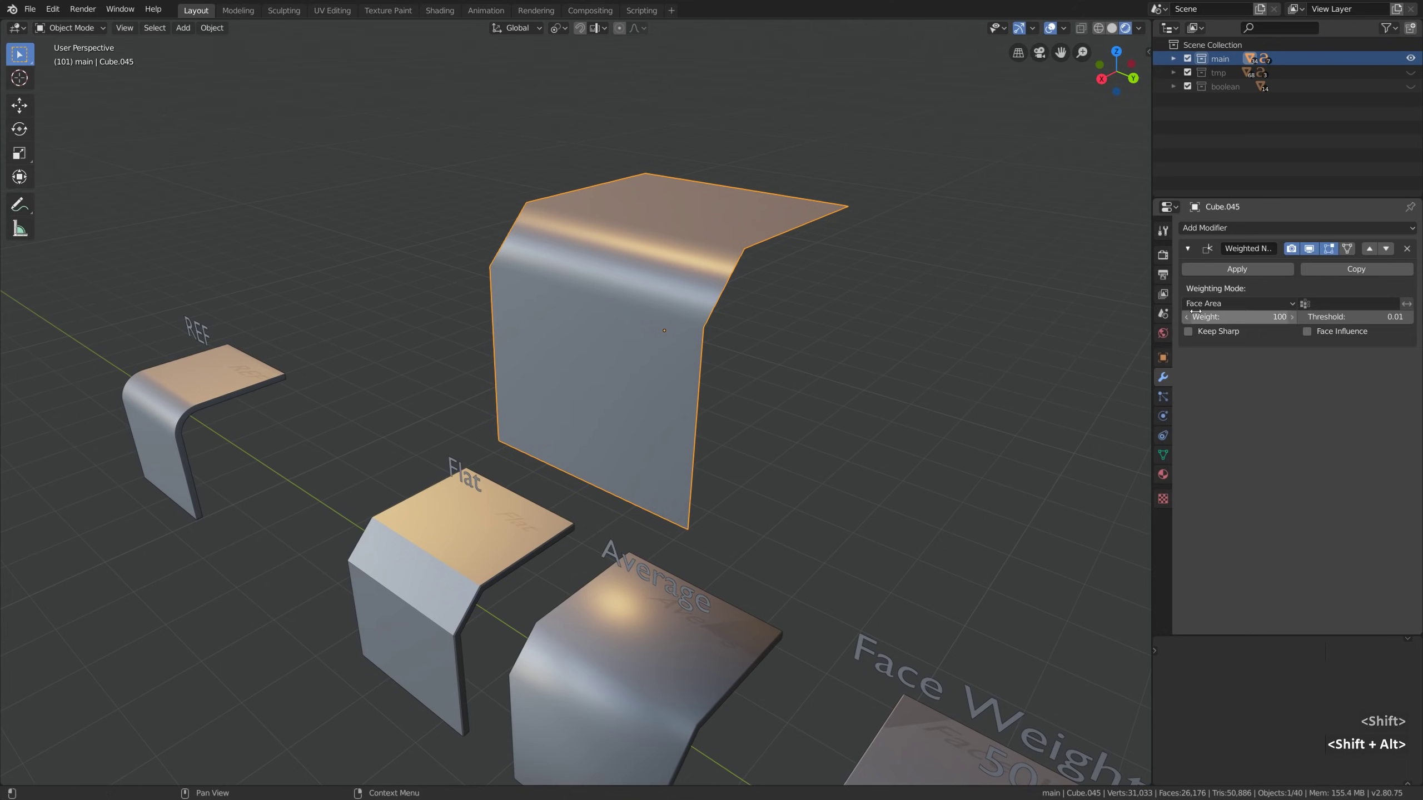
Apply the Weighted Normal modifier and inspect the raised sample's resulting vertex normals in Edit Mode
click(1232, 273)
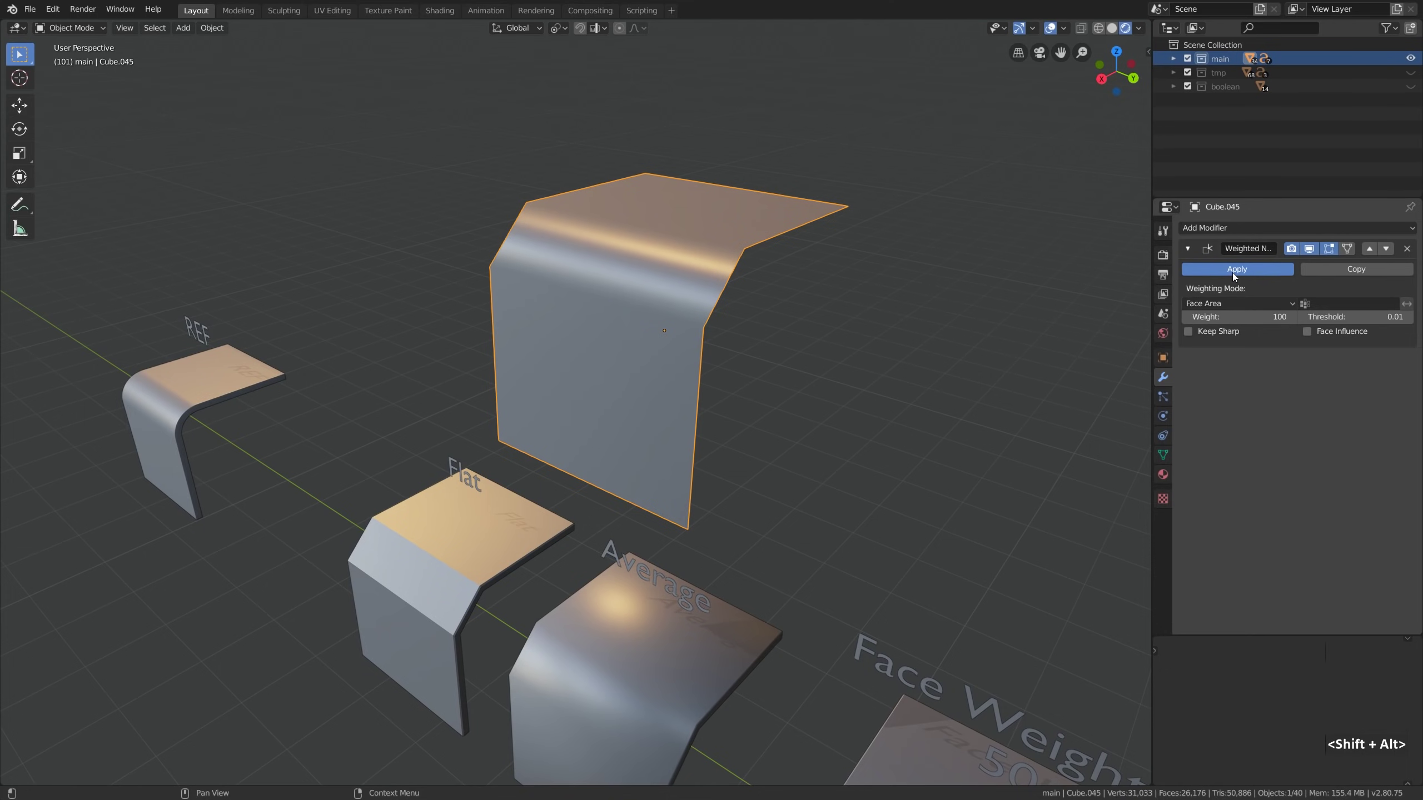
key(Tab)
alt+drag(639, 235, 560, 204)
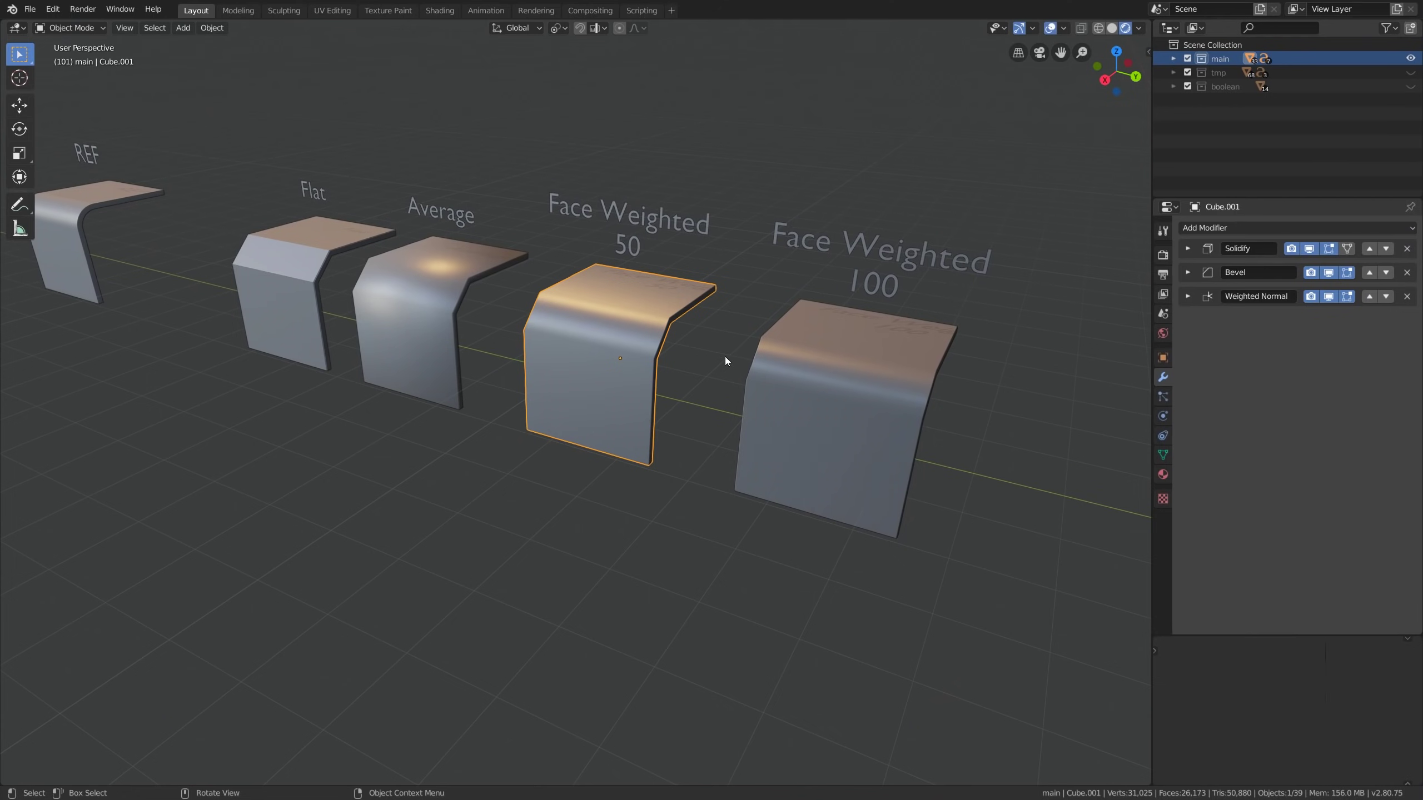
Isolate the Face Weighted 50 sample in local view and enable Keep Sharp on its Weighted Normal modifier
alt+drag(620, 346, 620, 343)
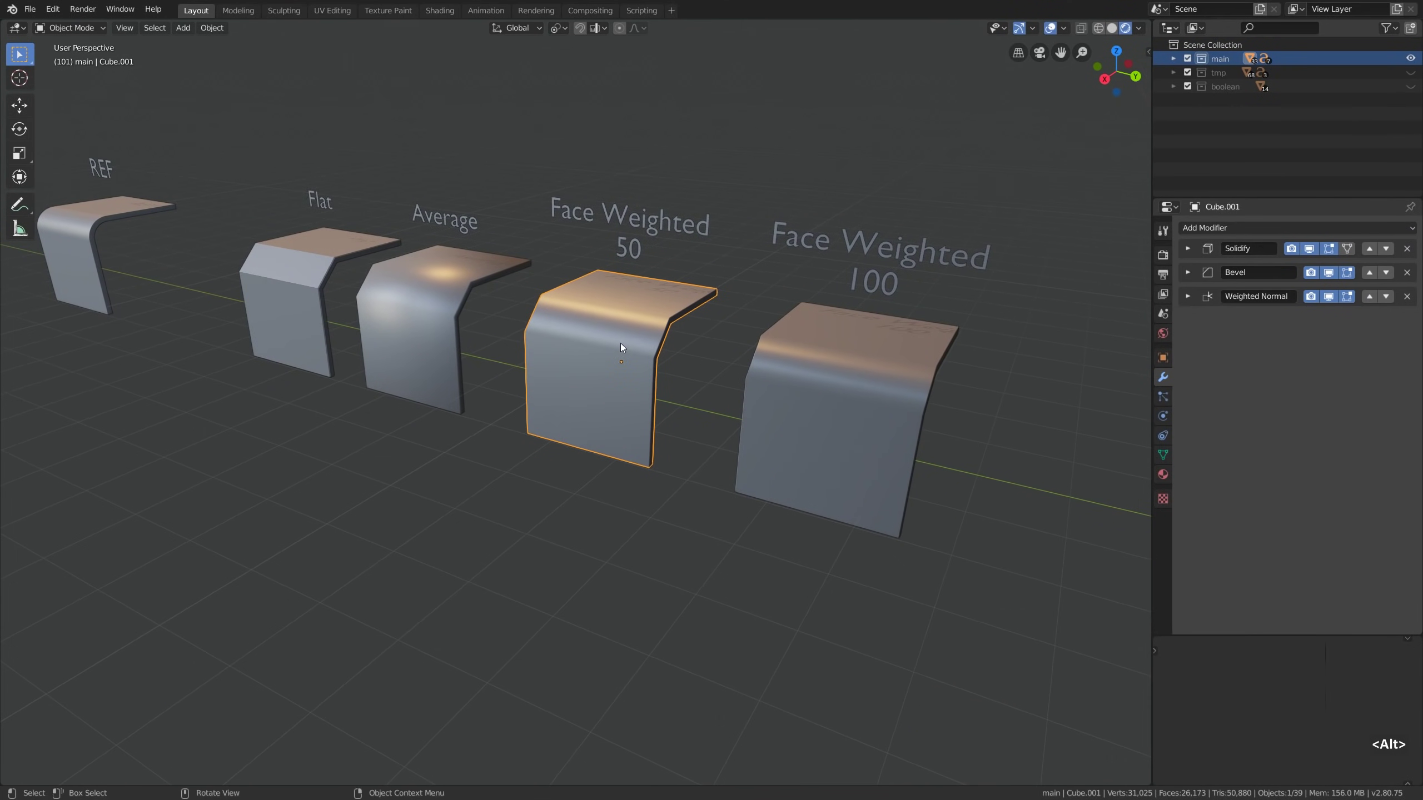
click(1187, 296)
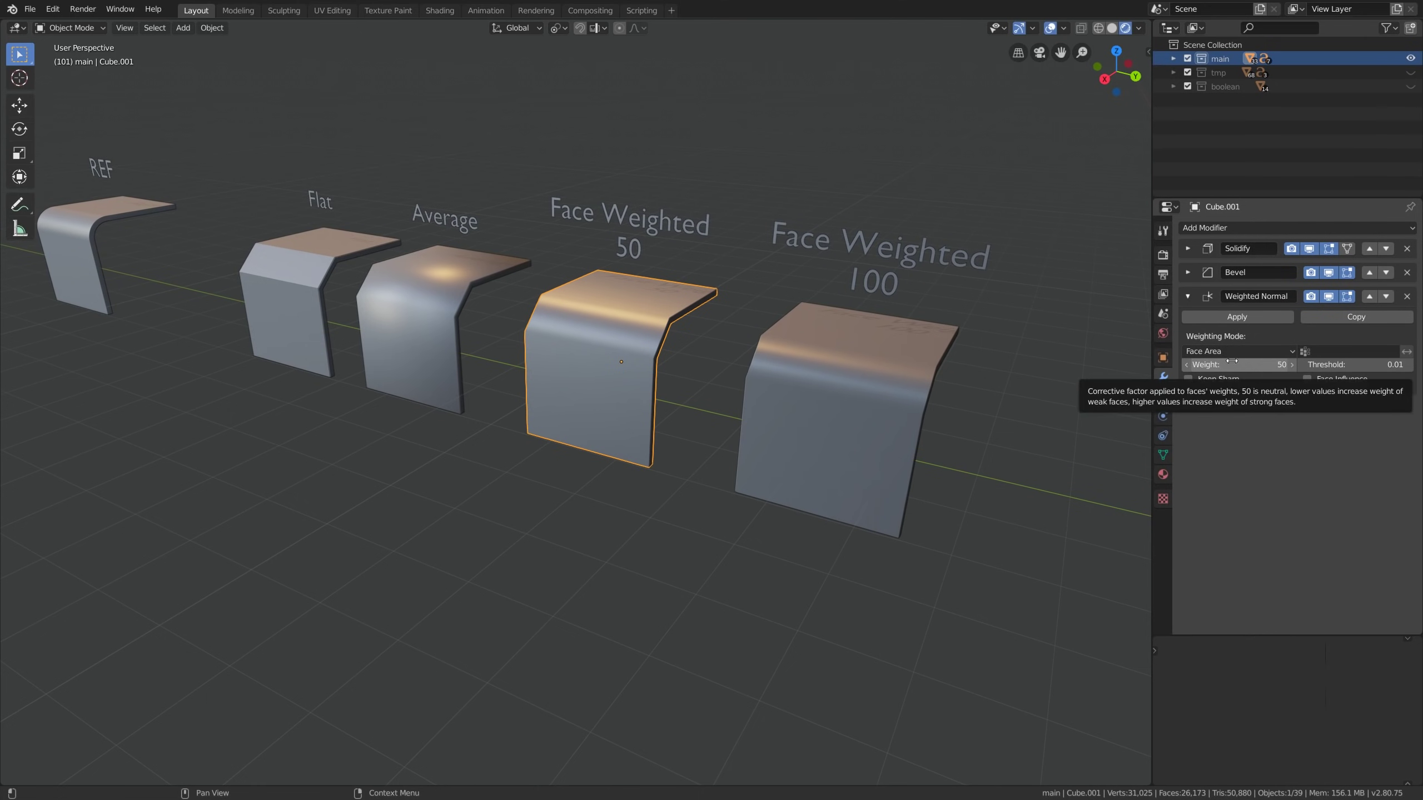
mouse_move(1232, 364)
mouse_down()
mouse_move(1188, 364)
mouse_move(1261, 364)
mouse_move(1227, 364)
mouse_up()
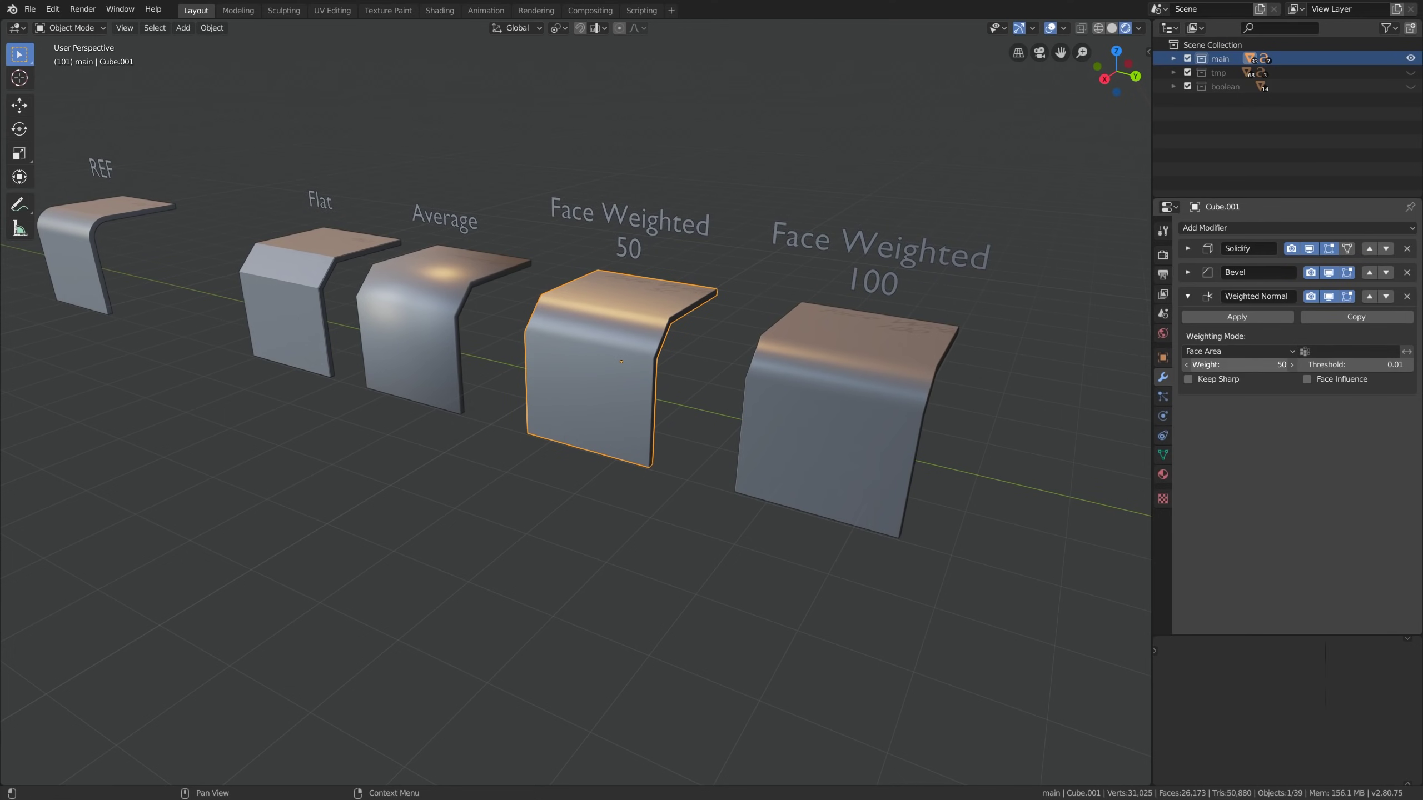
key(slash)
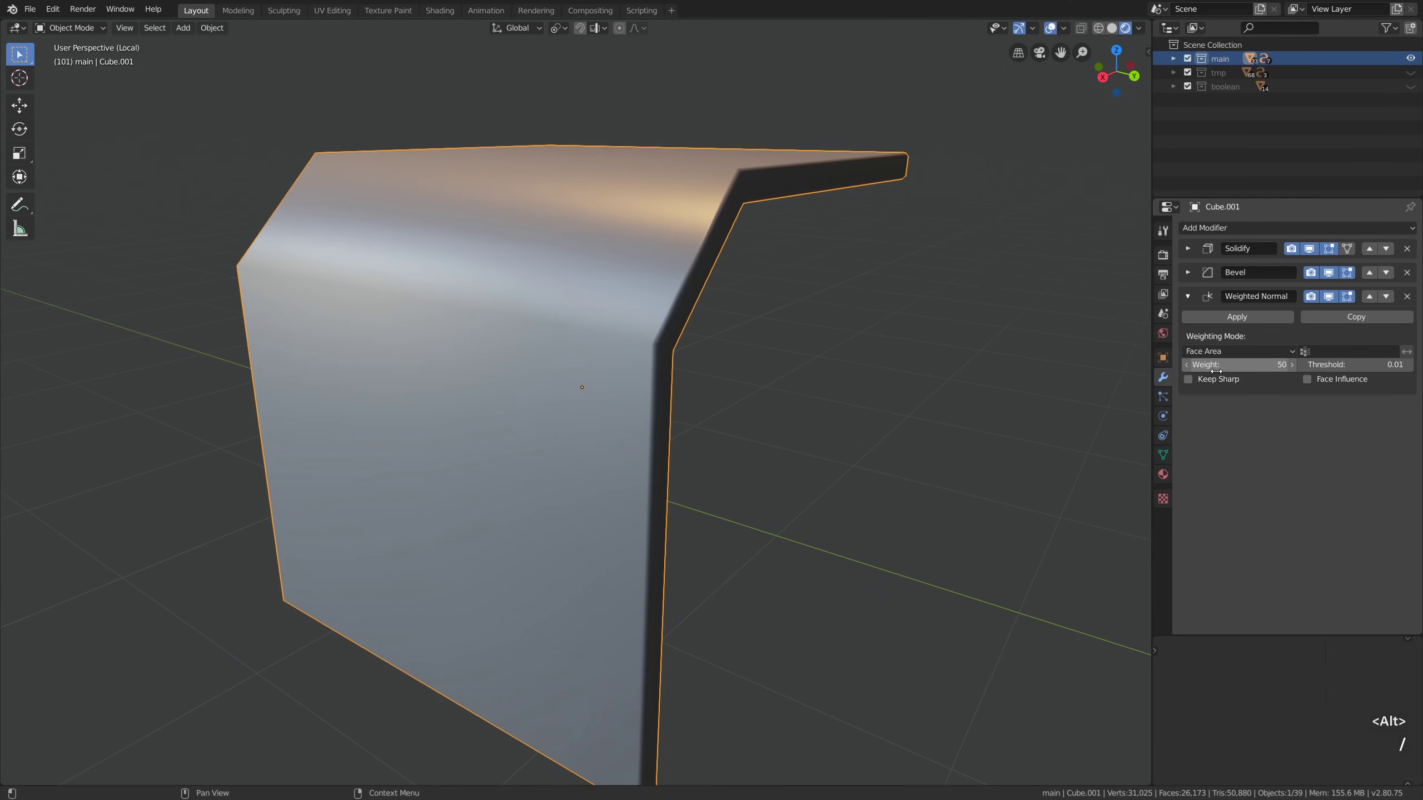
click(1208, 380)
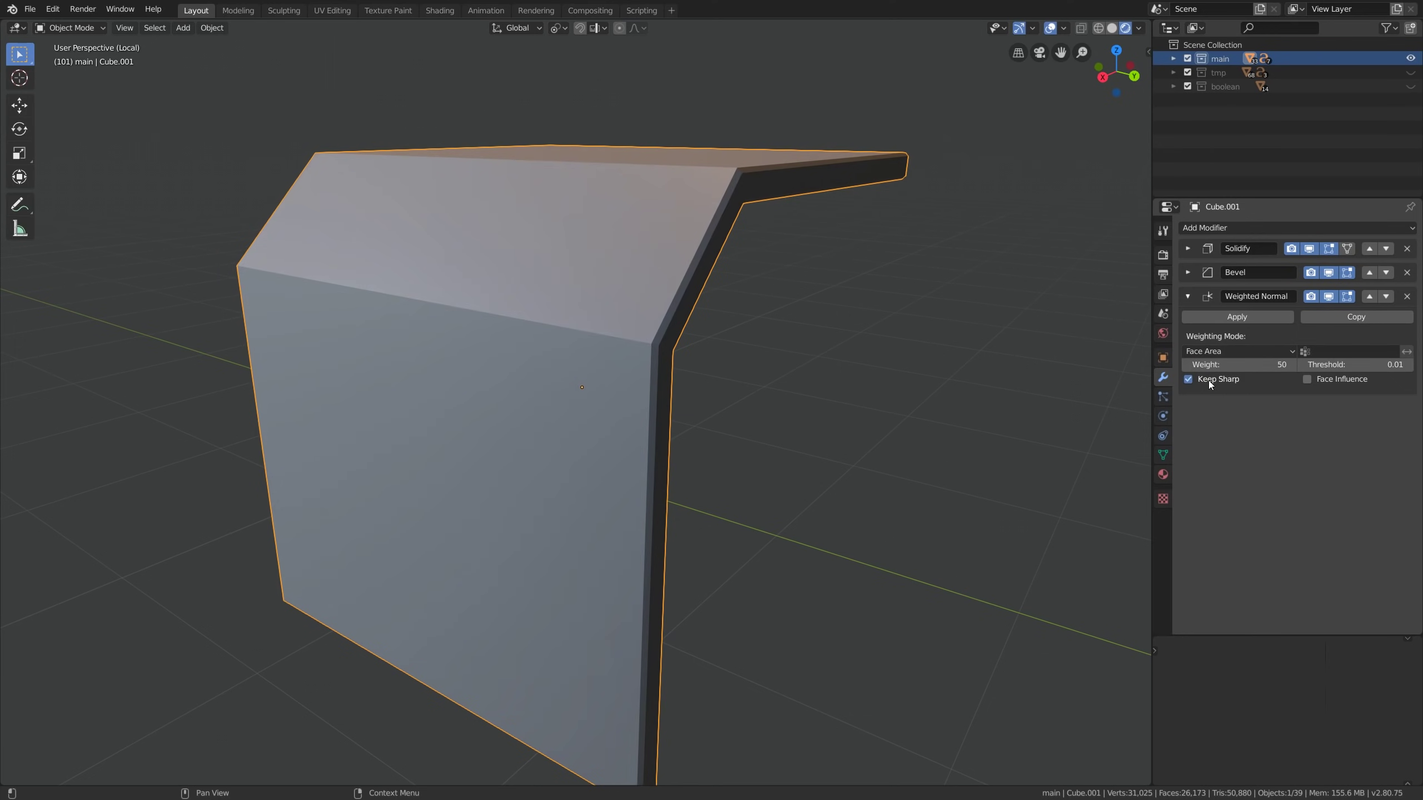
alt+drag(633, 233, 688, 272)
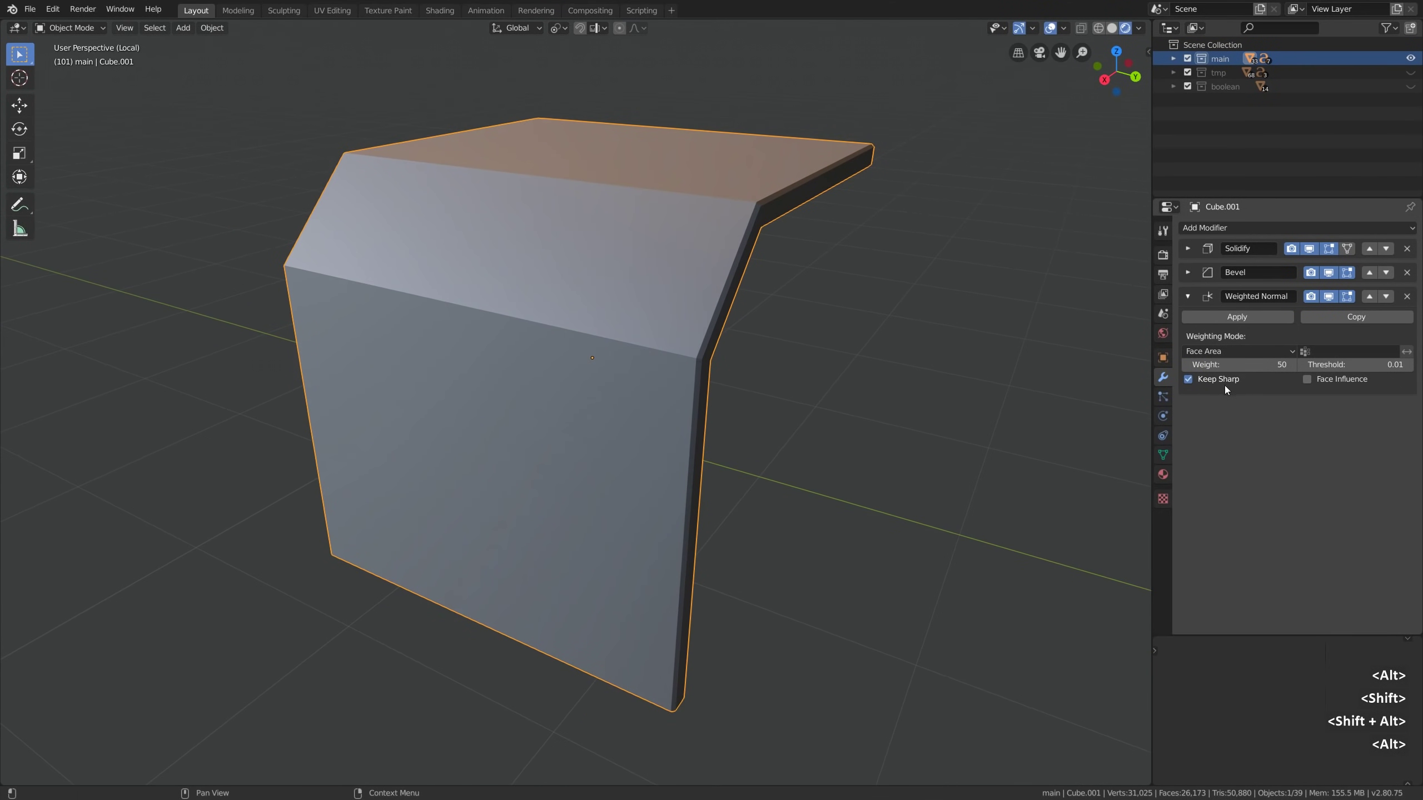
Raise the sample's Auto Smooth angle to 45.1°, and lower it to 45° to compare the bevel shading
click(1163, 455)
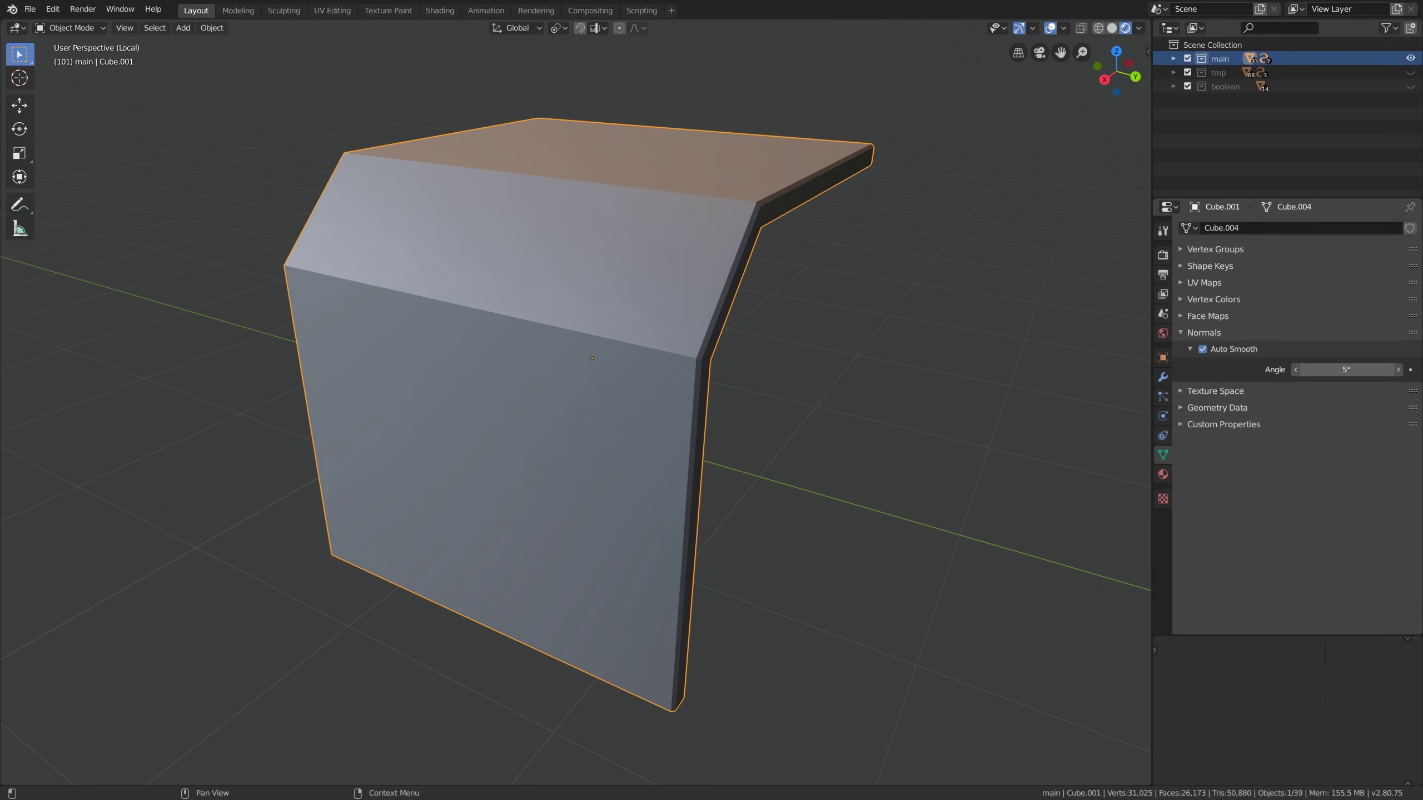
drag(1346, 370, 1401, 369)
mouse_move(861, 326)
alt+middle_down()
mouse_move(685, 318)
mouse_move(725, 292)
alt+middle_up()
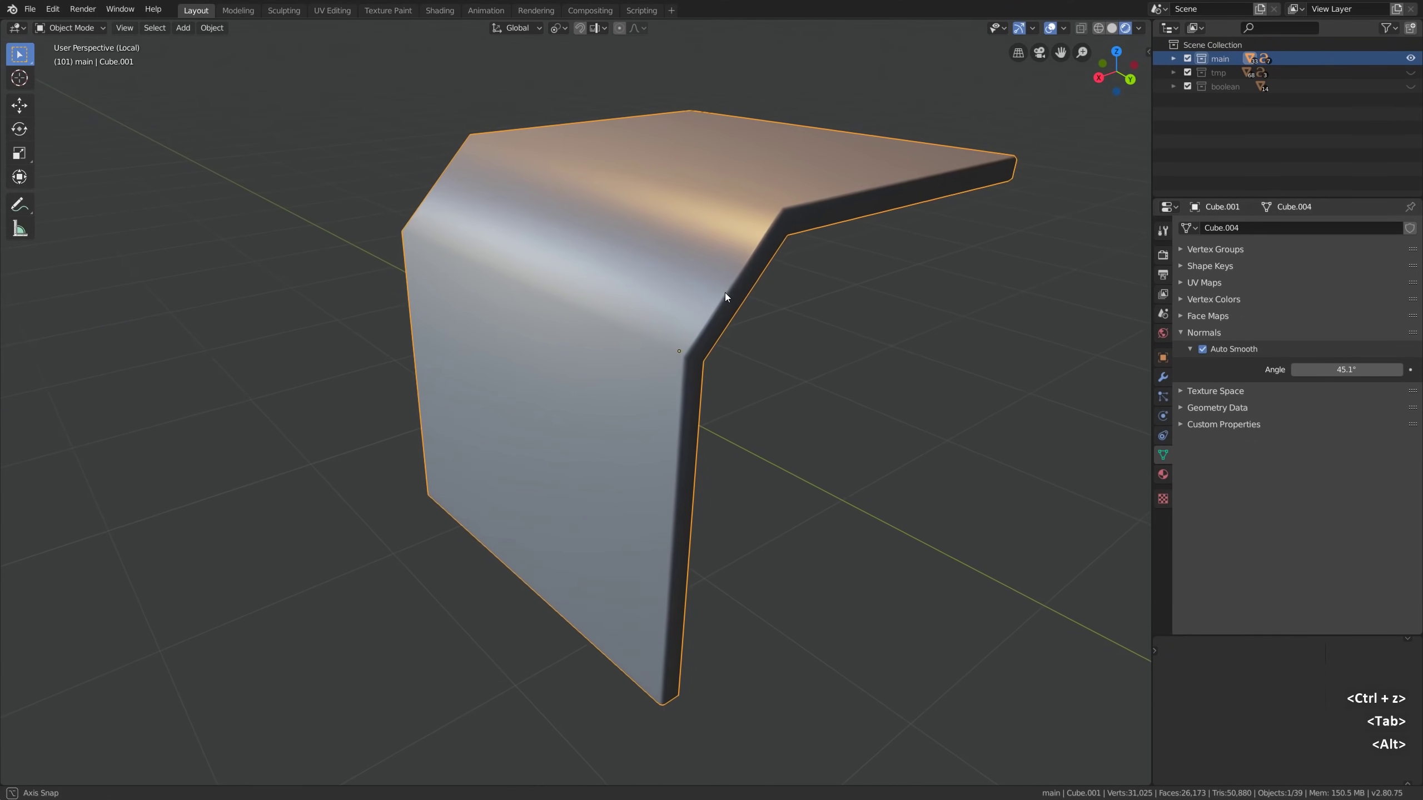
drag(1345, 370, 1343, 370)
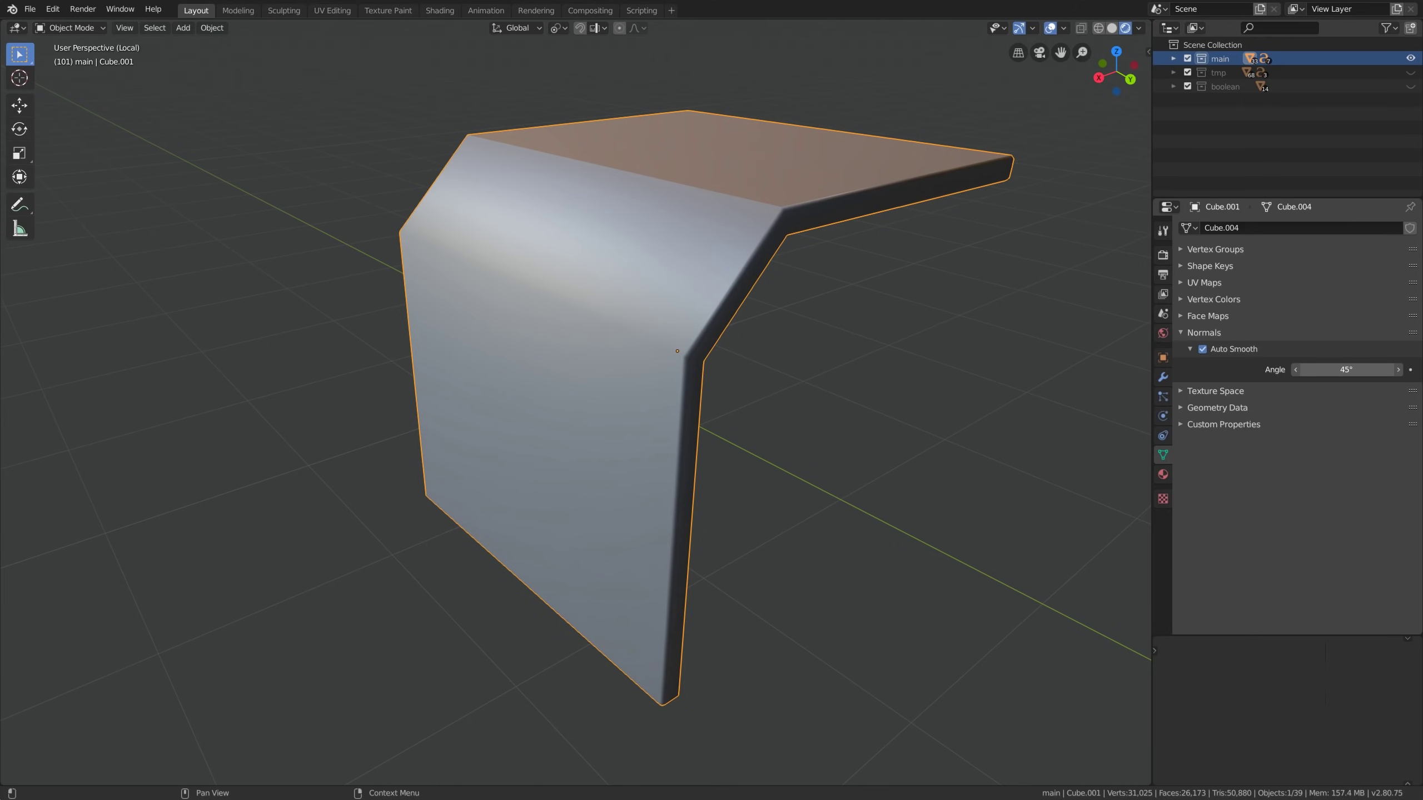
alt+middle_drag(783, 207, 773, 214)
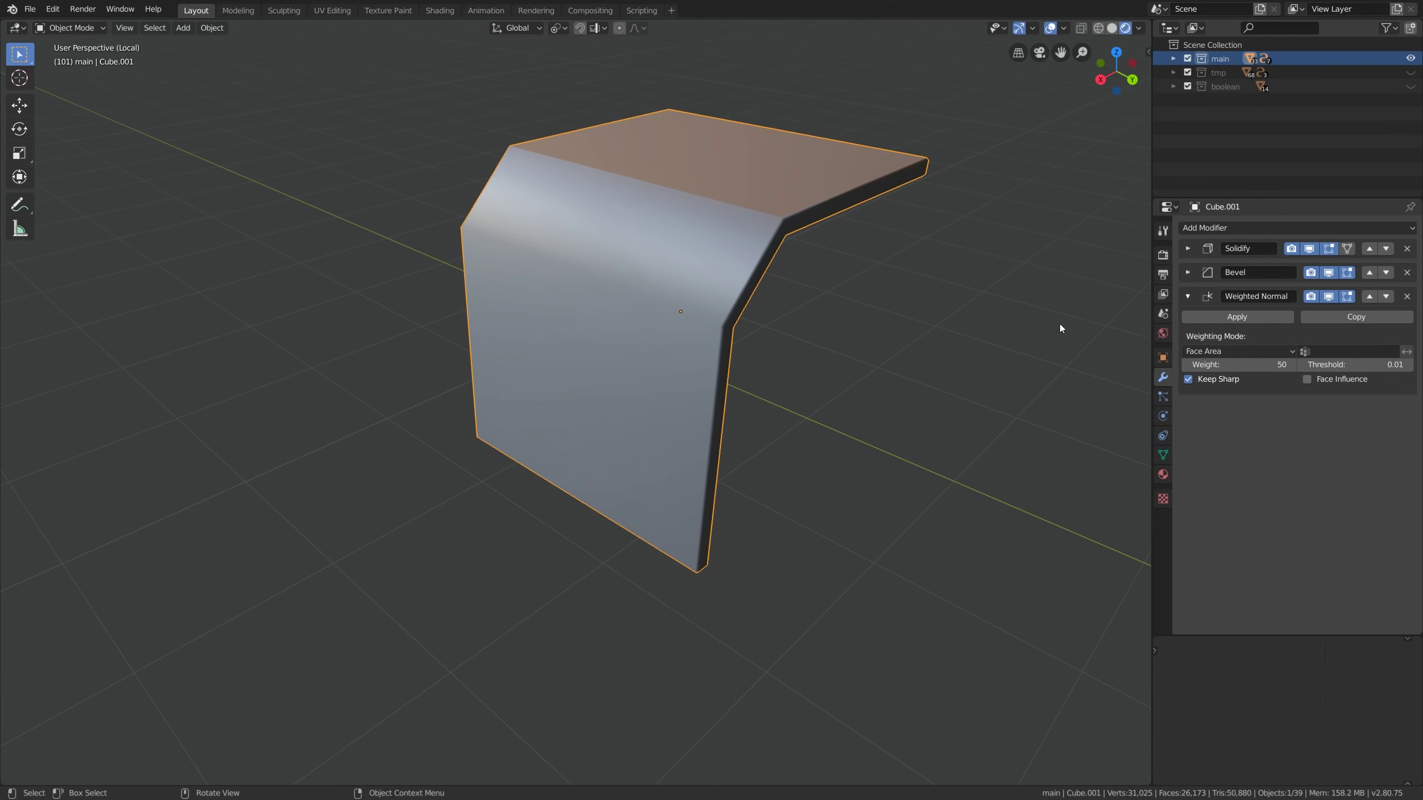
Disable Keep Sharp on the Weighted Normal modifier and use Corner Angle weighting with a weight of 32
click(1188, 379)
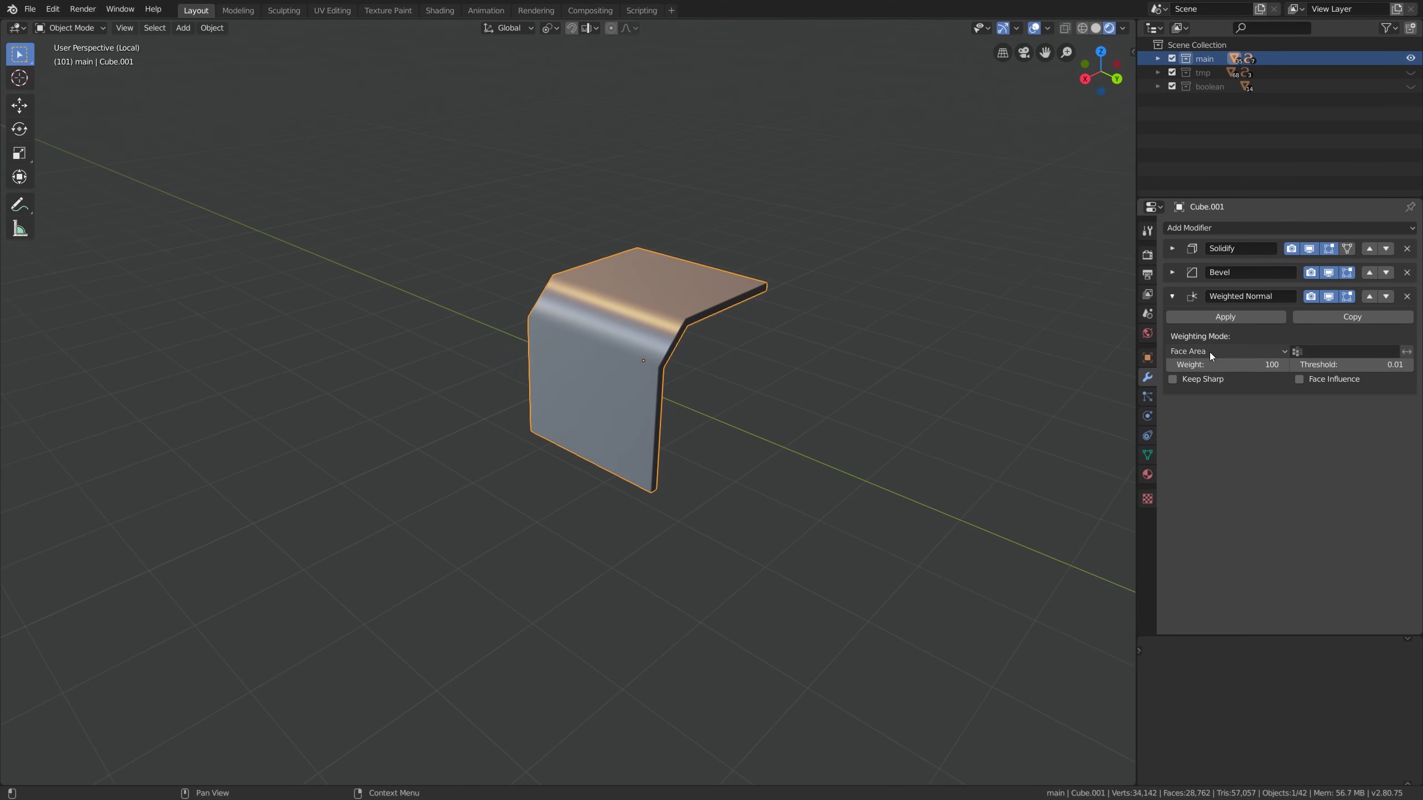
click(1207, 350)
click(1204, 349)
click(1204, 349)
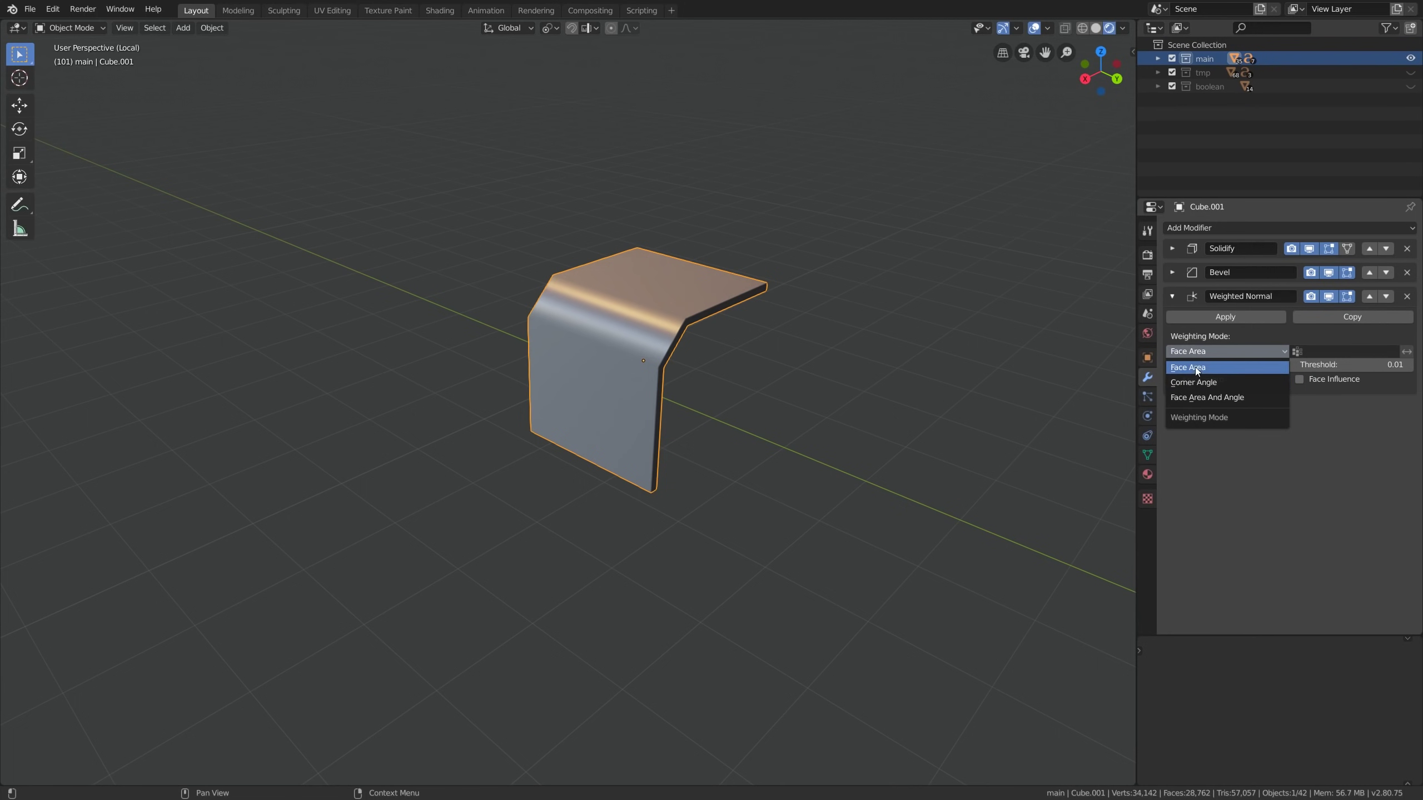
click(1234, 385)
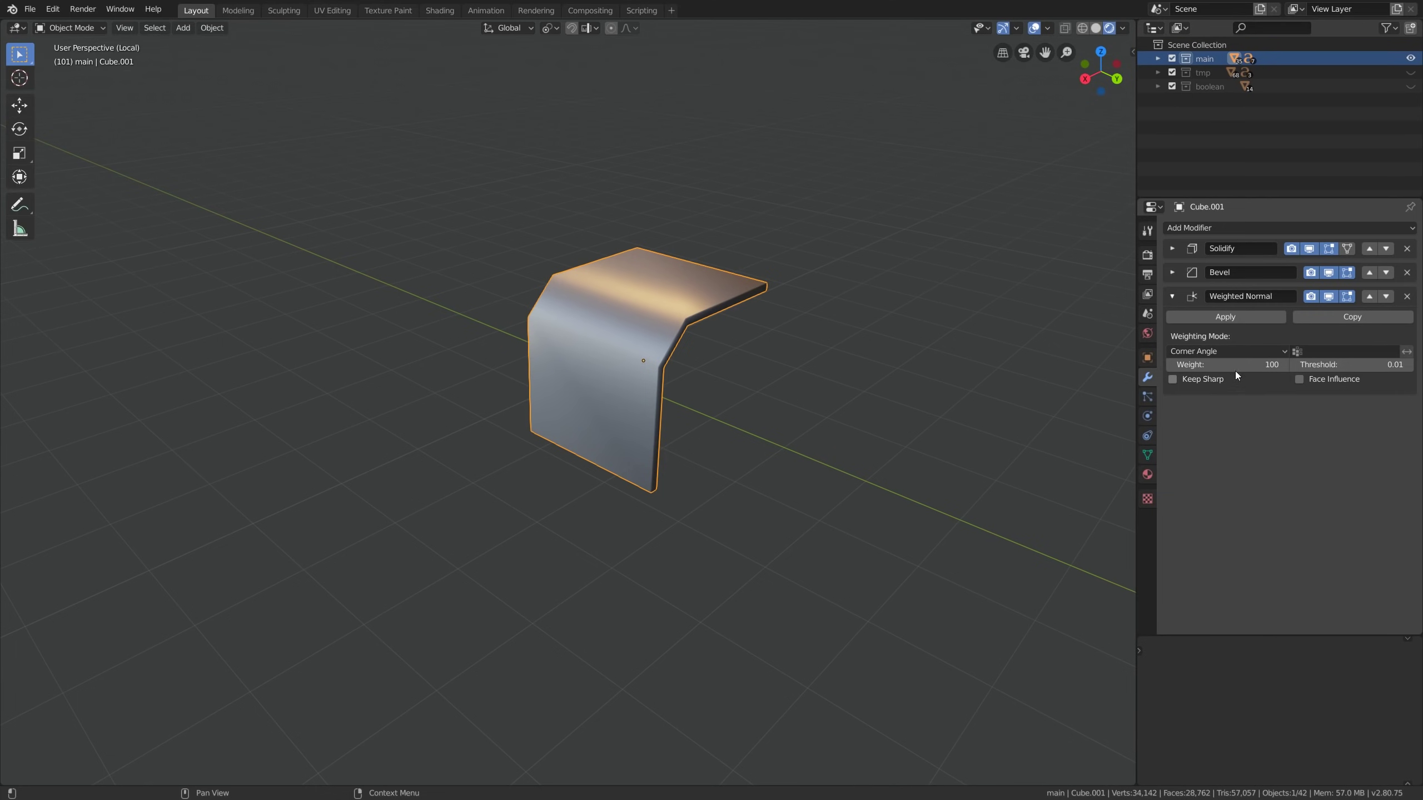
drag(1232, 364, 1190, 364)
Duplicate the sample along the Y axis and remove the Weighted Normal modifier from the copy
key(shift+d)
key(y)
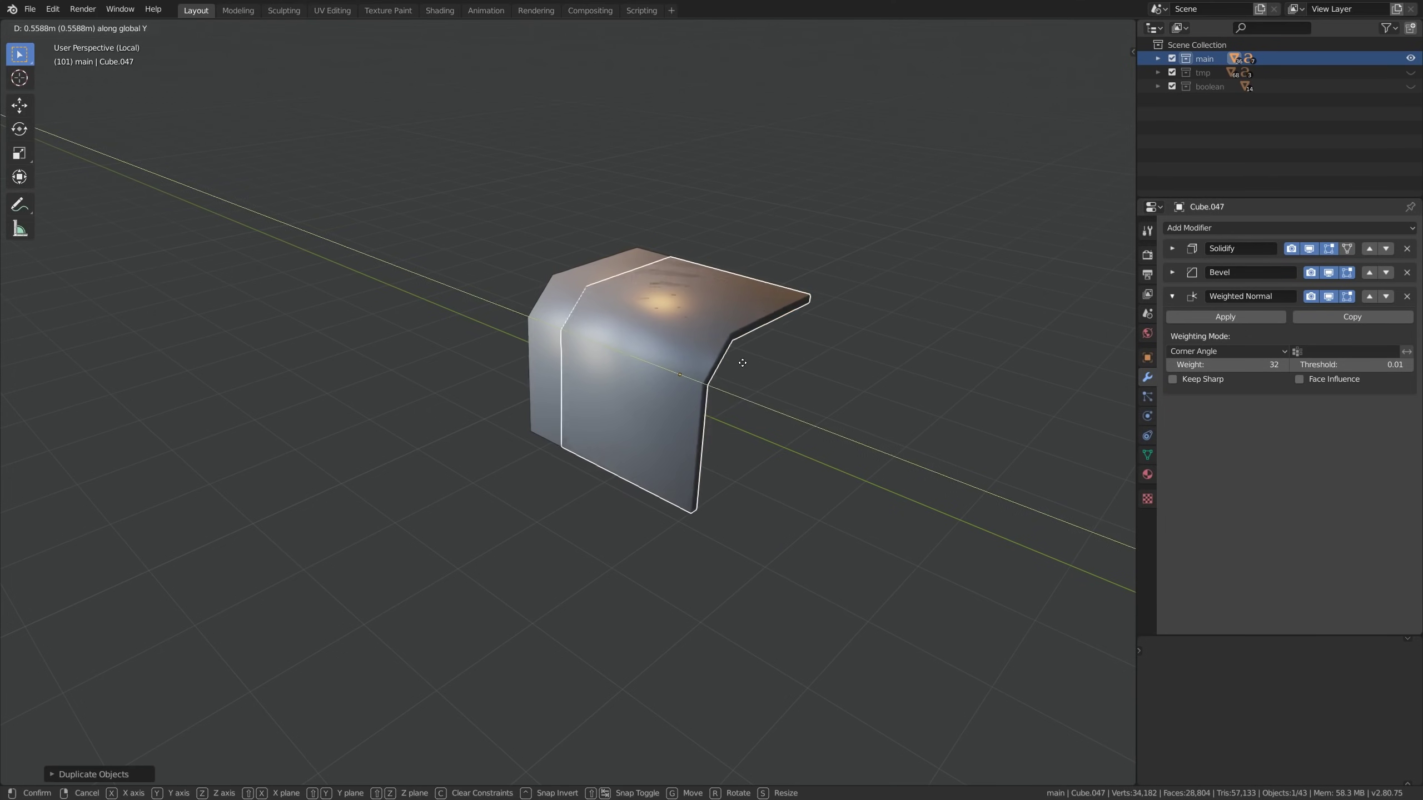
click(908, 422)
shift+middle_drag(905, 426, 787, 393)
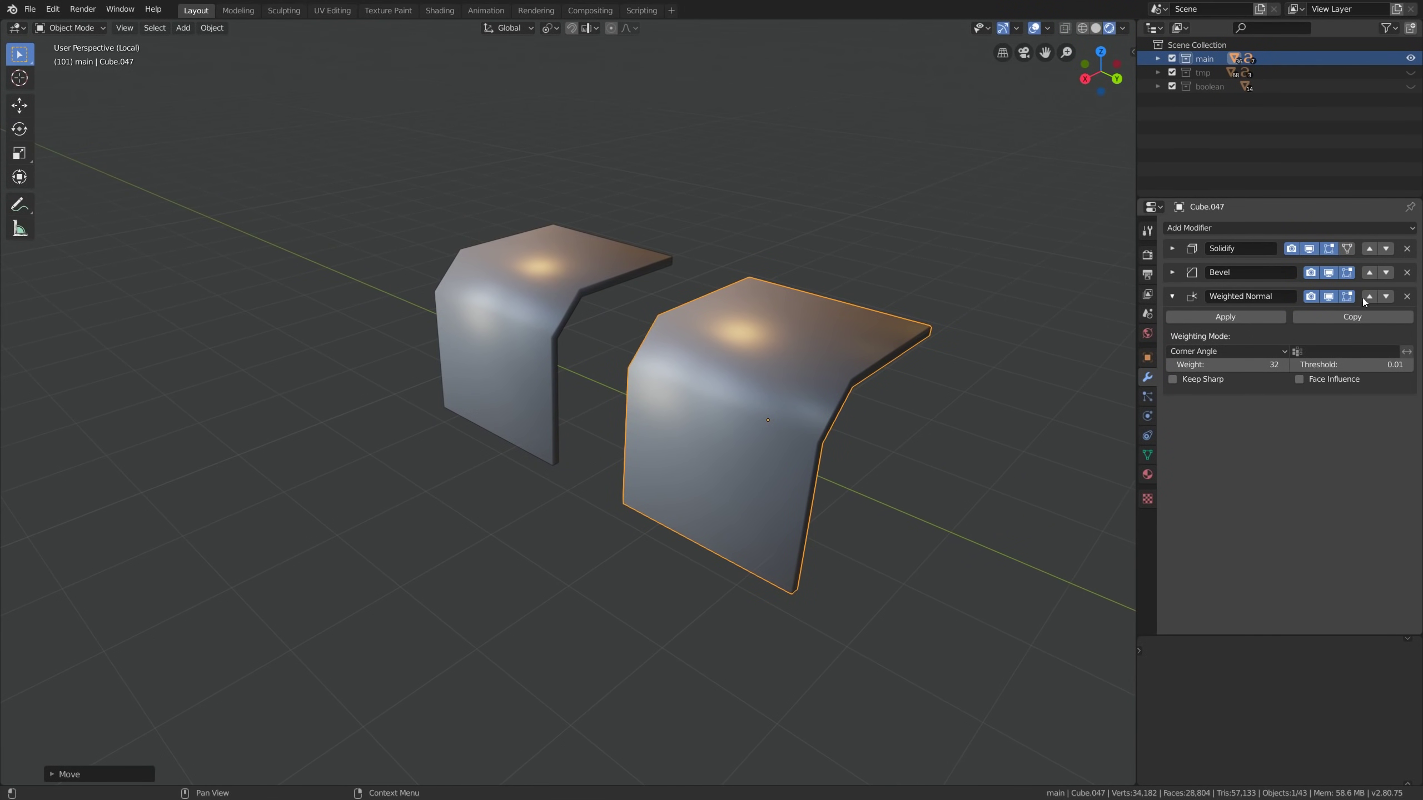
click(1407, 297)
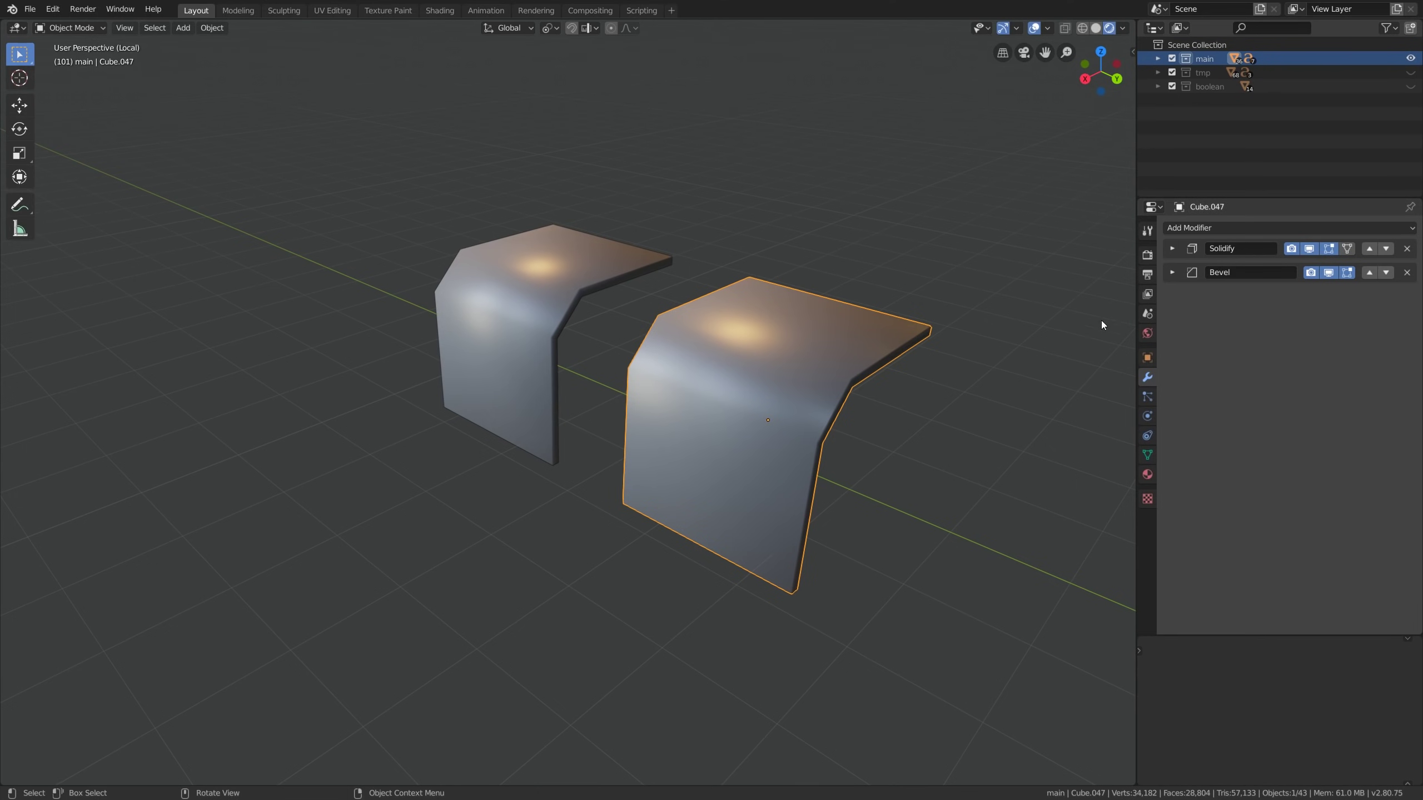
Set the original sample's Weighted Normal weight to 50 and compare its shading with the copy
click(559, 296)
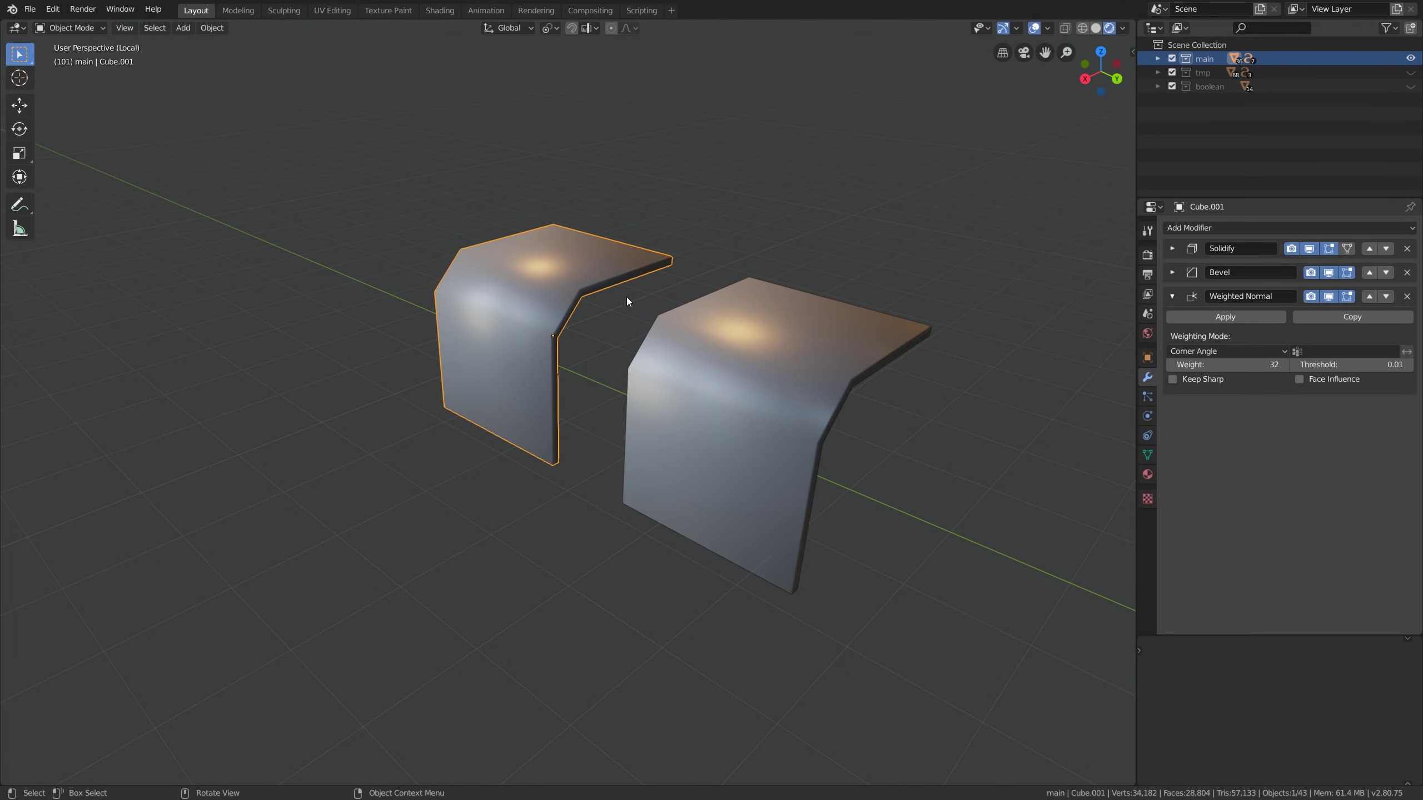
drag(1221, 365, 1240, 364)
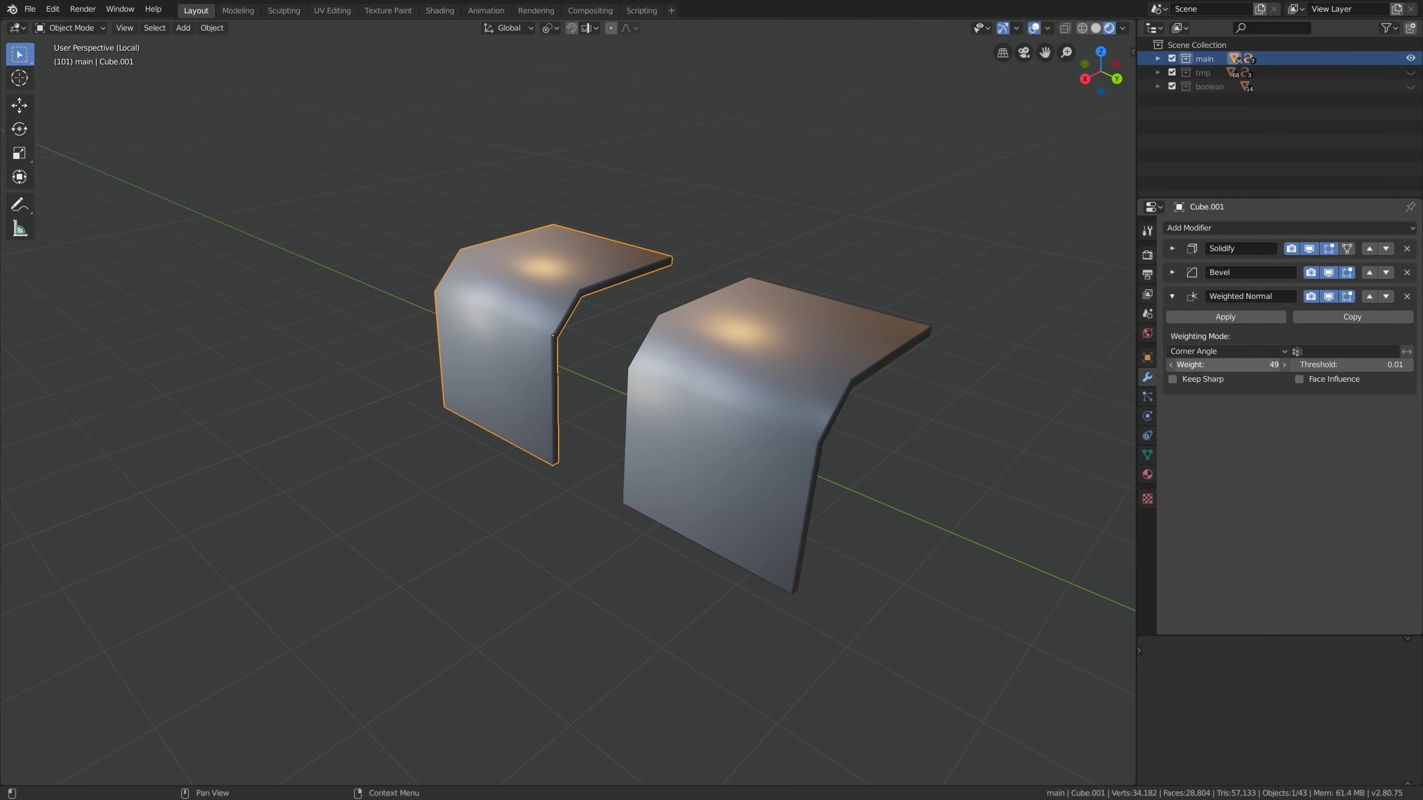
middle_drag(720, 367, 736, 368)
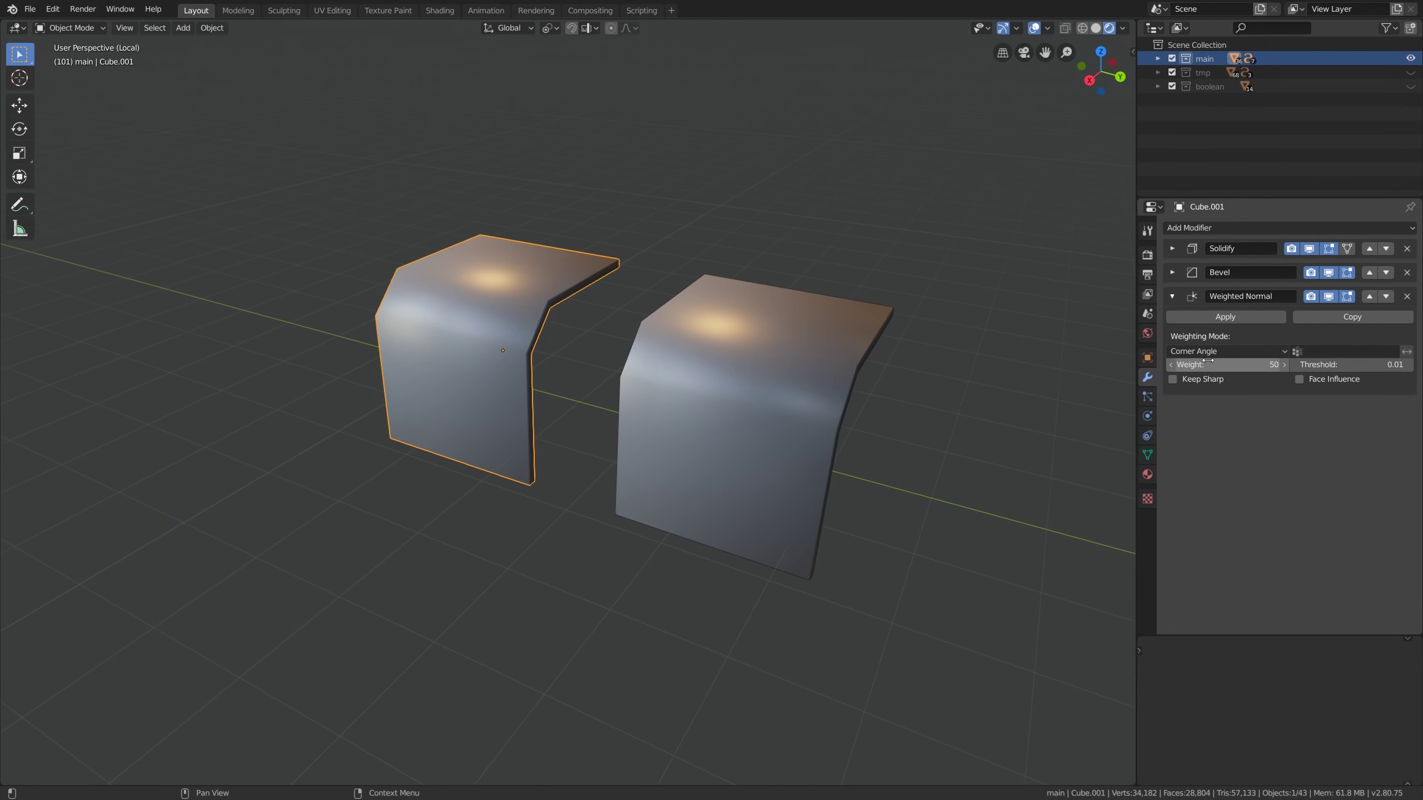
Delete the copy that has no Weighted Normal modifier and select the original sample
click(861, 331)
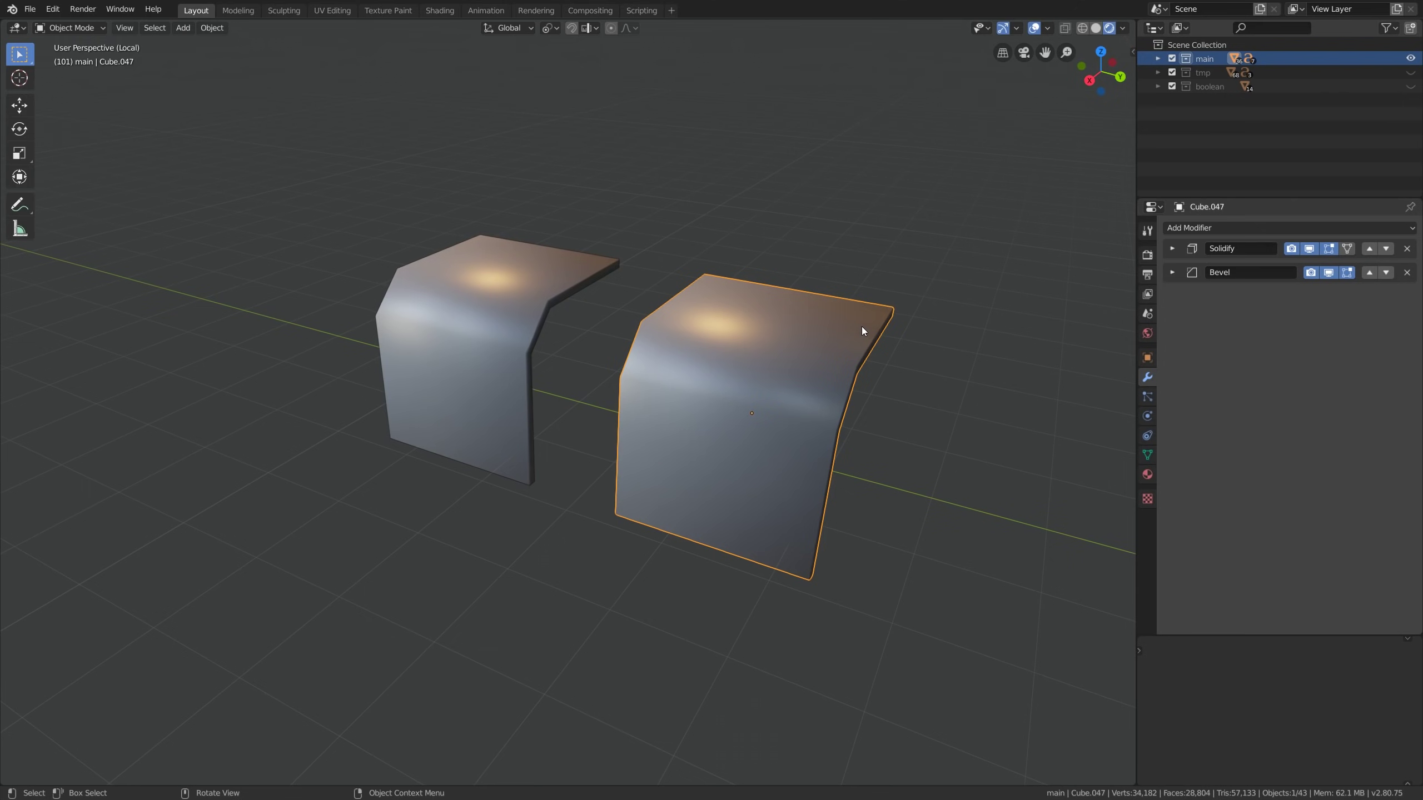
key(x)
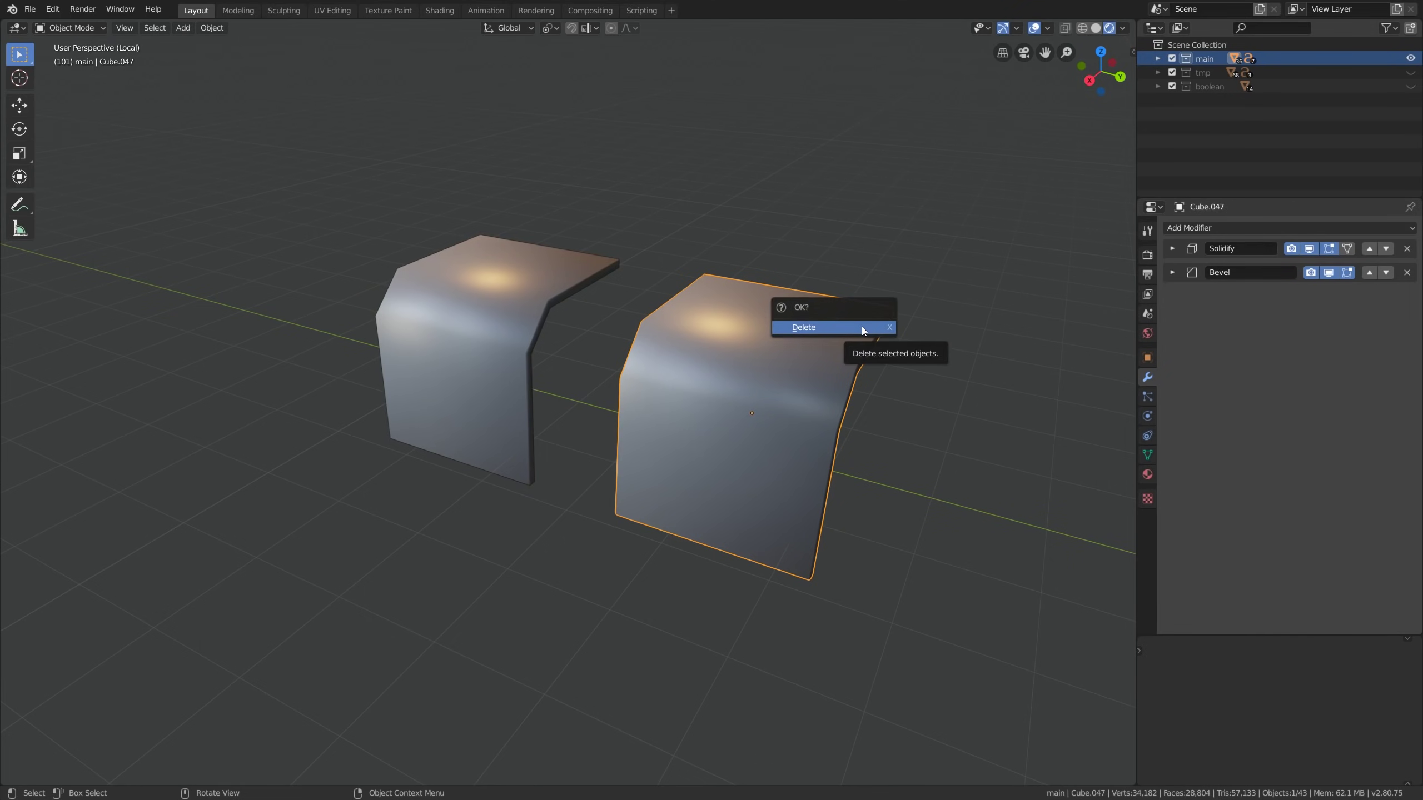
click(862, 330)
shift+middle_drag(428, 267, 596, 293)
click(596, 293)
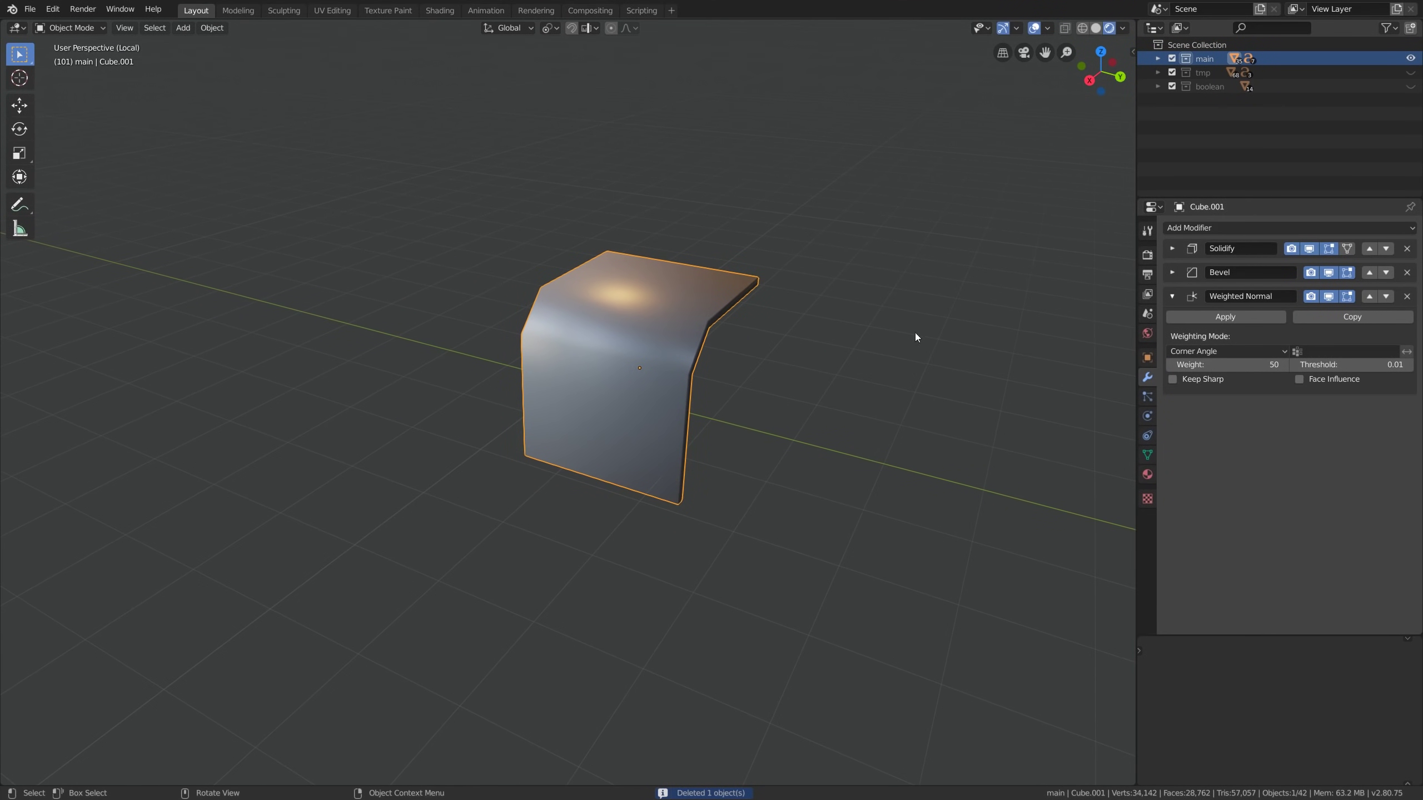
Try Face Area And Angle weighting with a weight of 100, and switch the weighting mode to Face Area
click(1216, 352)
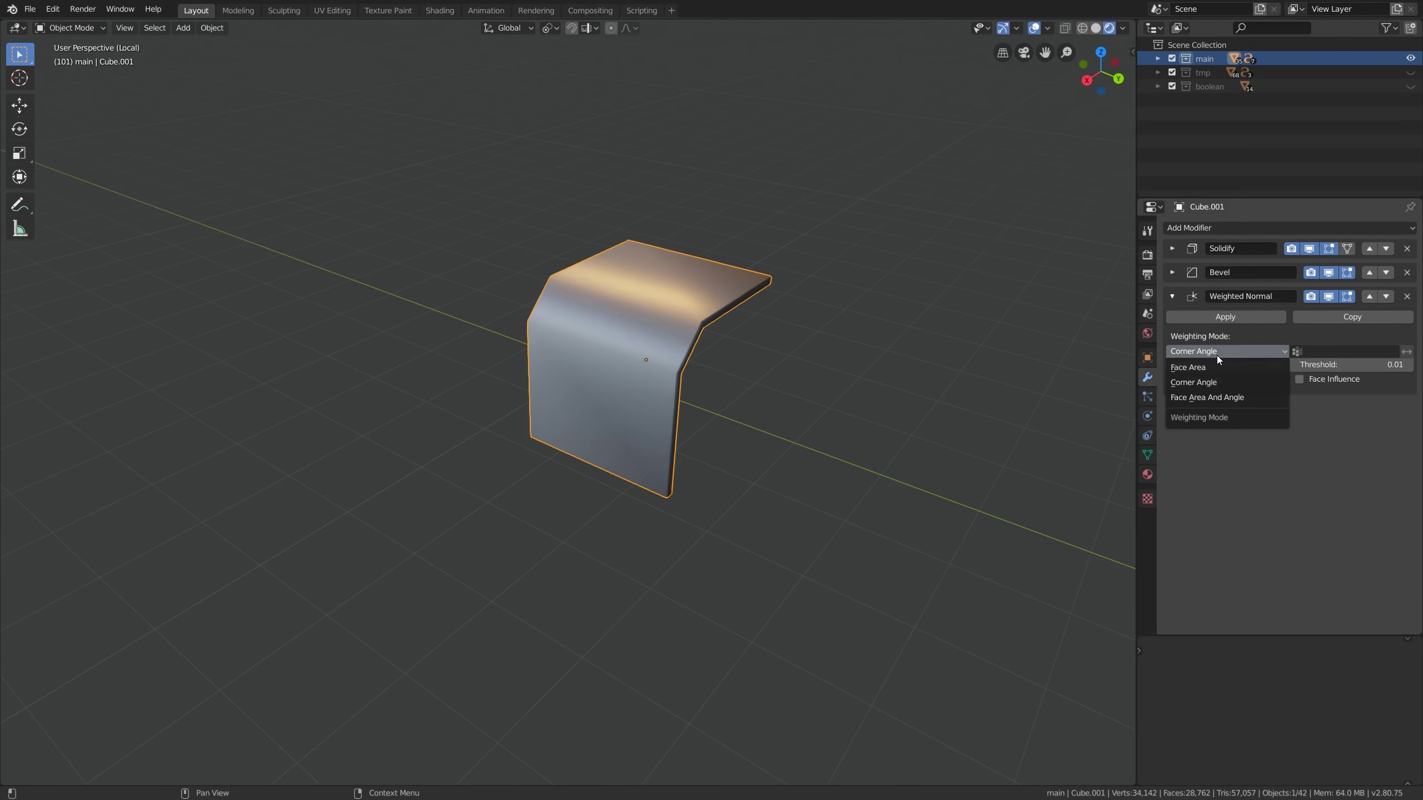
click(1259, 400)
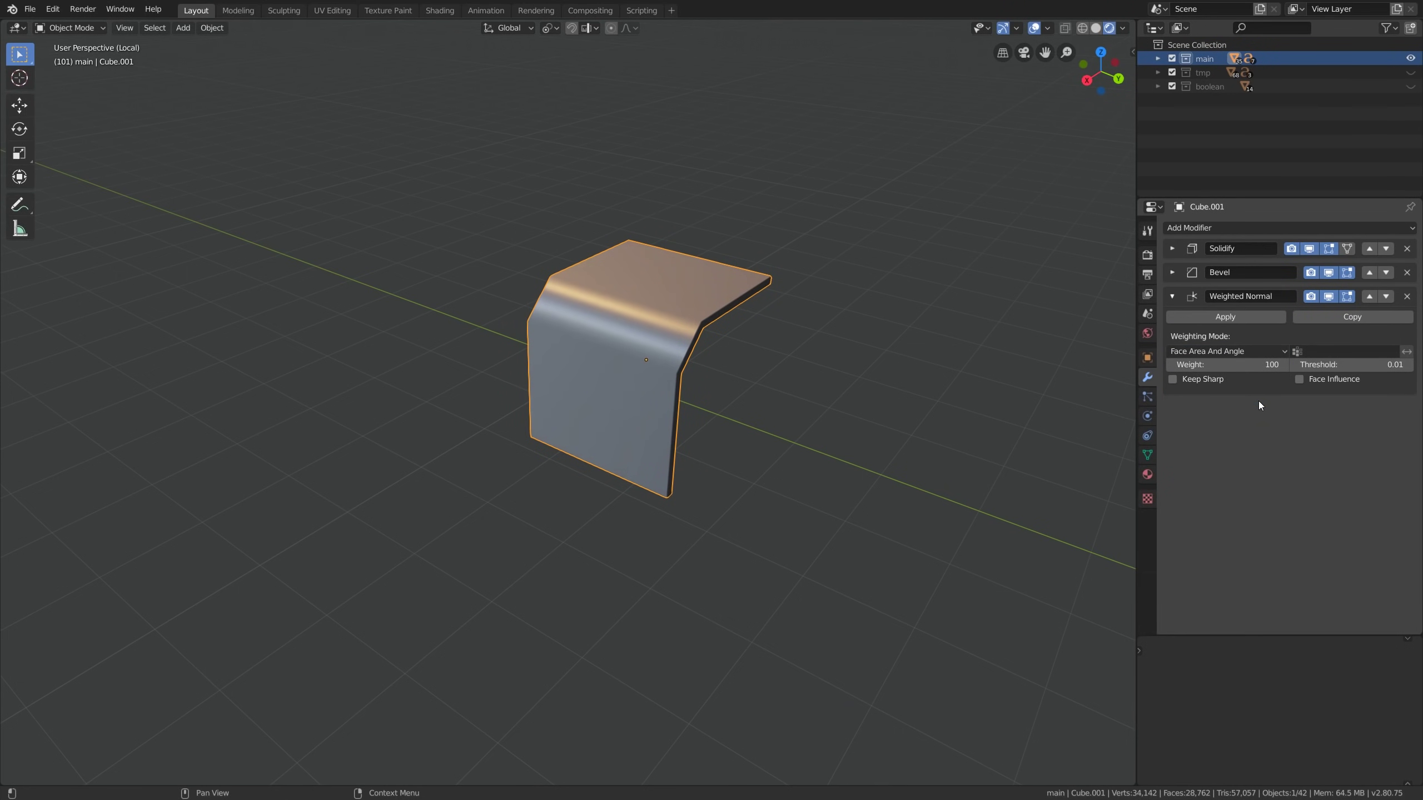
mouse_move(1205, 364)
mouse_down()
mouse_move(1158, 364)
mouse_move(1230, 368)
mouse_up()
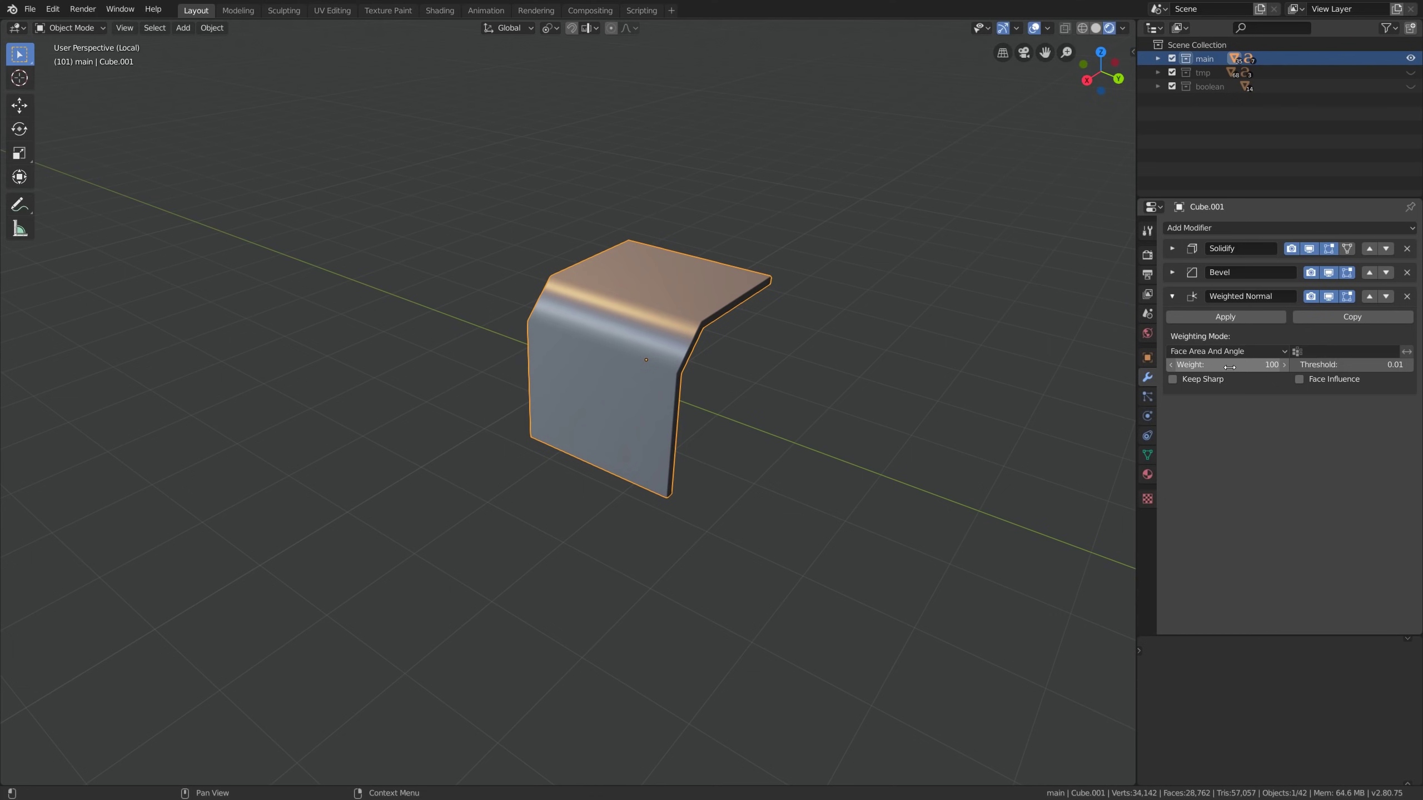
click(1199, 351)
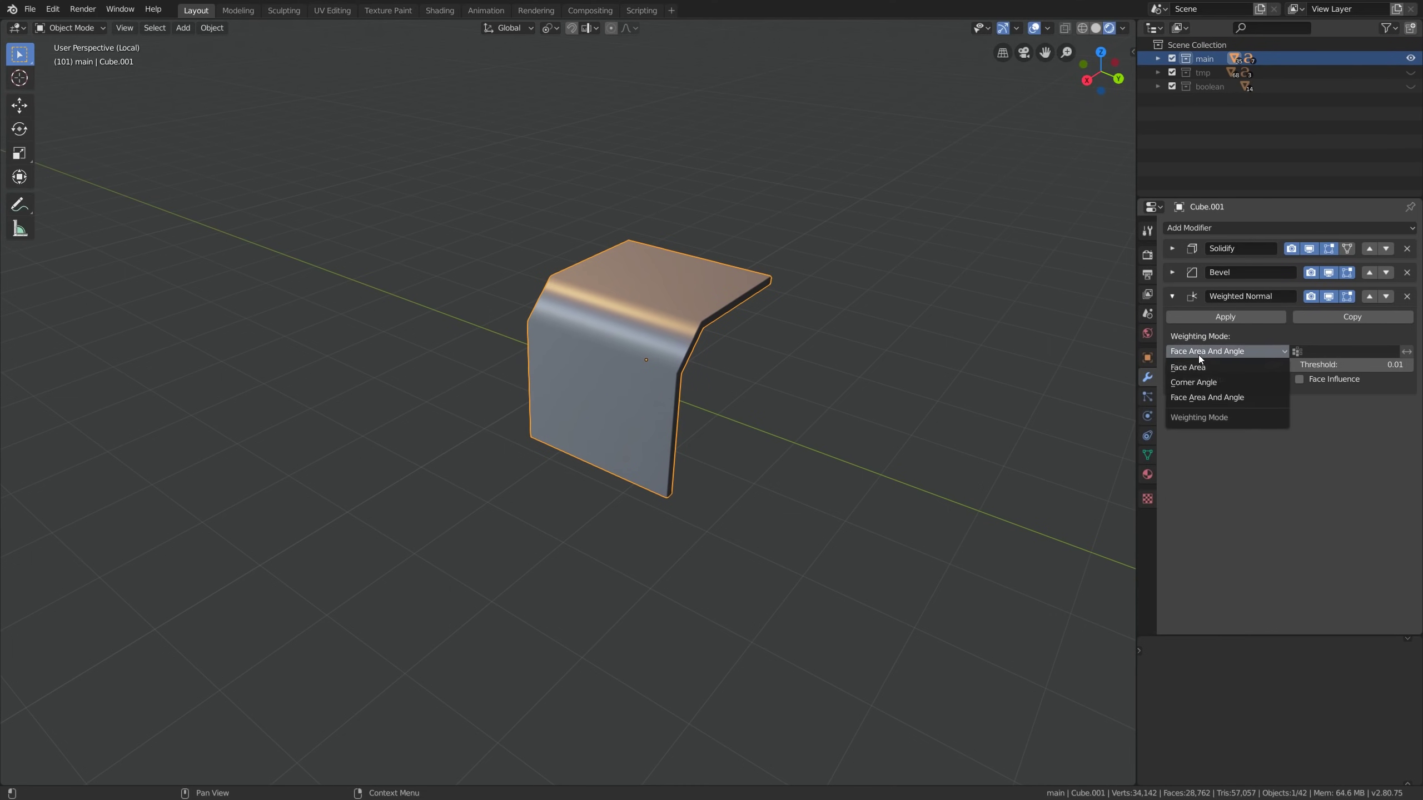
click(1224, 371)
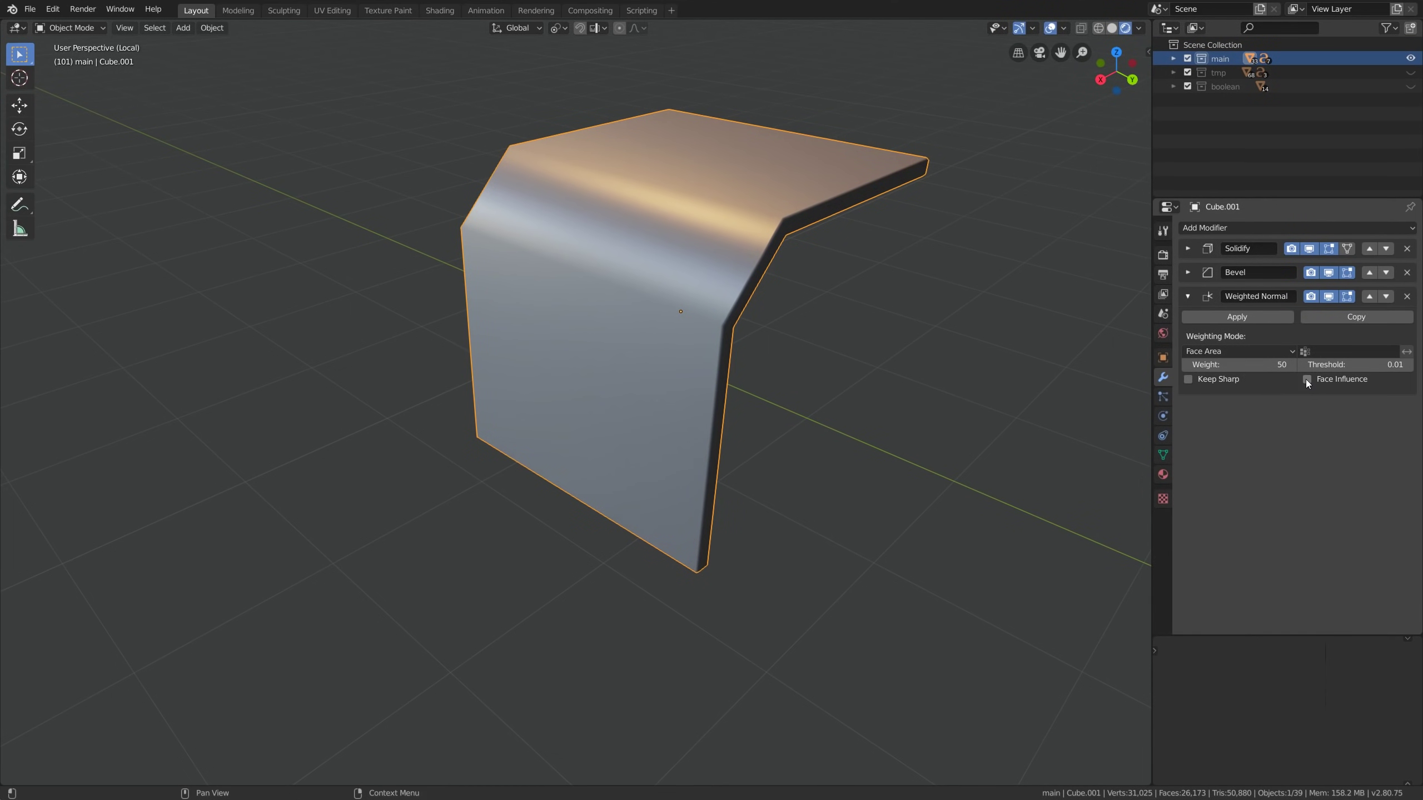
Enable Face Influence on the Weighted Normal modifier and set the sample's top face strength to Weak to compare the shading
click(1306, 380)
key(Tab)
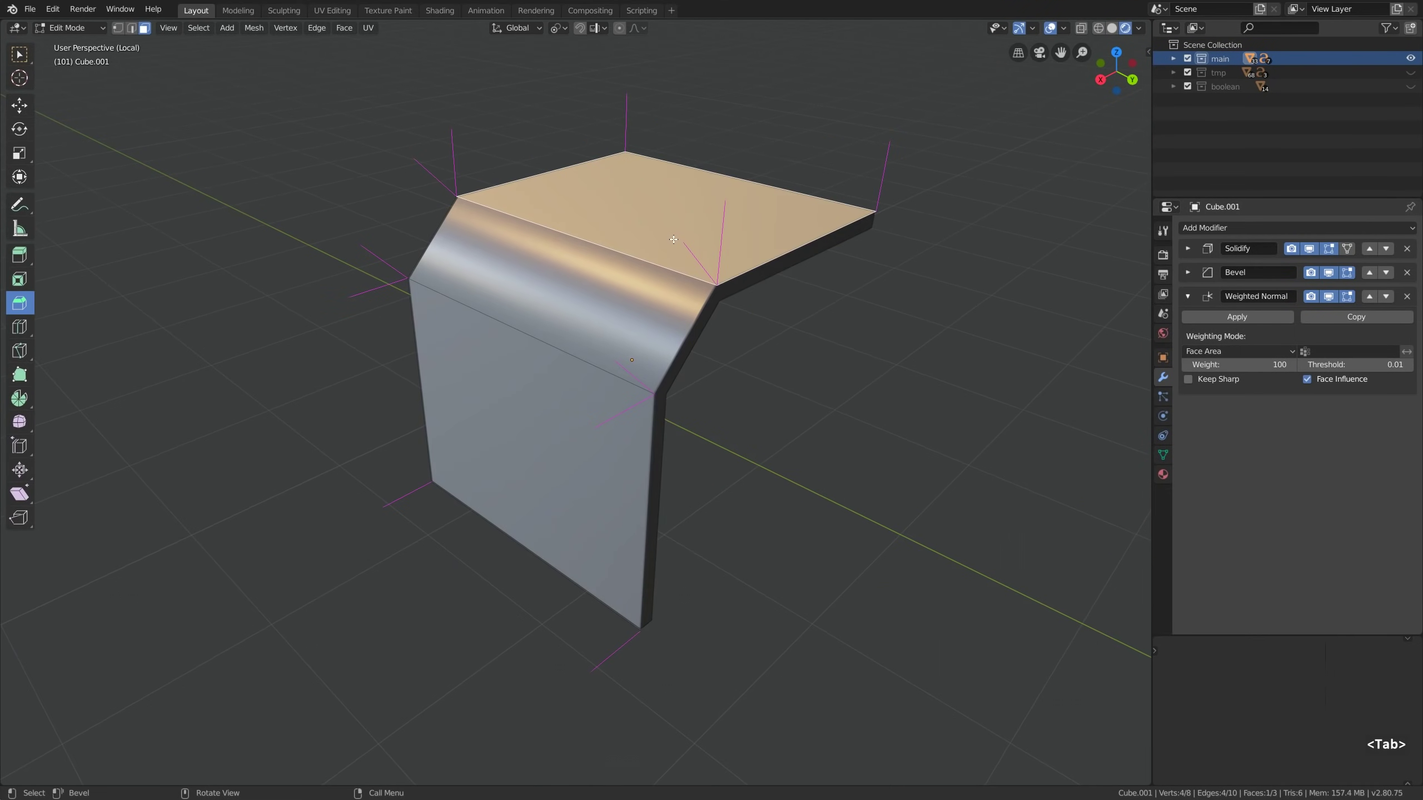
click(251, 28)
mouse_move(267, 217)
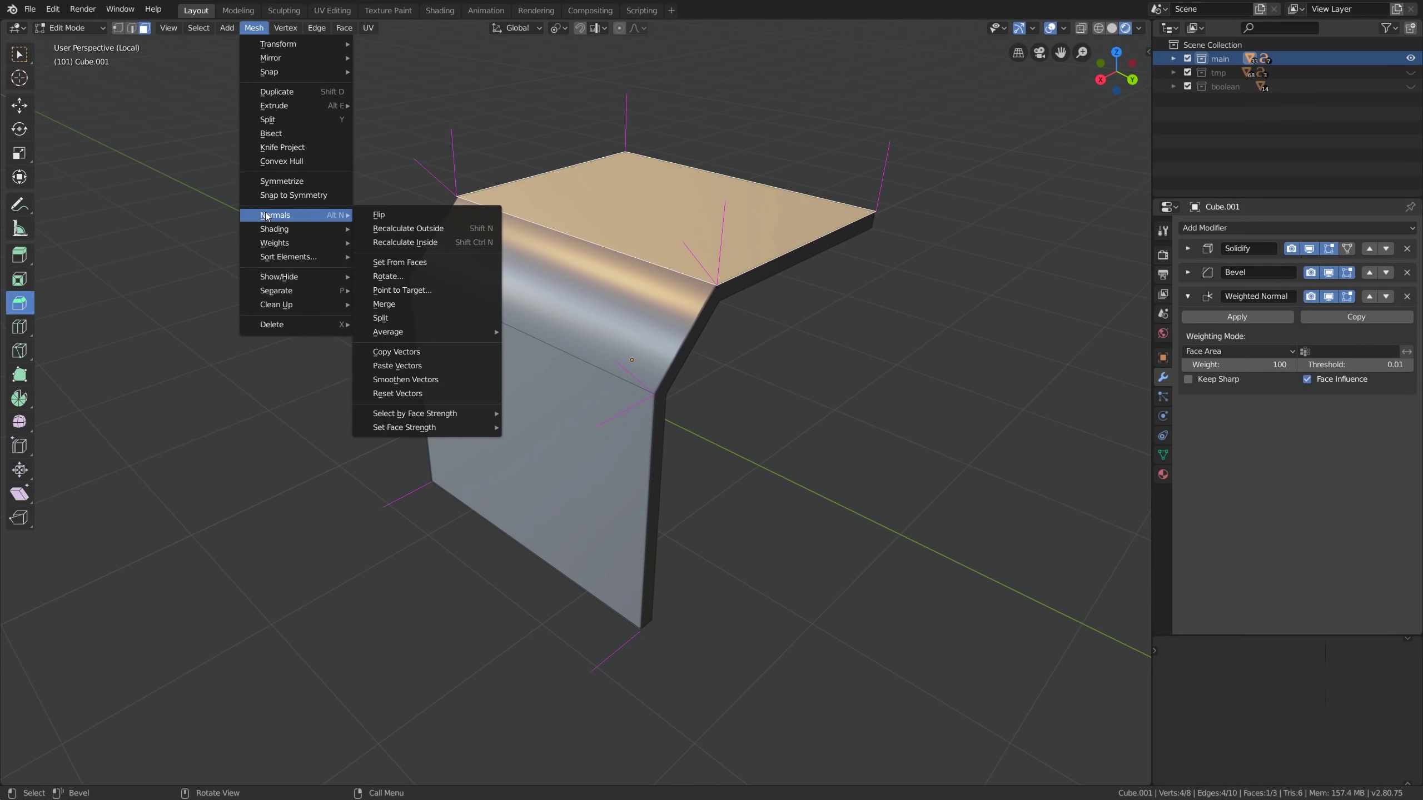
mouse_move(402, 426)
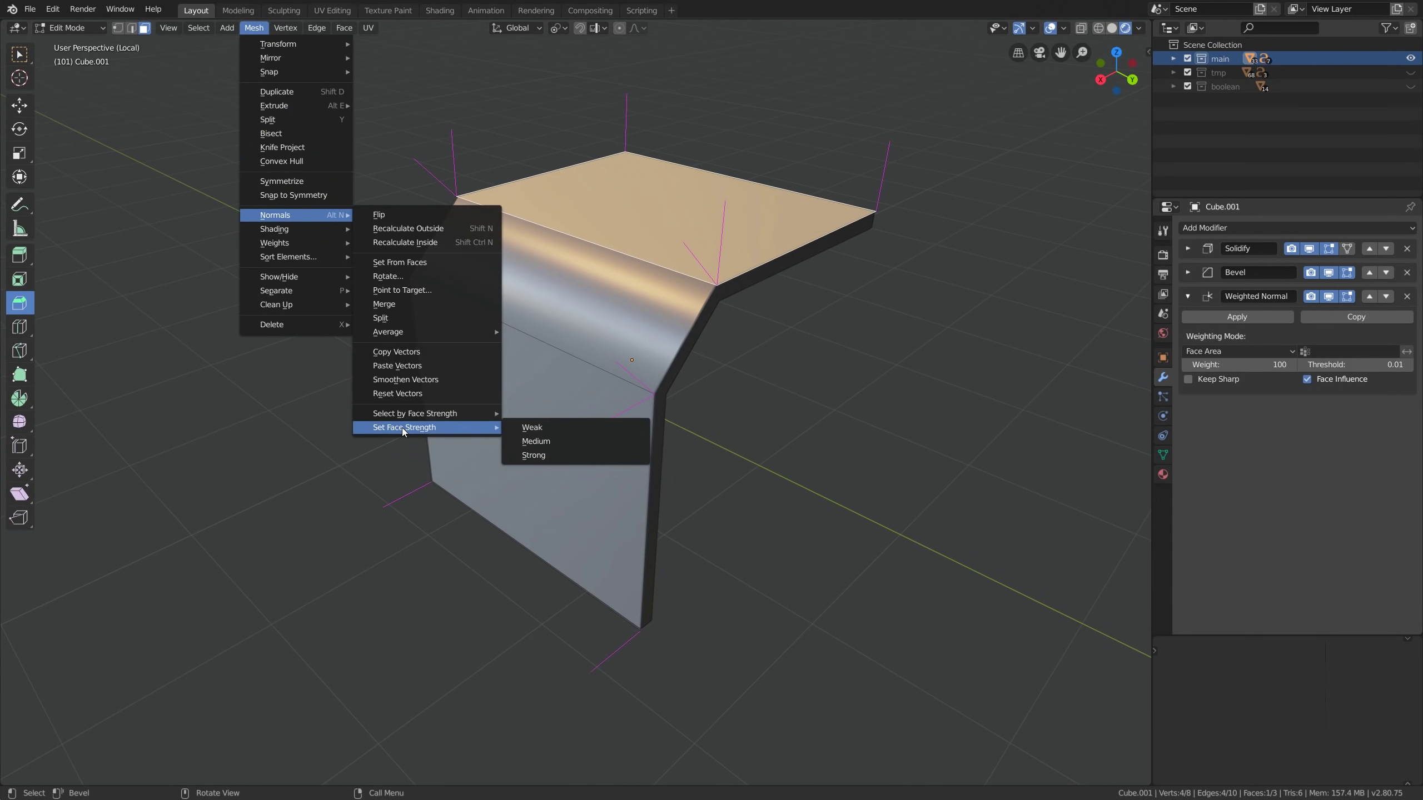
click(552, 429)
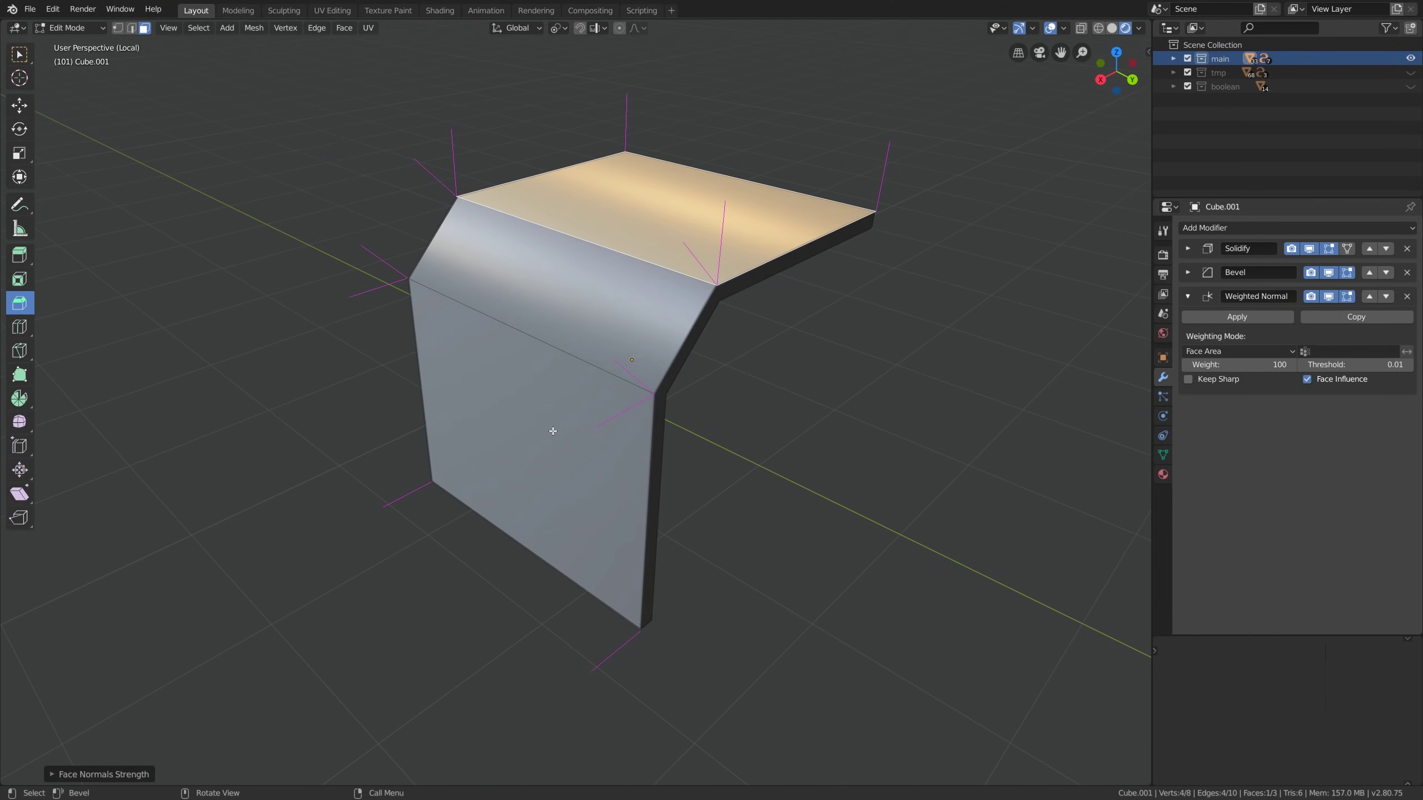
key(Tab)
middle_drag(565, 372, 627, 425)
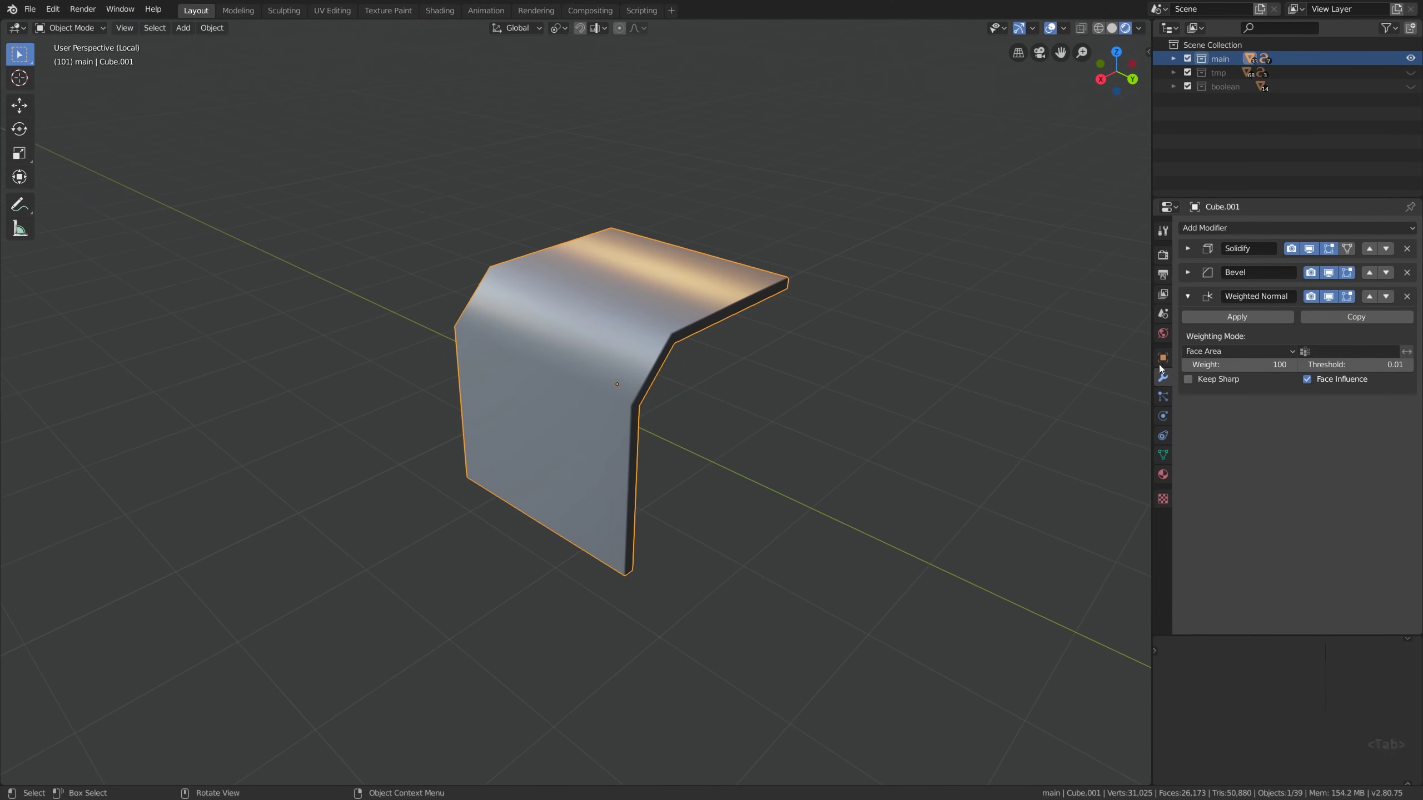
mouse_move(1241, 364)
mouse_down()
mouse_move(1207, 364)
mouse_move(1290, 371)
mouse_up()
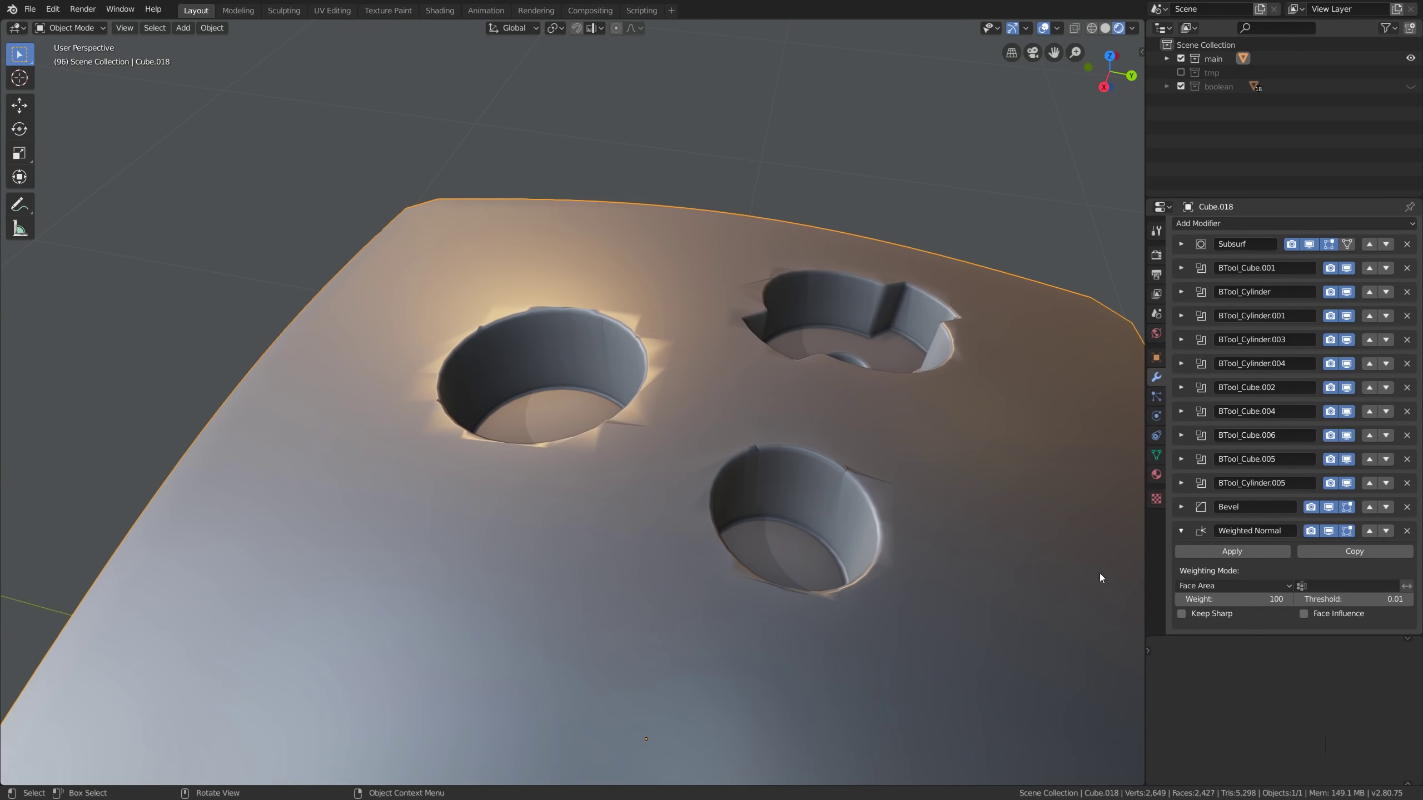
Enable Face Influence on the boolean-cut object's Weighted Normal modifier and set the Bevel's face strength mode to New
click(1304, 614)
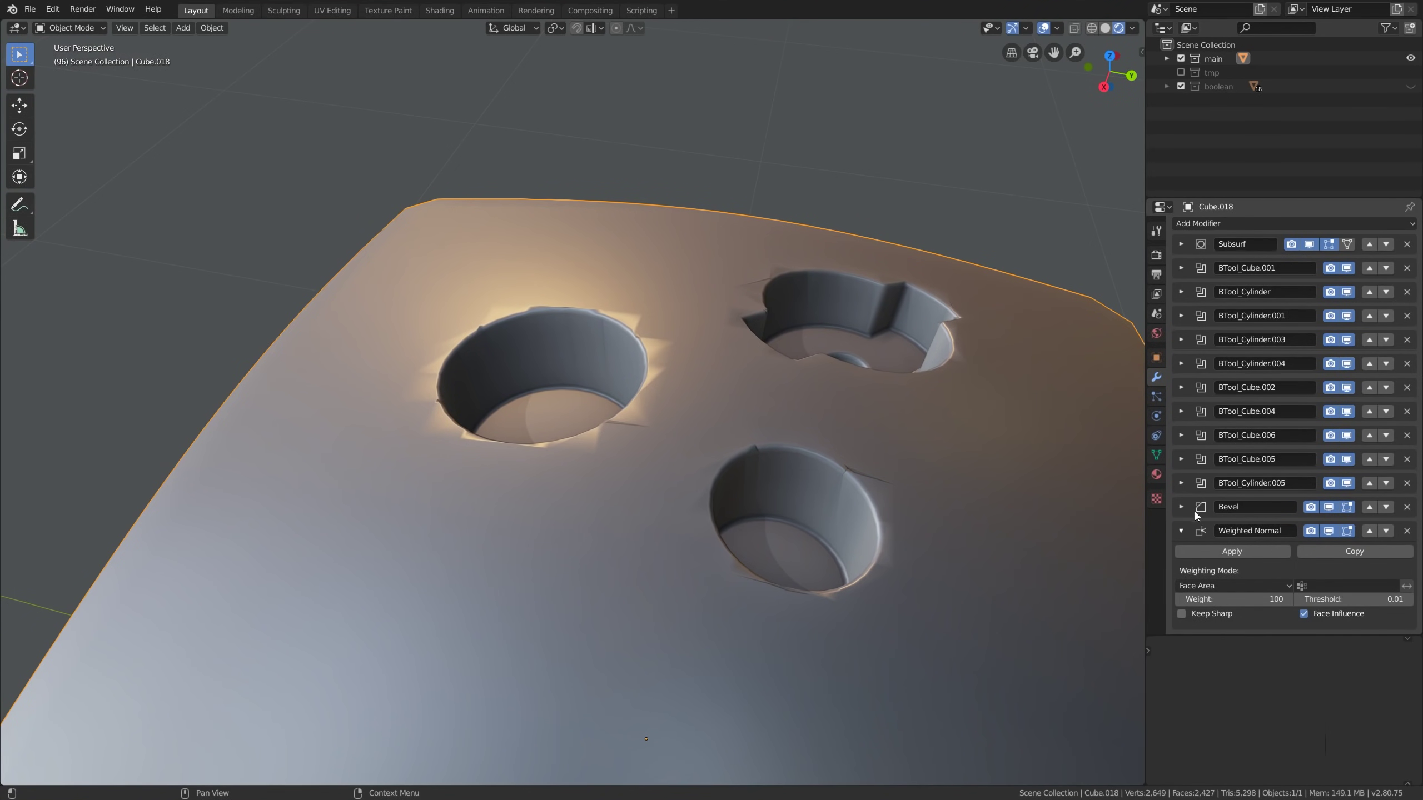
click(1181, 507)
scroll(1185, 510, down, 3)
scroll(1187, 514, down, 2)
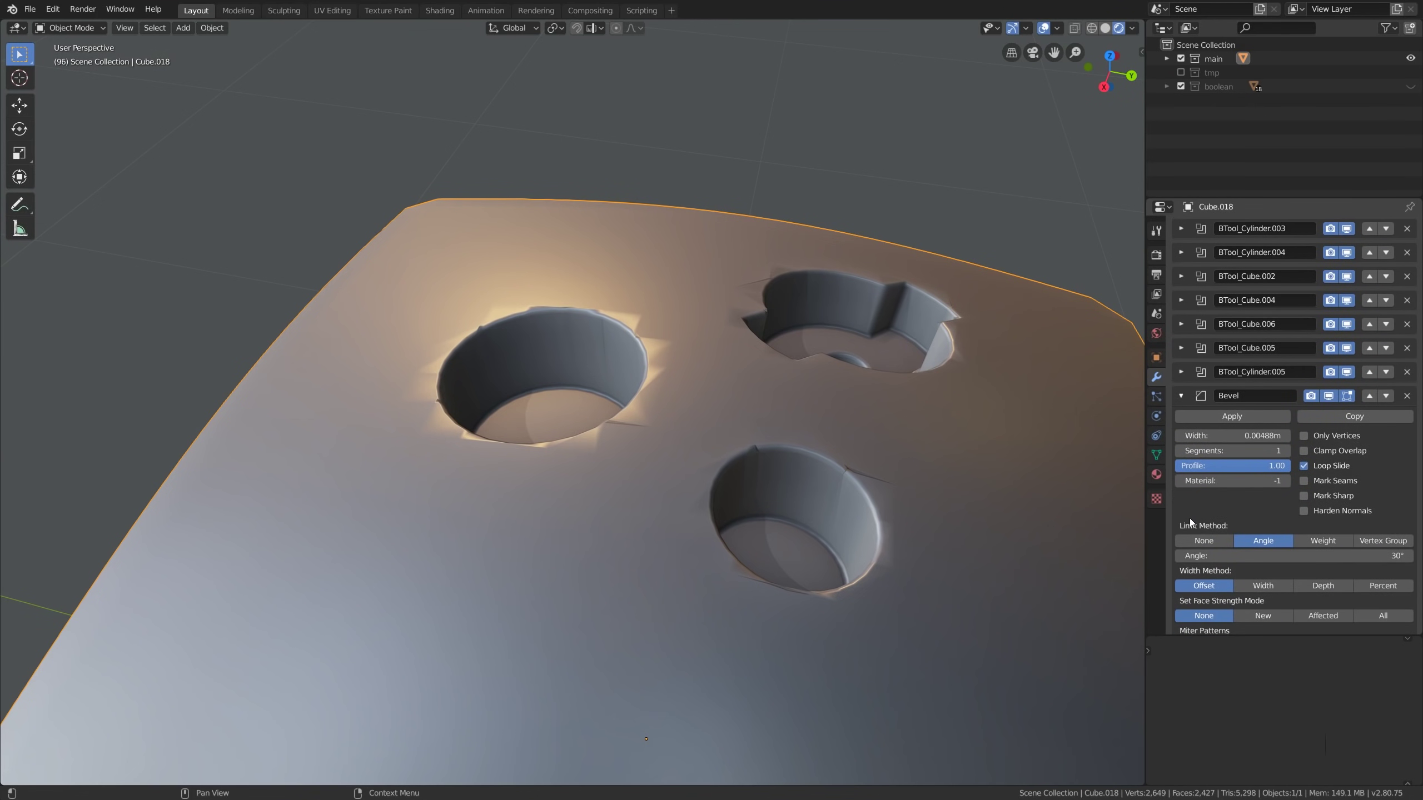
scroll(1210, 576, down, 2)
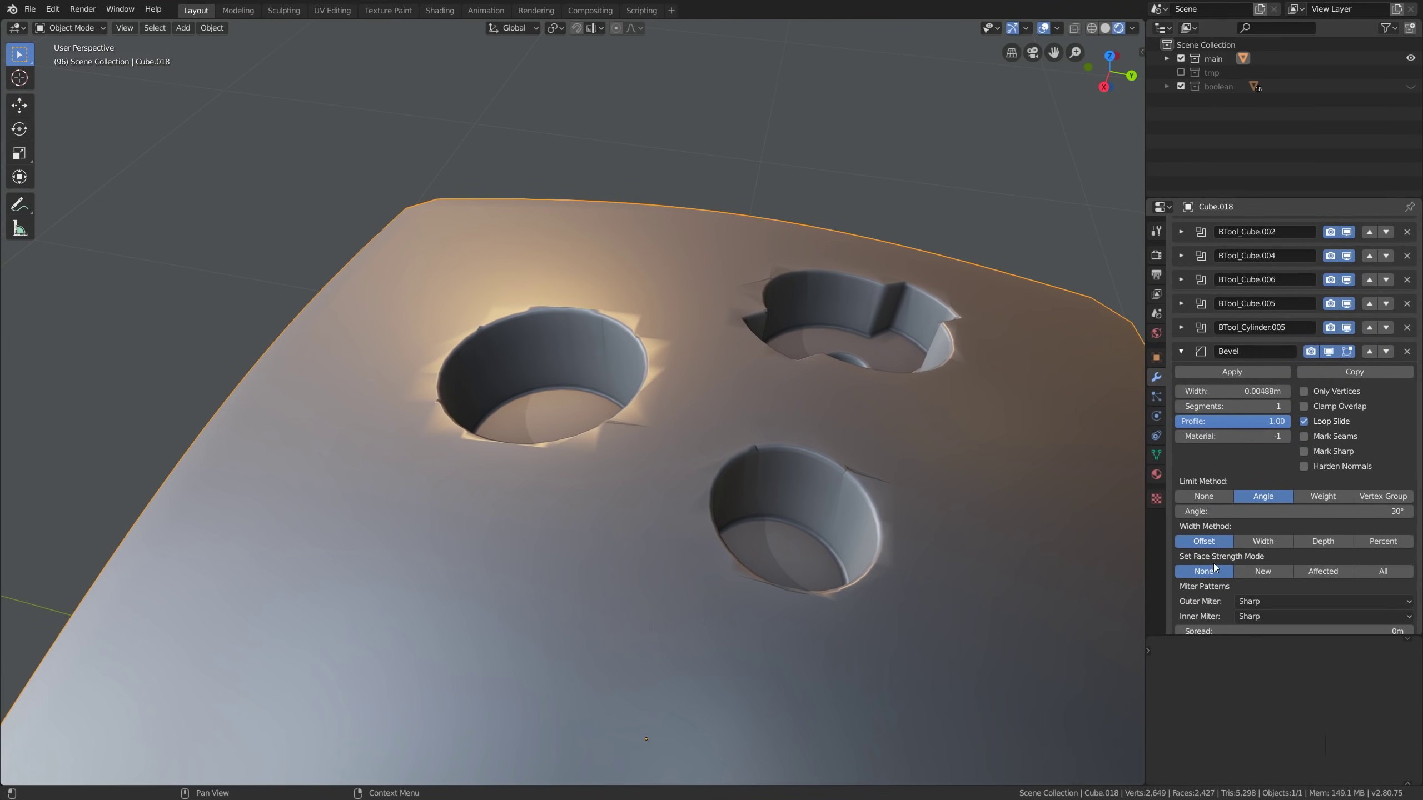
click(1256, 574)
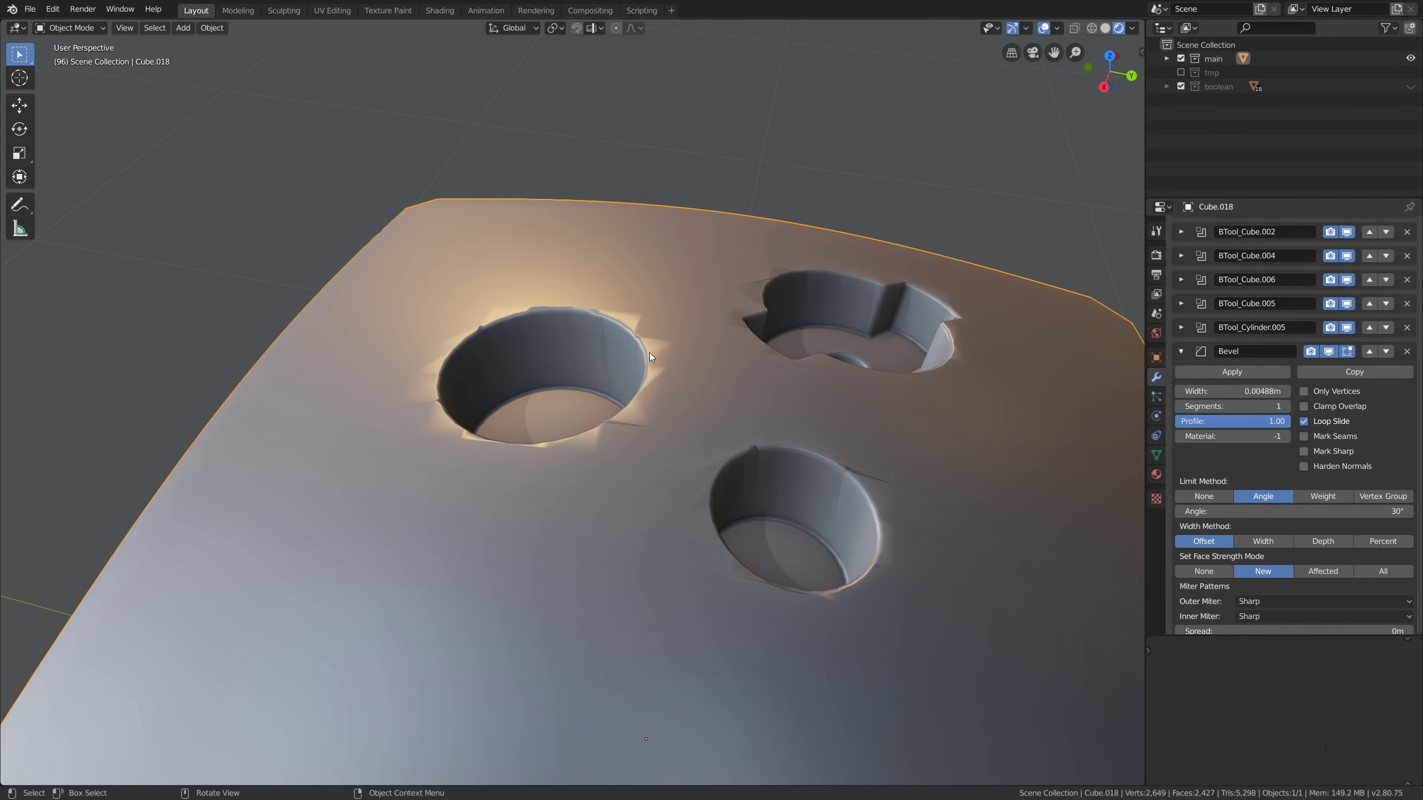
Set the Bevel's face strength mode to Affected and examine the shading around the holes with and without wireframe
click(1314, 577)
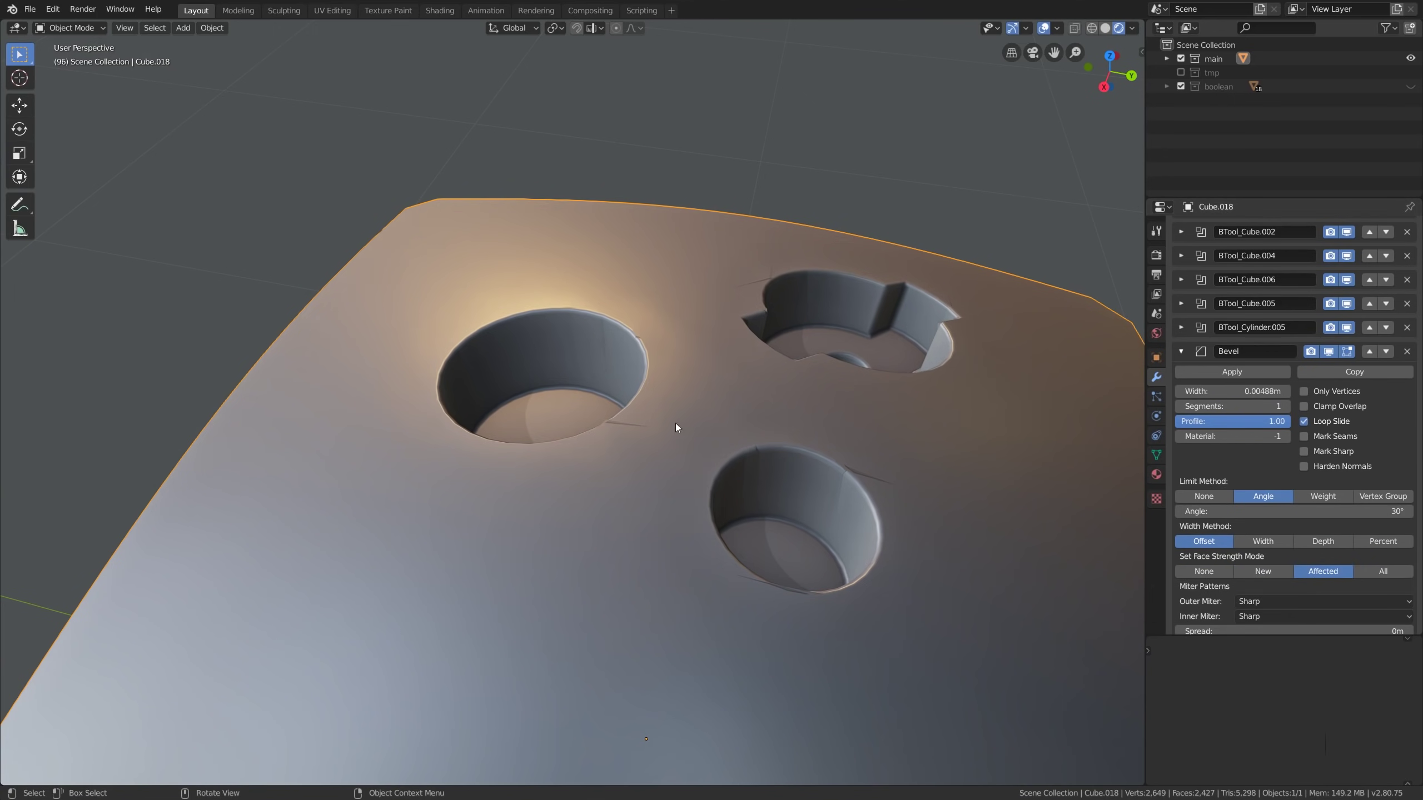
key(semicolon)
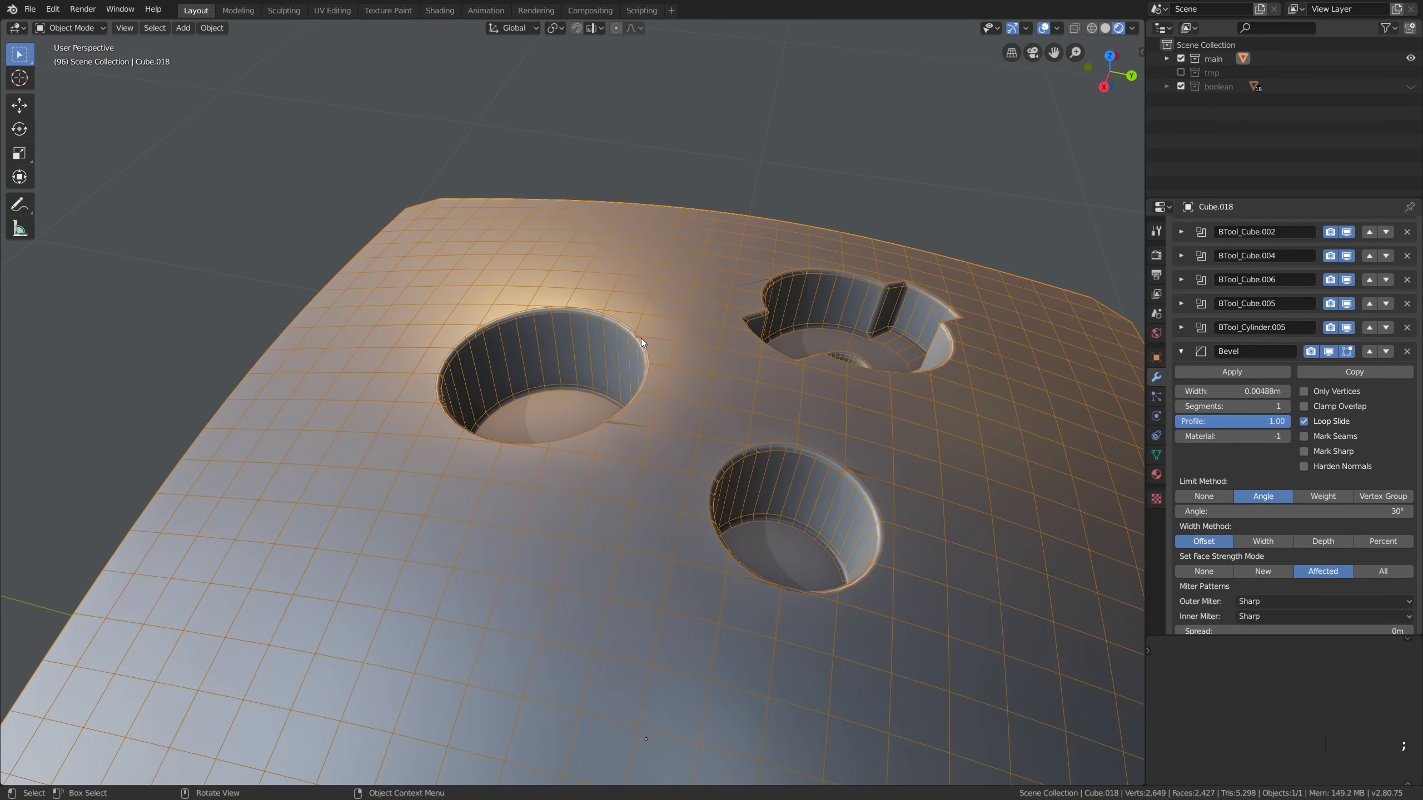
key(semicolon)
scroll(838, 428, down, 4)
middle_drag(841, 435, 851, 445)
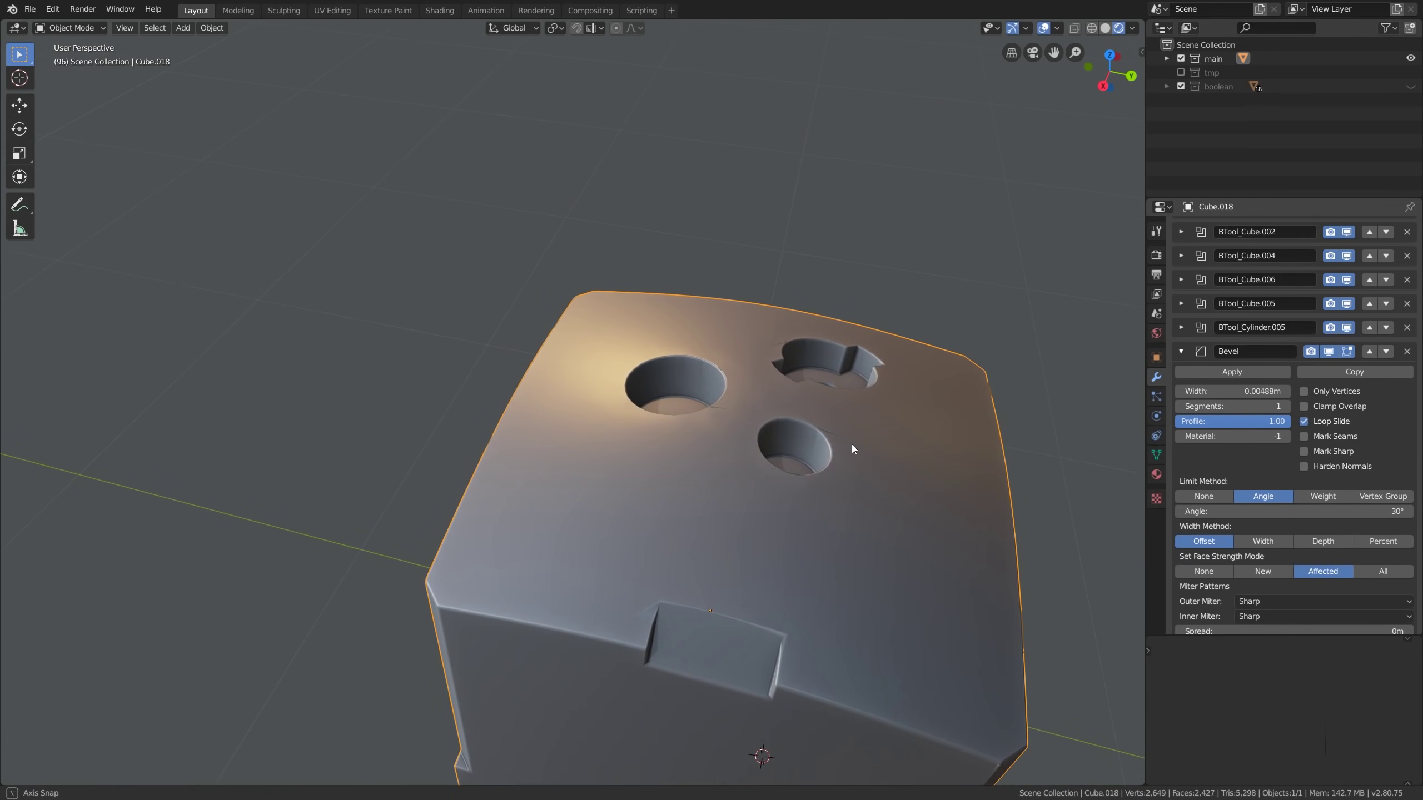
Alternate the Bevel's face strength mode between All and Affected to compare the shading, ending with All
click(1366, 576)
click(1332, 574)
key(ctrl+z)
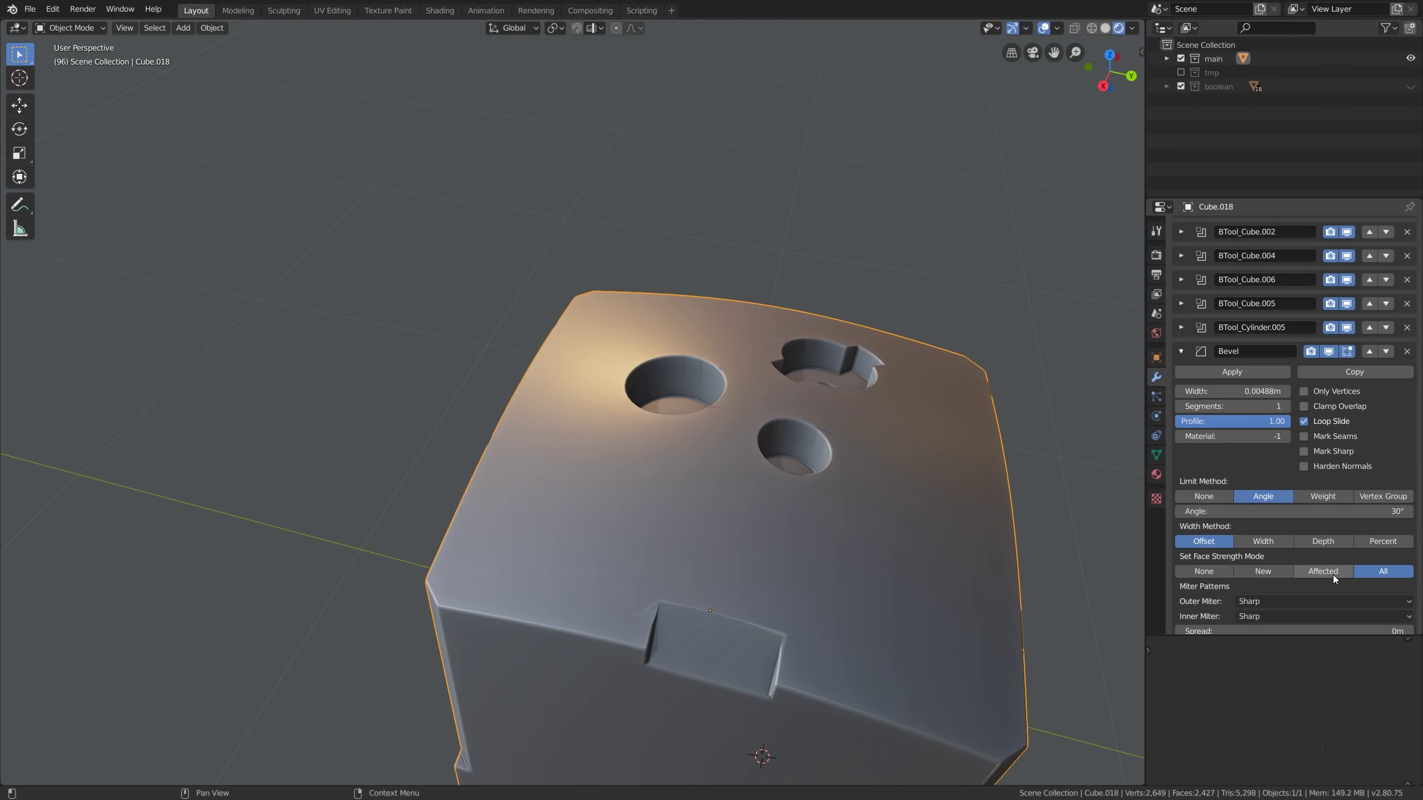
click(1332, 576)
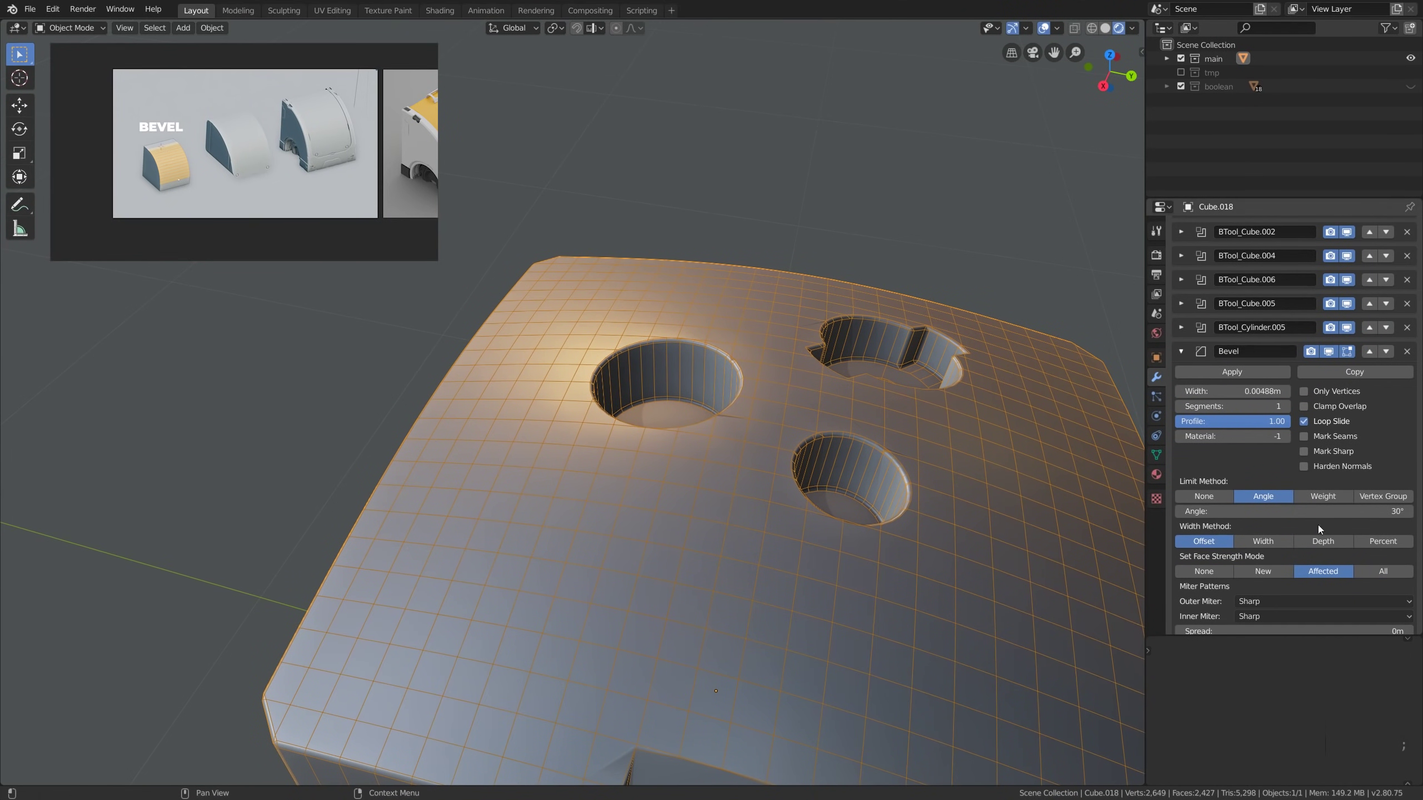
click(1383, 571)
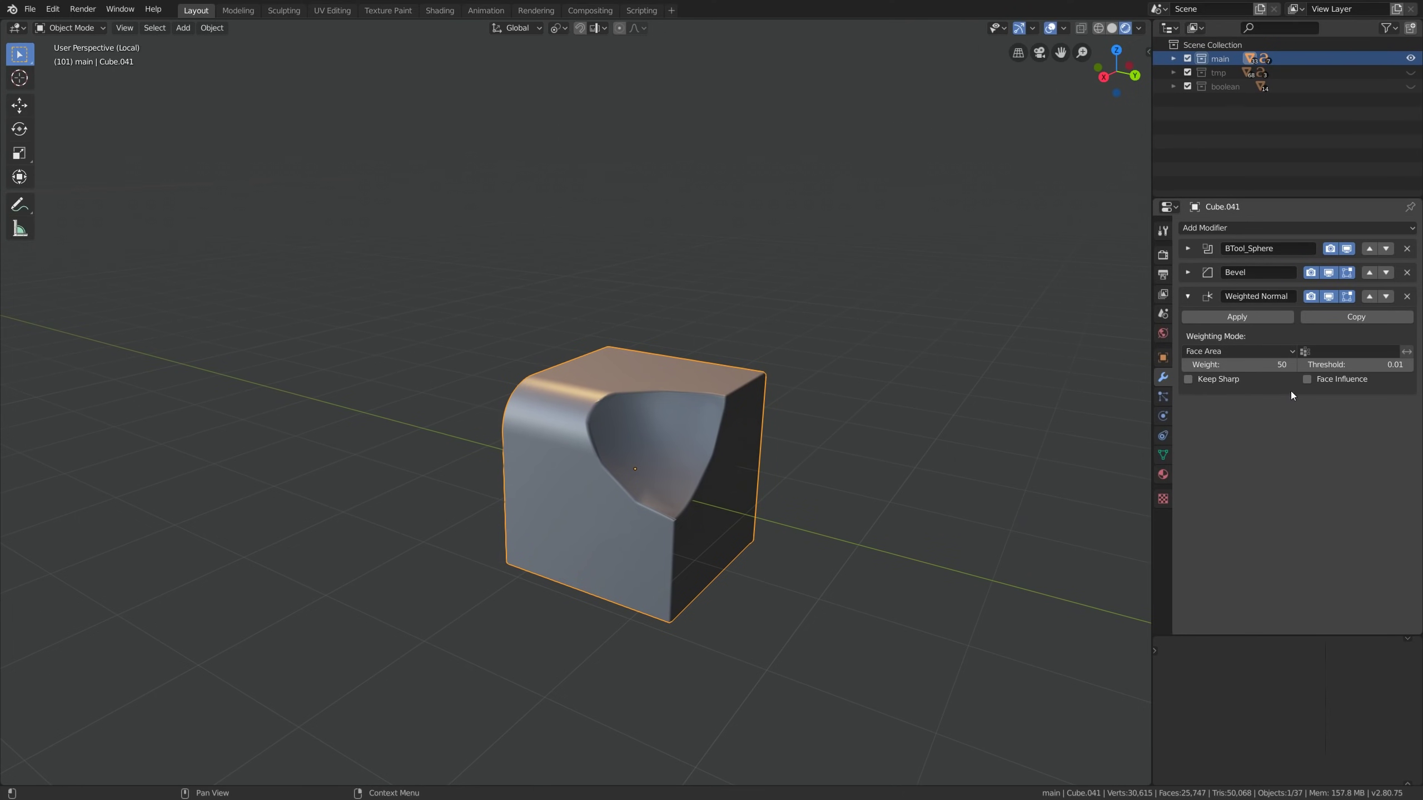
Set the Weighted Normal weight to 100 on the cube with the spherical cut
mouse_move(1244, 365)
mouse_down()
mouse_move(1188, 365)
mouse_move(1283, 365)
mouse_move(1262, 370)
mouse_up()
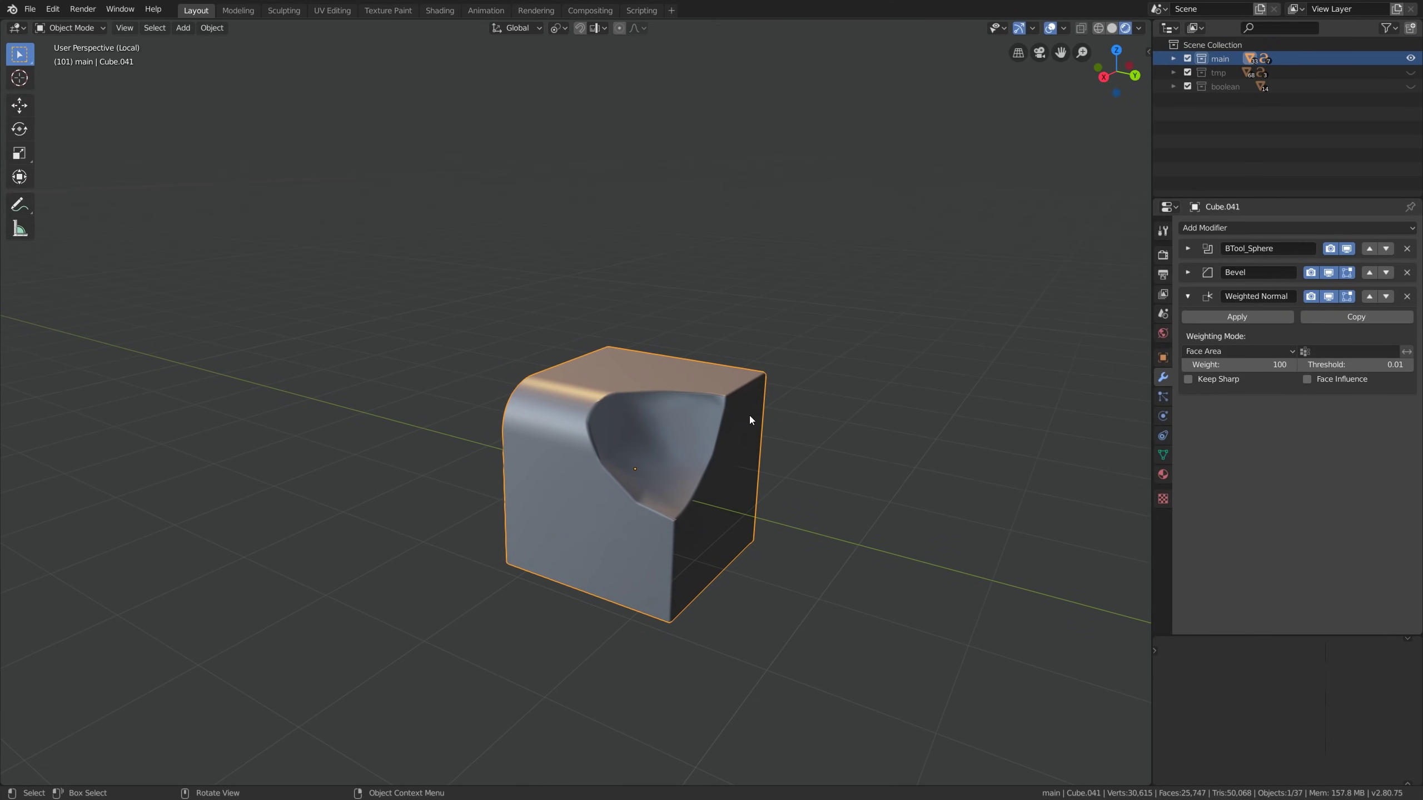
middle_drag(750, 416, 649, 483)
scroll(672, 401, up, 2)
Deselect the cube, inspect the cut's topology in wireframe, and raise the Weighted Normal threshold to 0.27
key(alt+a)
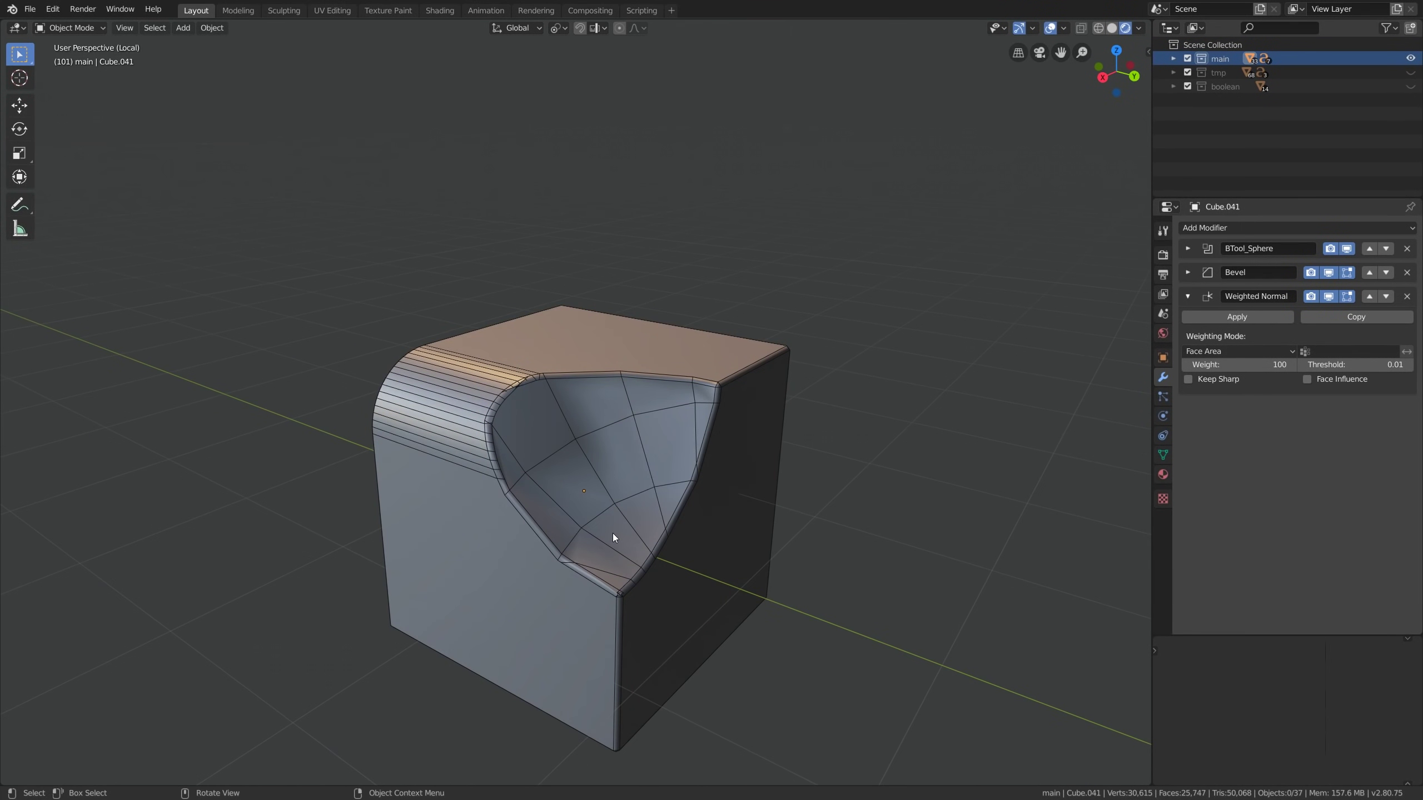
middle_drag(631, 393, 555, 444)
key(semicolon)
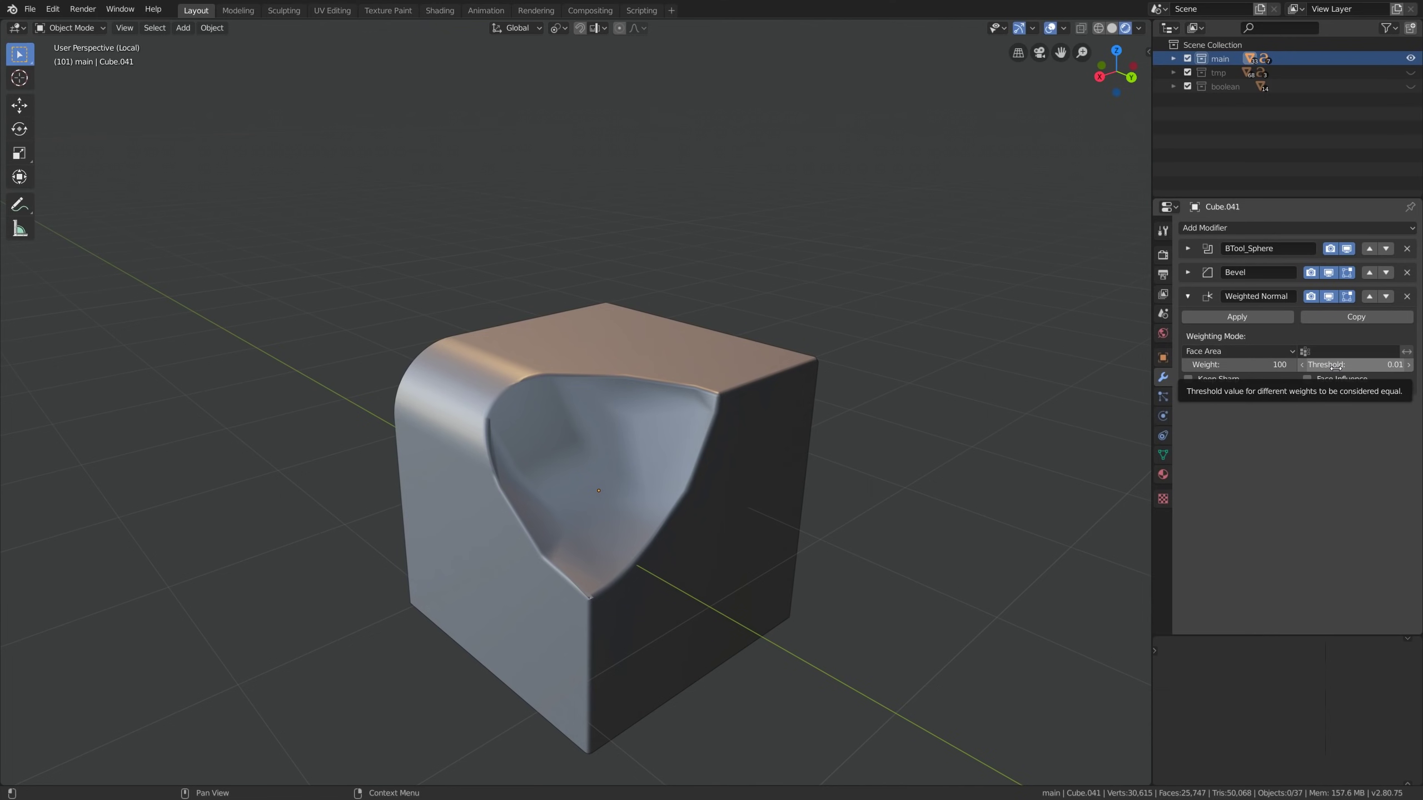
drag(1356, 364, 1390, 364)
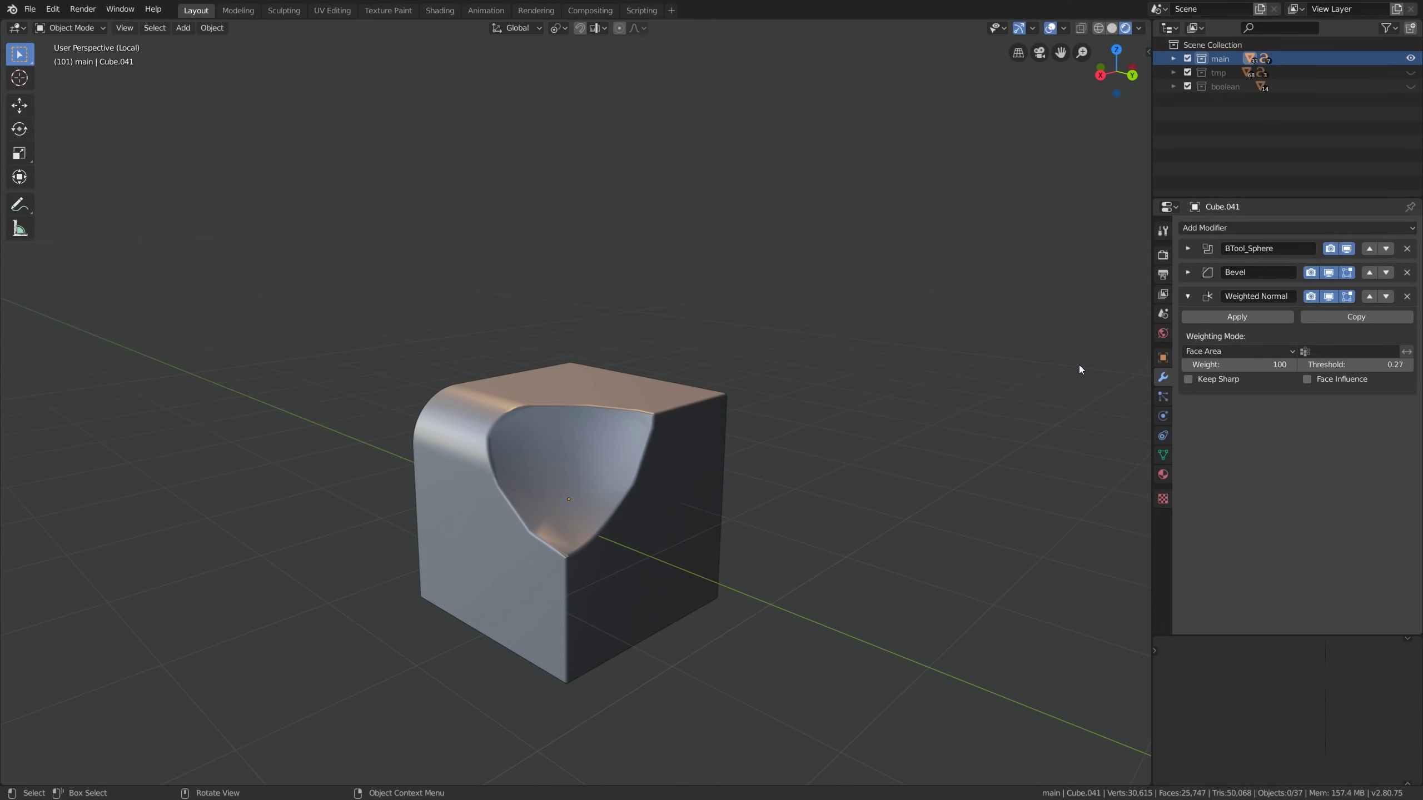
Turn off the Weighted Normal modifier in the viewport and enable Harden Normals on the Bevel modifier
click(1326, 298)
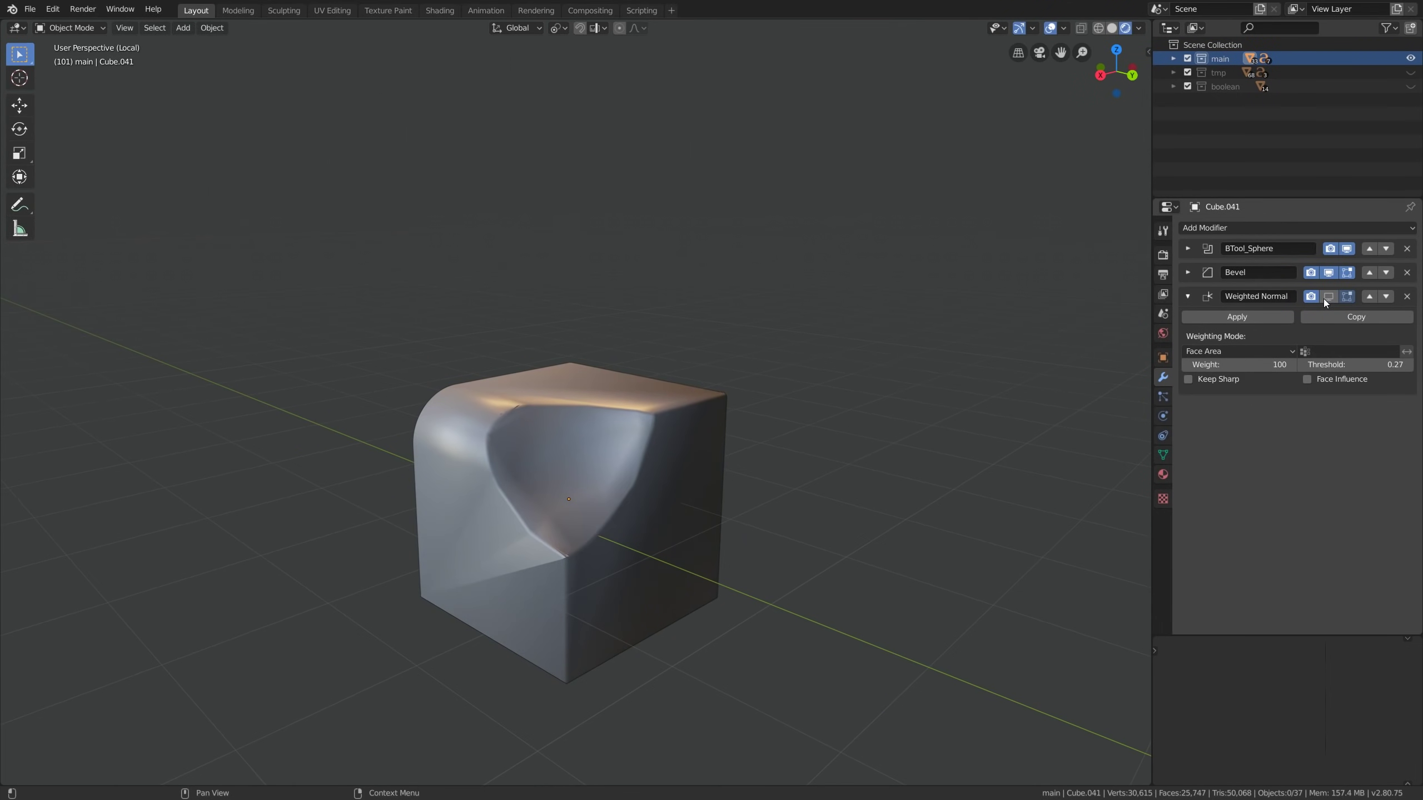
click(1188, 296)
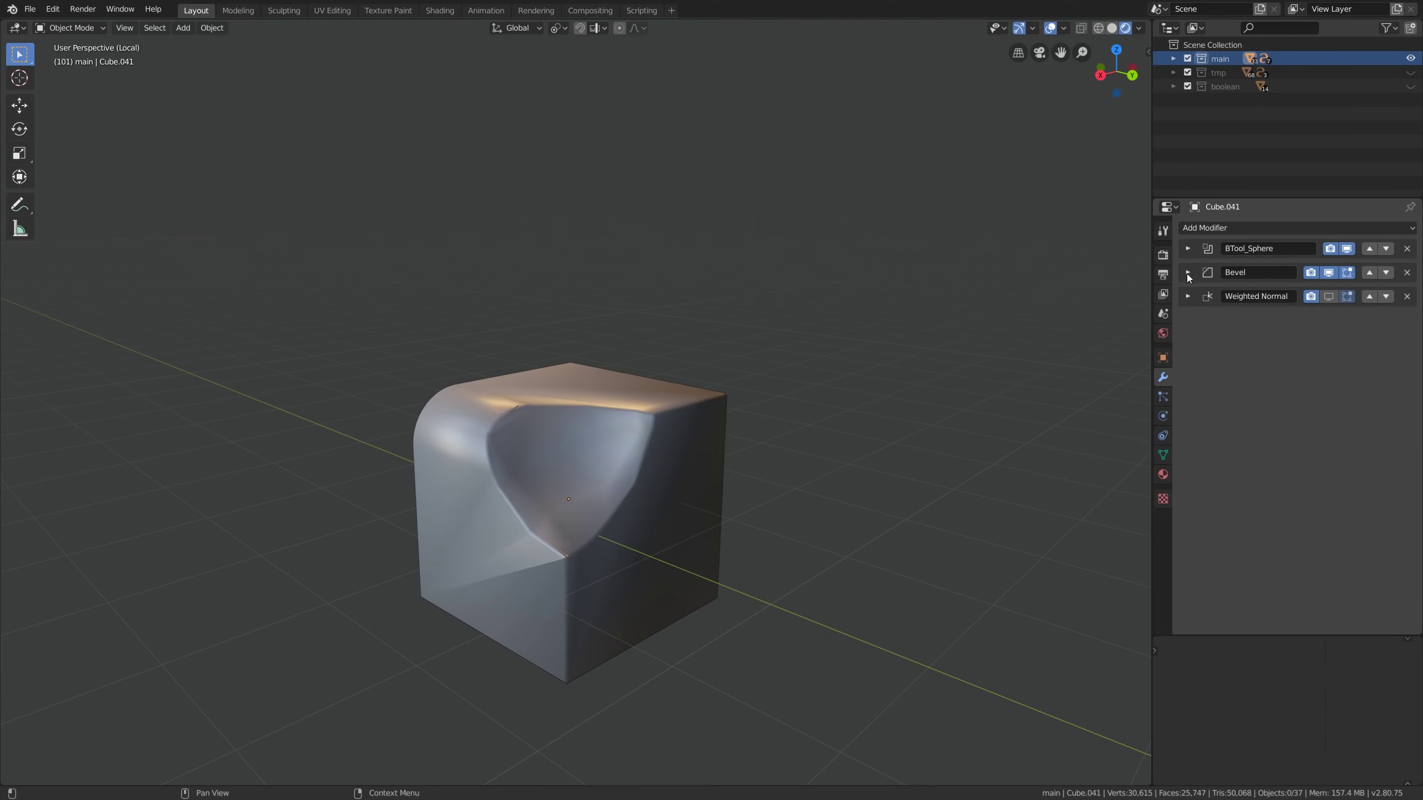
click(1188, 273)
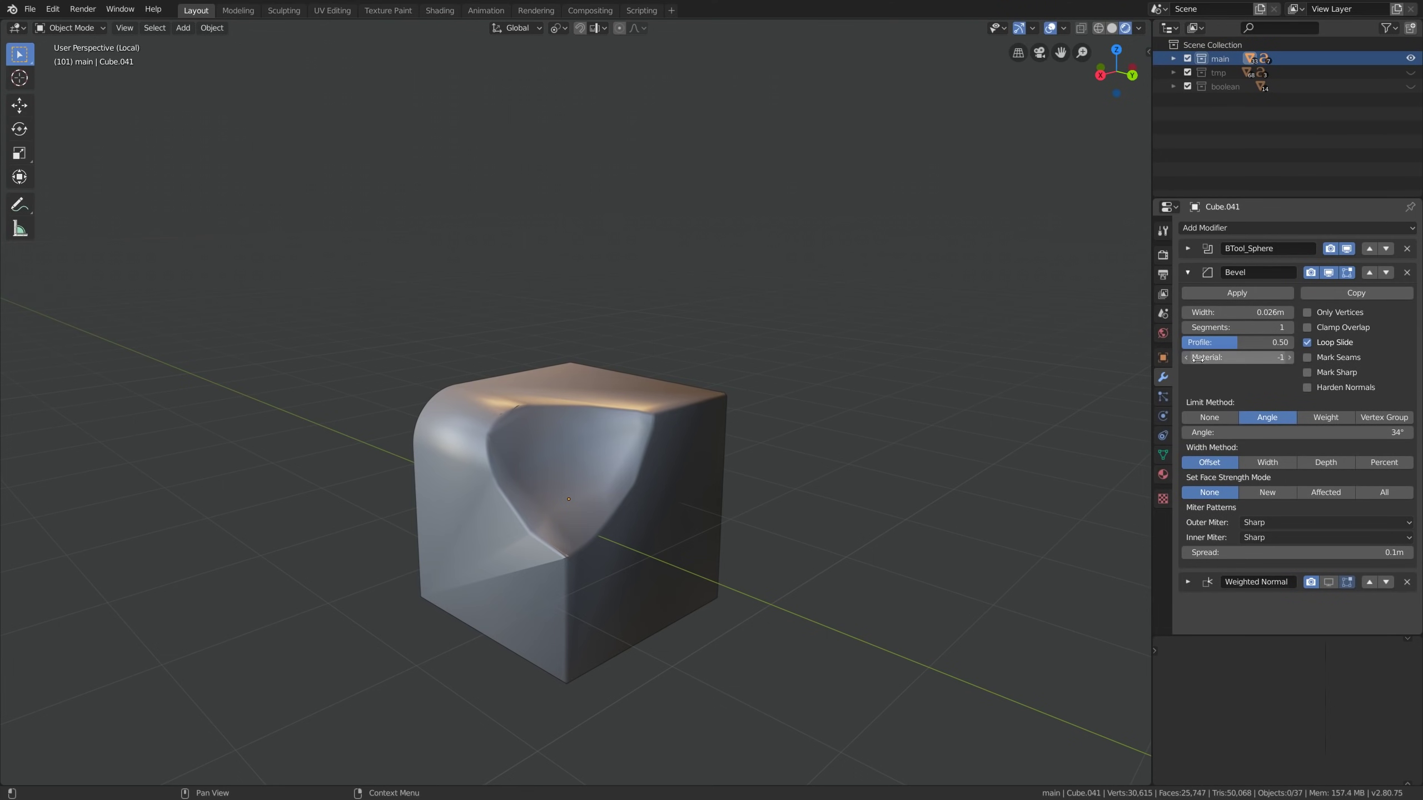
click(1307, 388)
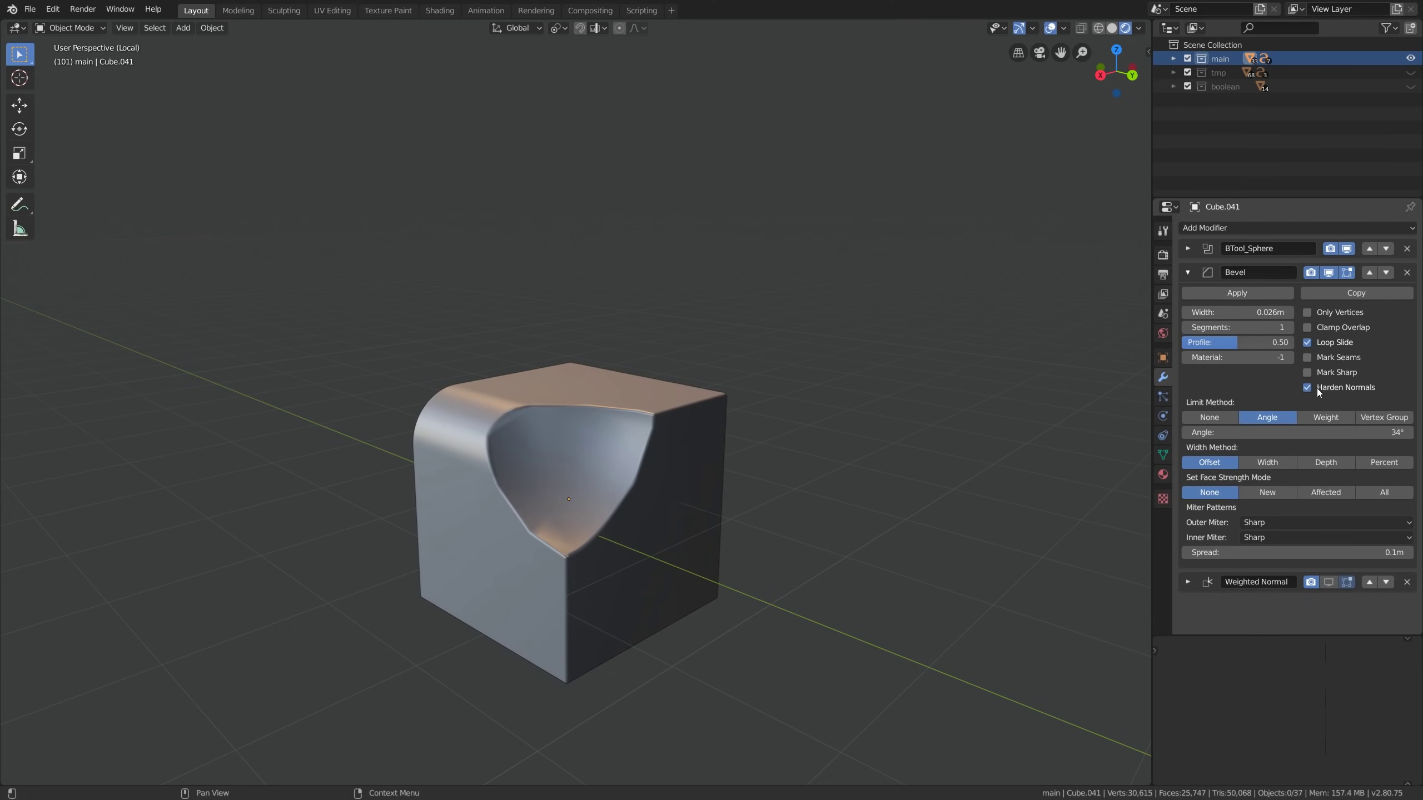
Inspect the topology of the cube with the spherical cut using the wireframe overlay
mouse_move(709, 464)
middle_down()
mouse_move(673, 464)
mouse_move(698, 460)
middle_up()
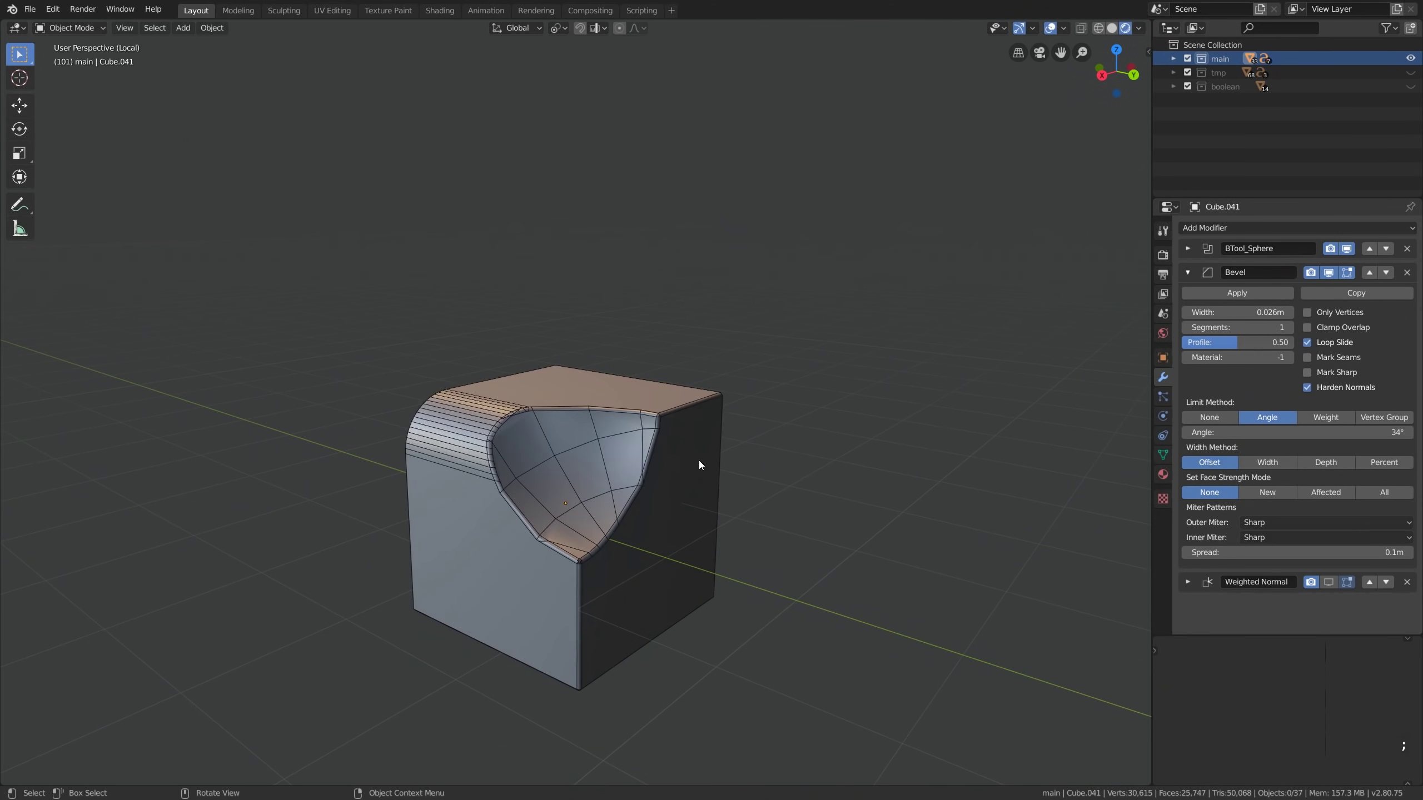
key(semicolon)
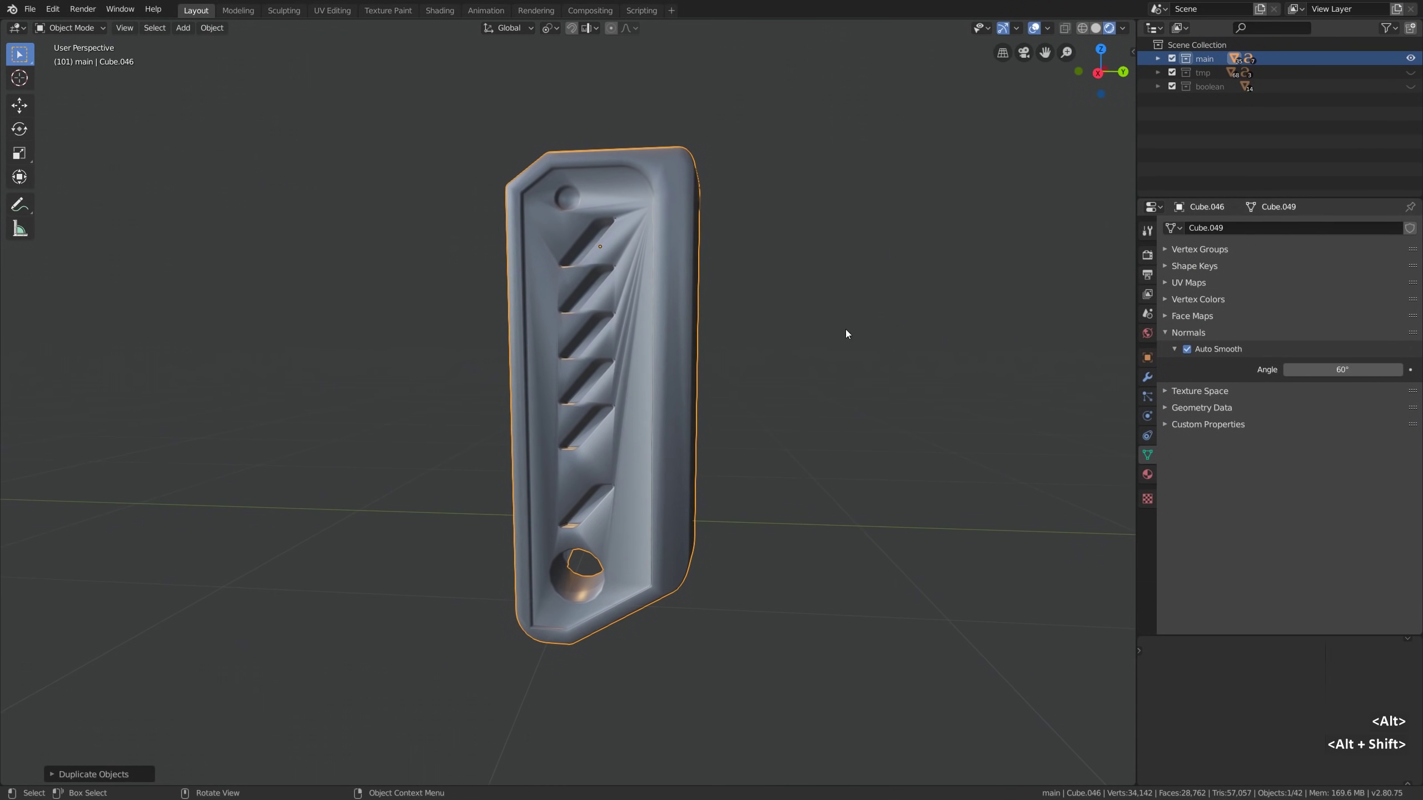
Try Harden Normals on the slotted panel's Bevel modifier, inspect the slot corners in wireframe, and turn the option off again
click(1140, 376)
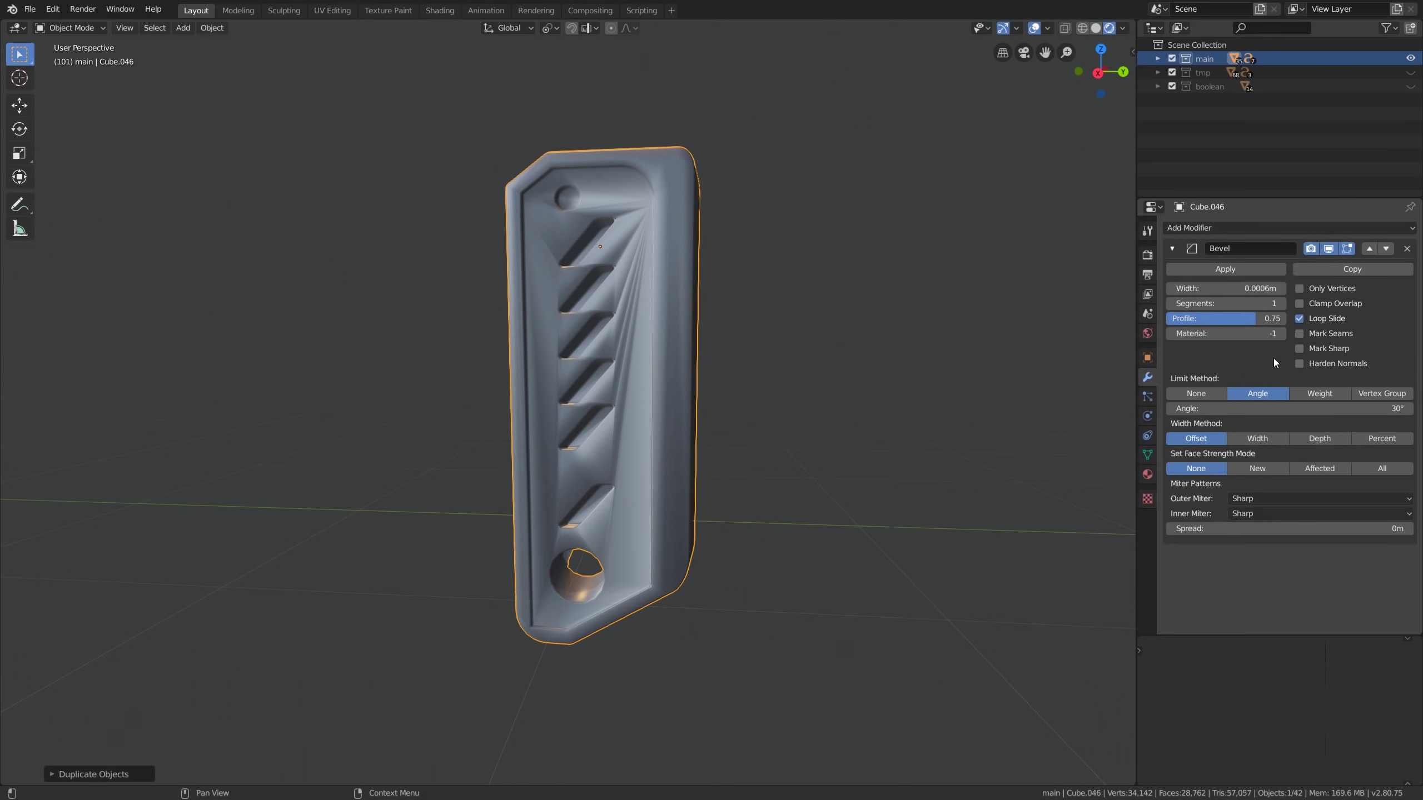
click(1299, 363)
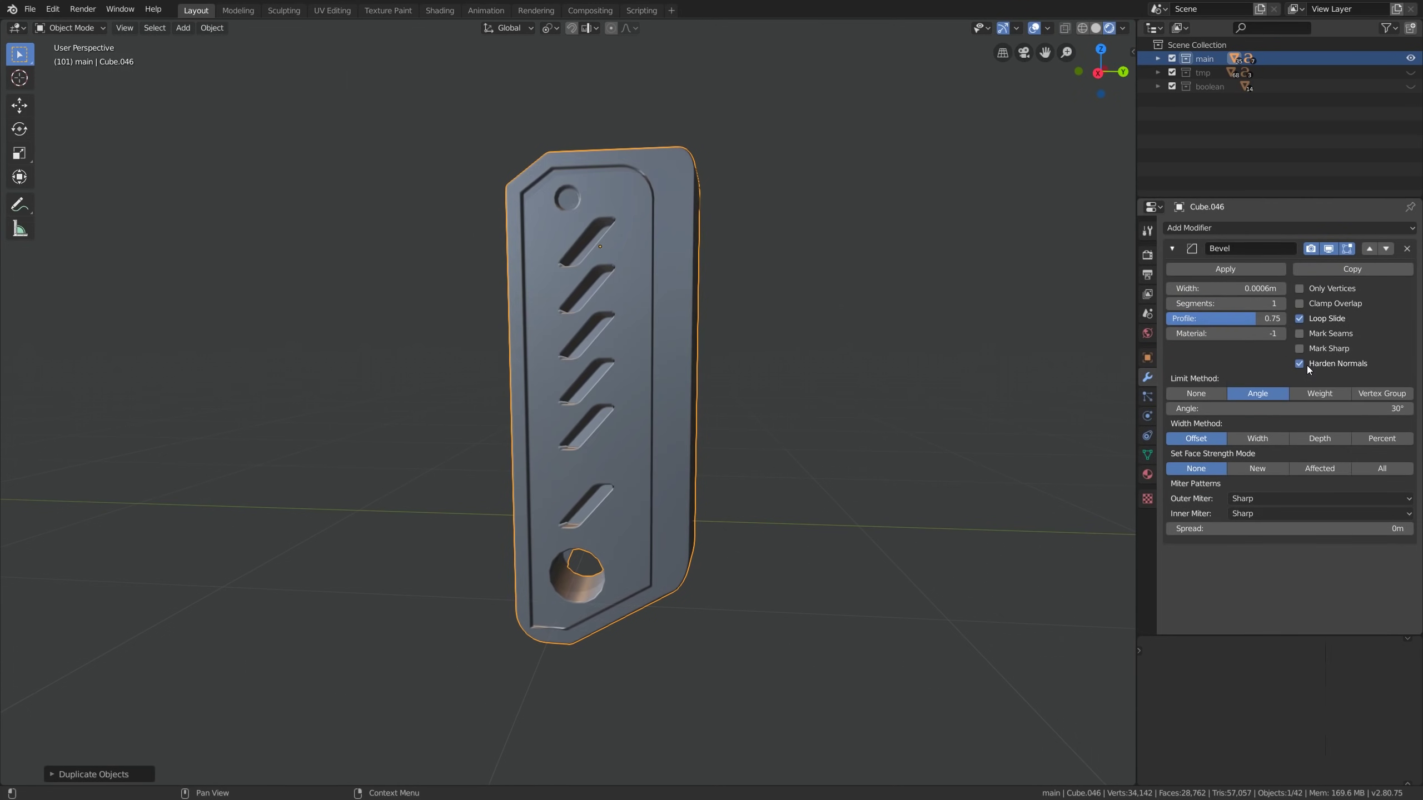
alt+middle_drag(709, 345, 646, 327)
scroll(596, 276, up, 6)
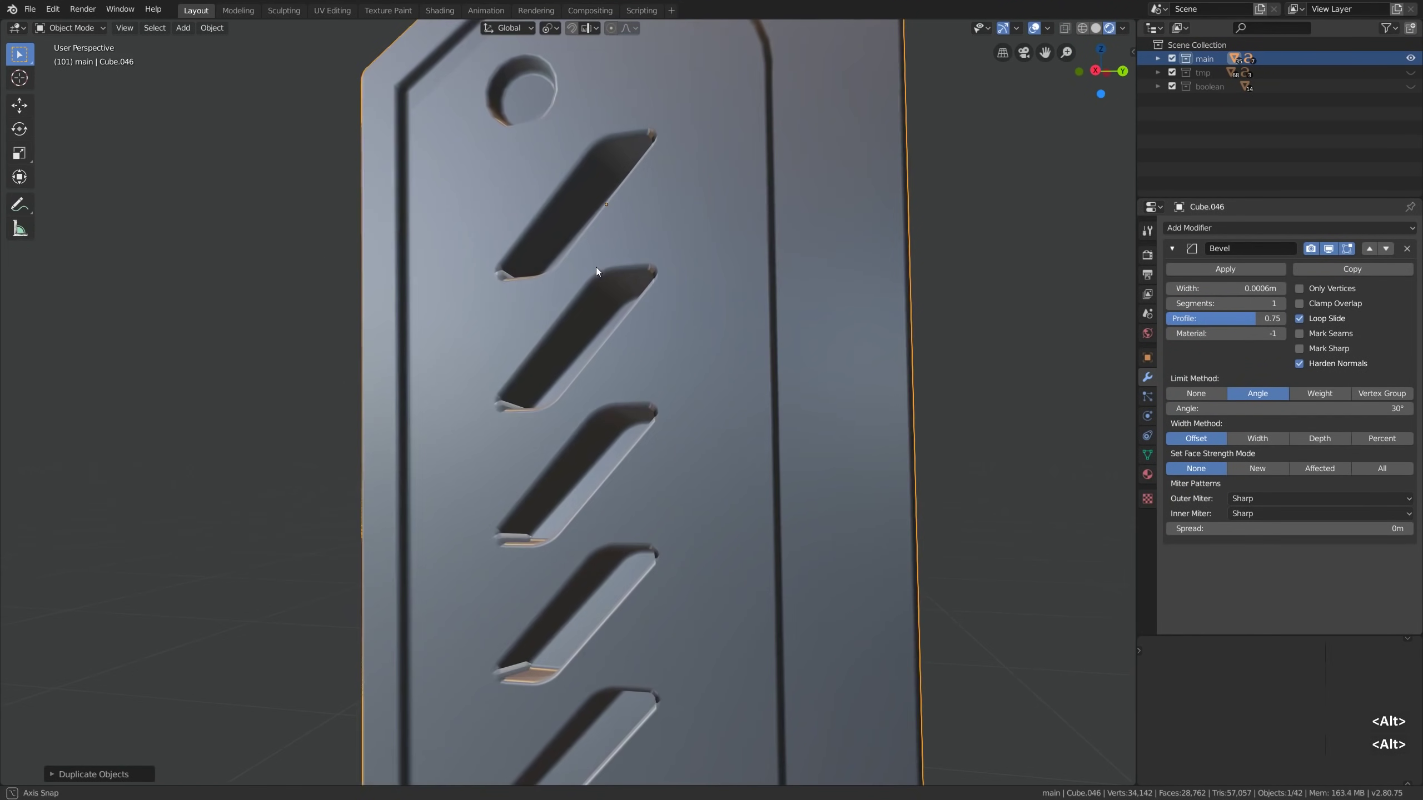
key(alt+semicolon)
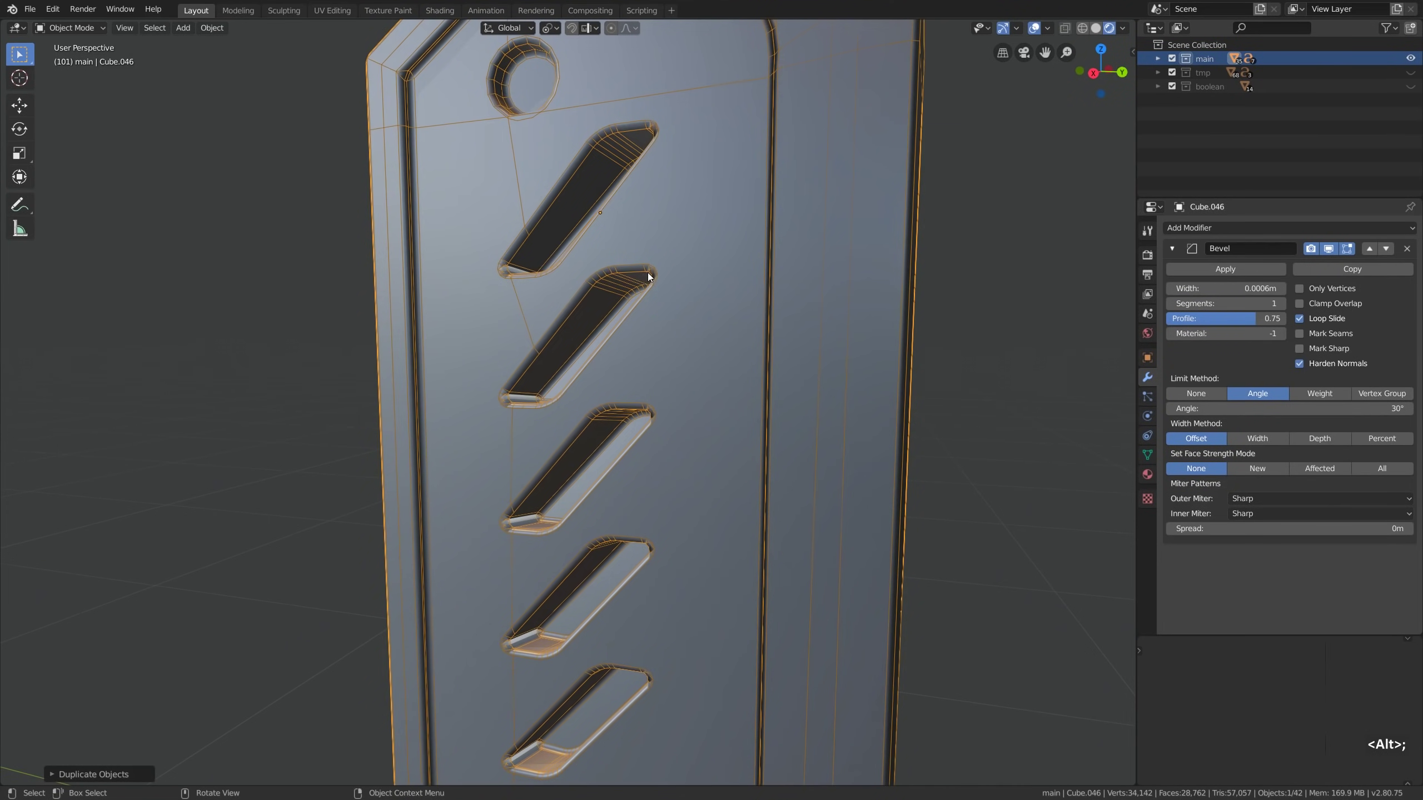
key(alt+semicolon)
scroll(501, 418, down, 2)
scroll(500, 418, down, 3)
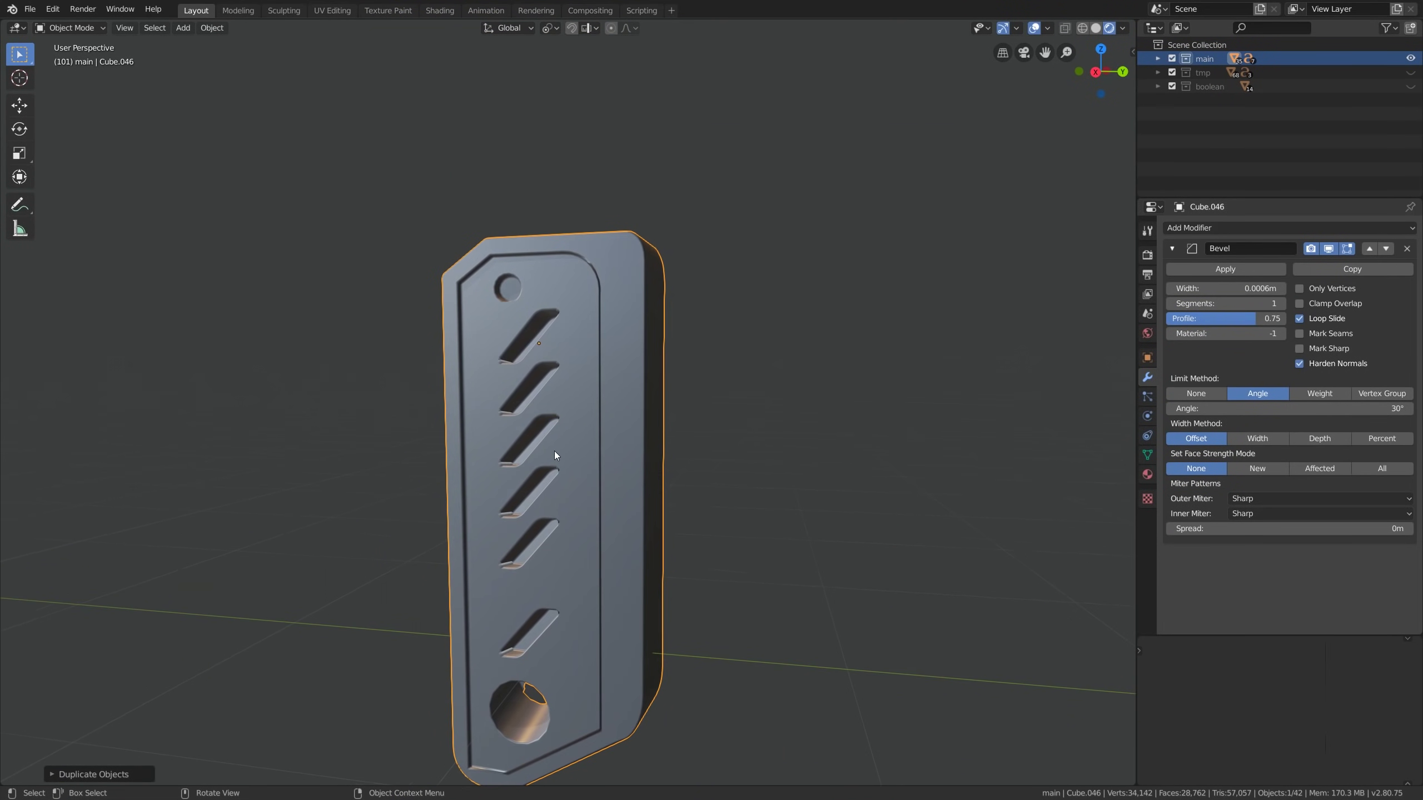
click(1299, 363)
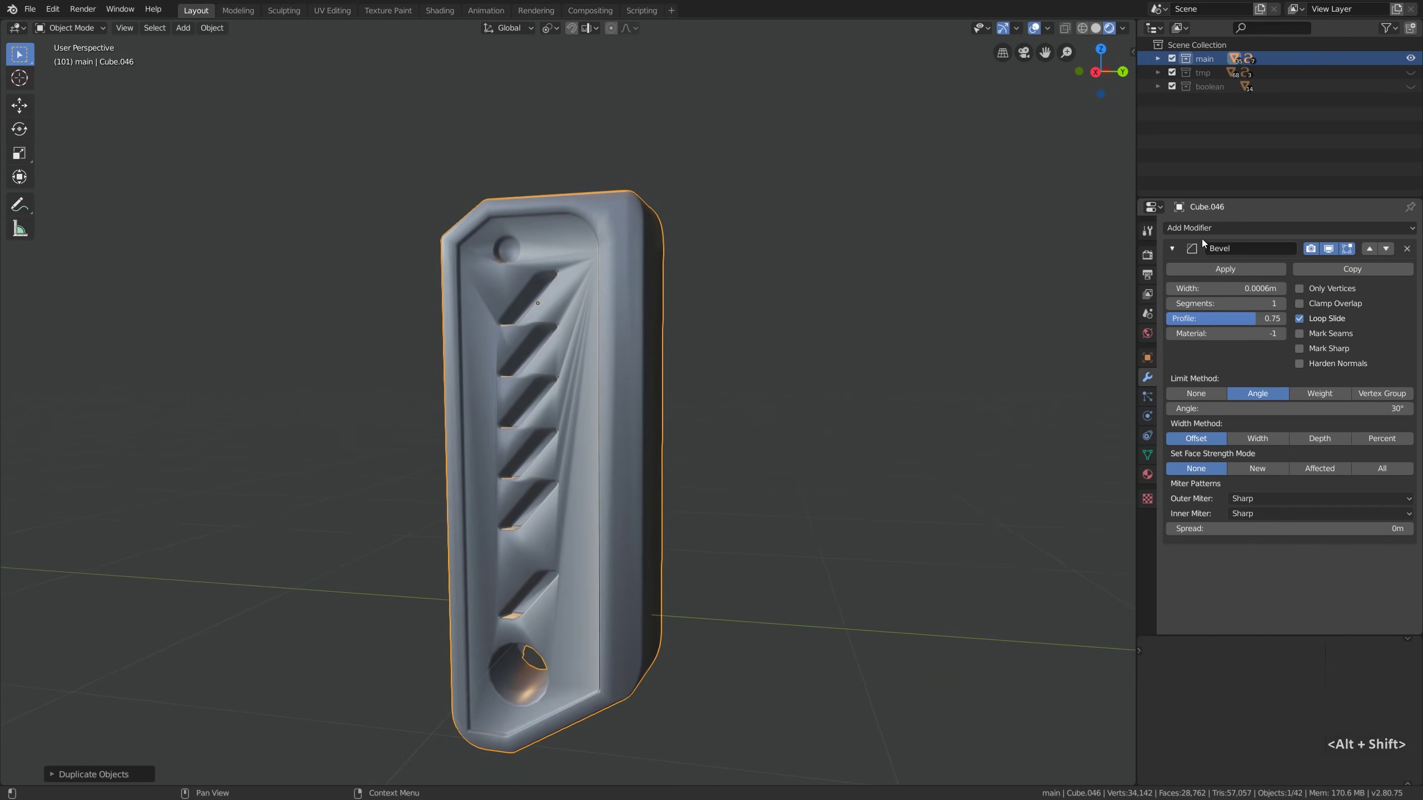
Add a Weighted Normal modifier to the slotted panel with weight 100 and threshold 0
click(1202, 229)
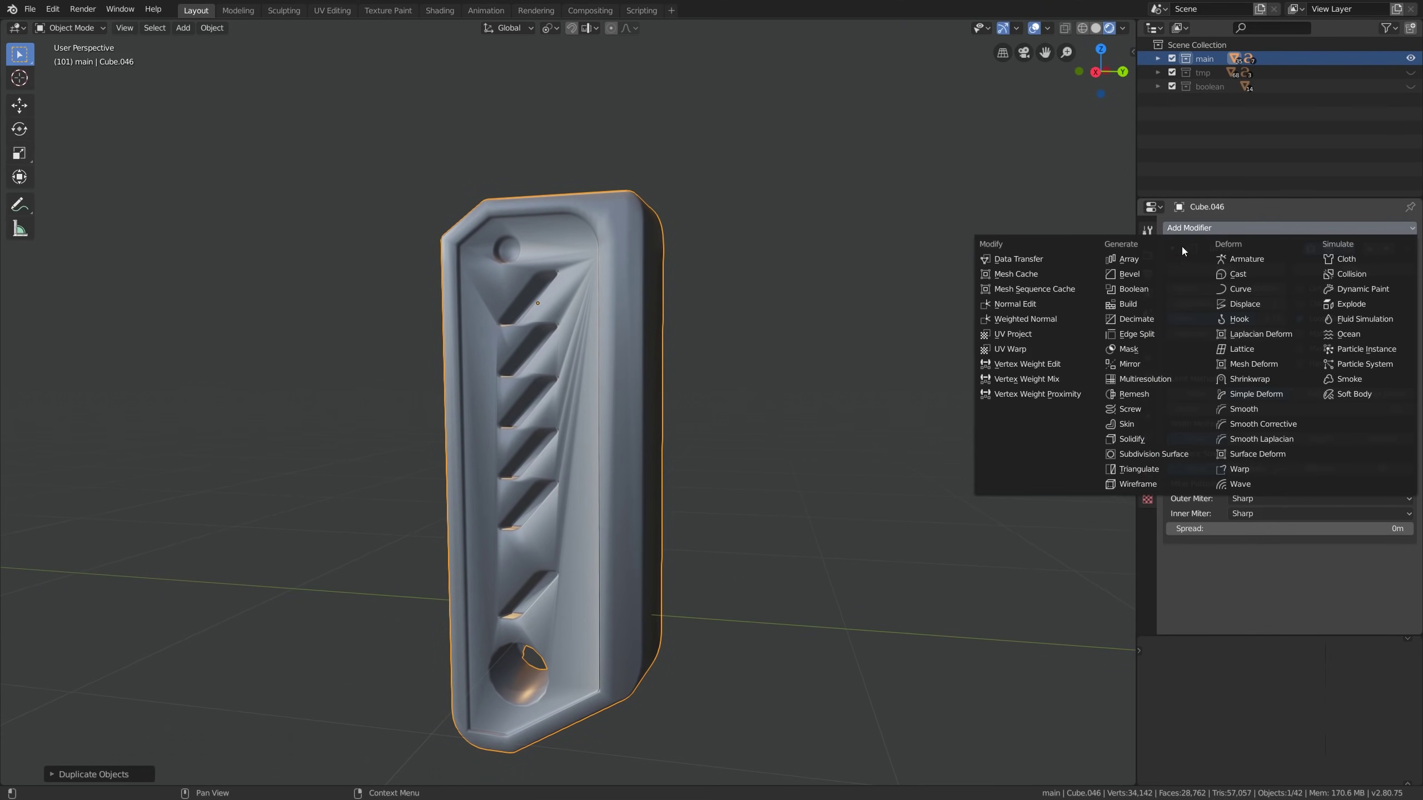
click(1048, 326)
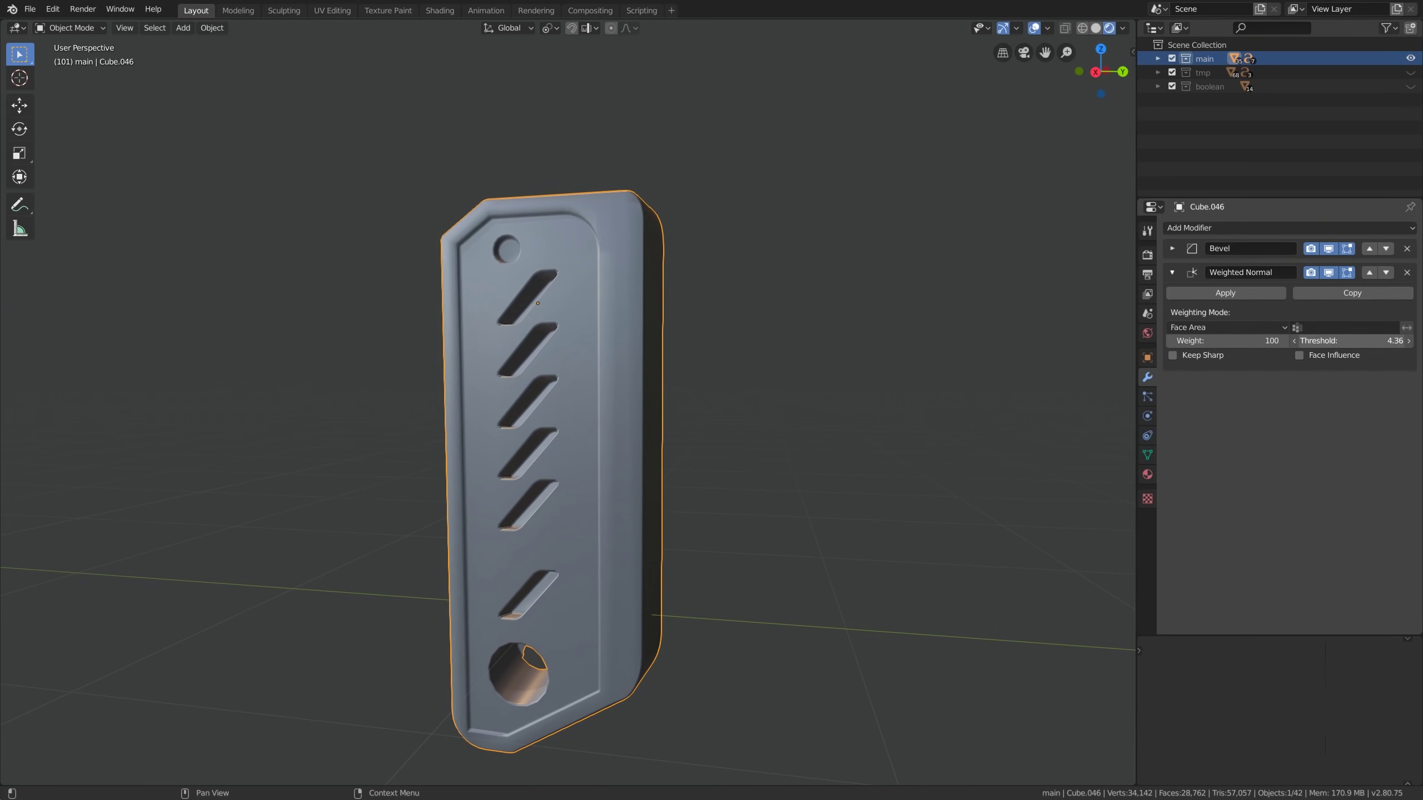
mouse_move(1352, 340)
mouse_down()
mouse_move(1260, 341)
mouse_move(1289, 341)
mouse_up()
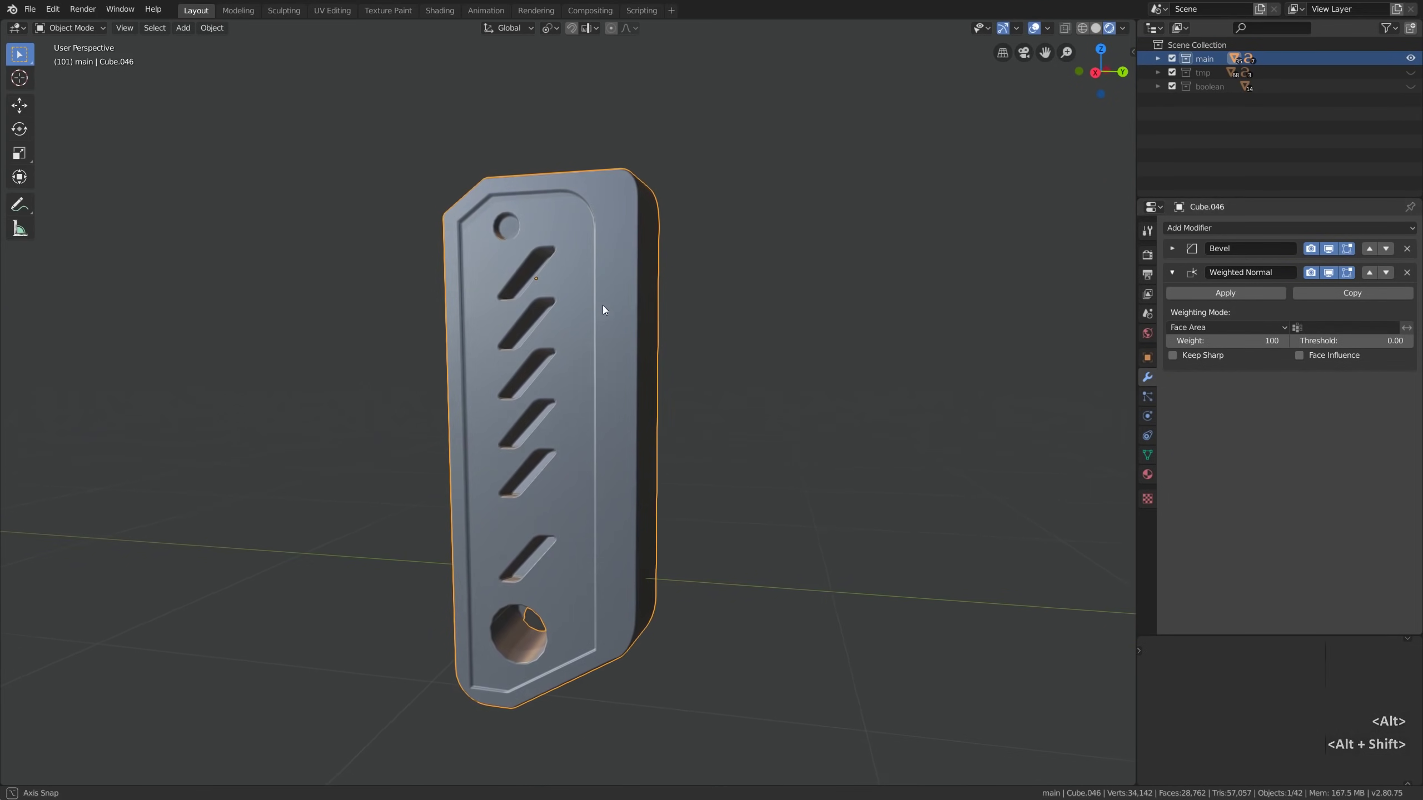
alt+drag(603, 305, 604, 307)
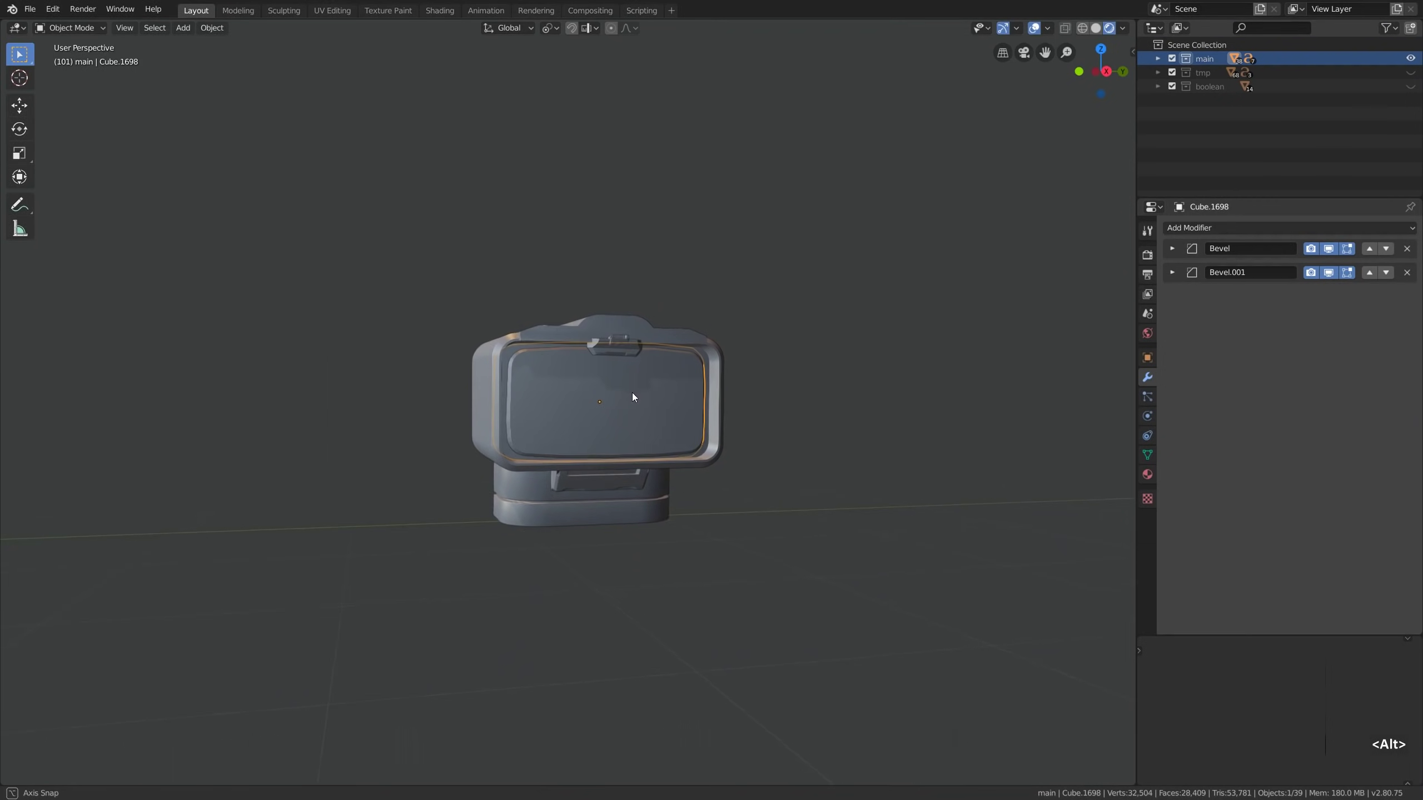
Examine the monitor screen's base mesh in Edit Mode by selecting several of its front faces
key(alt)
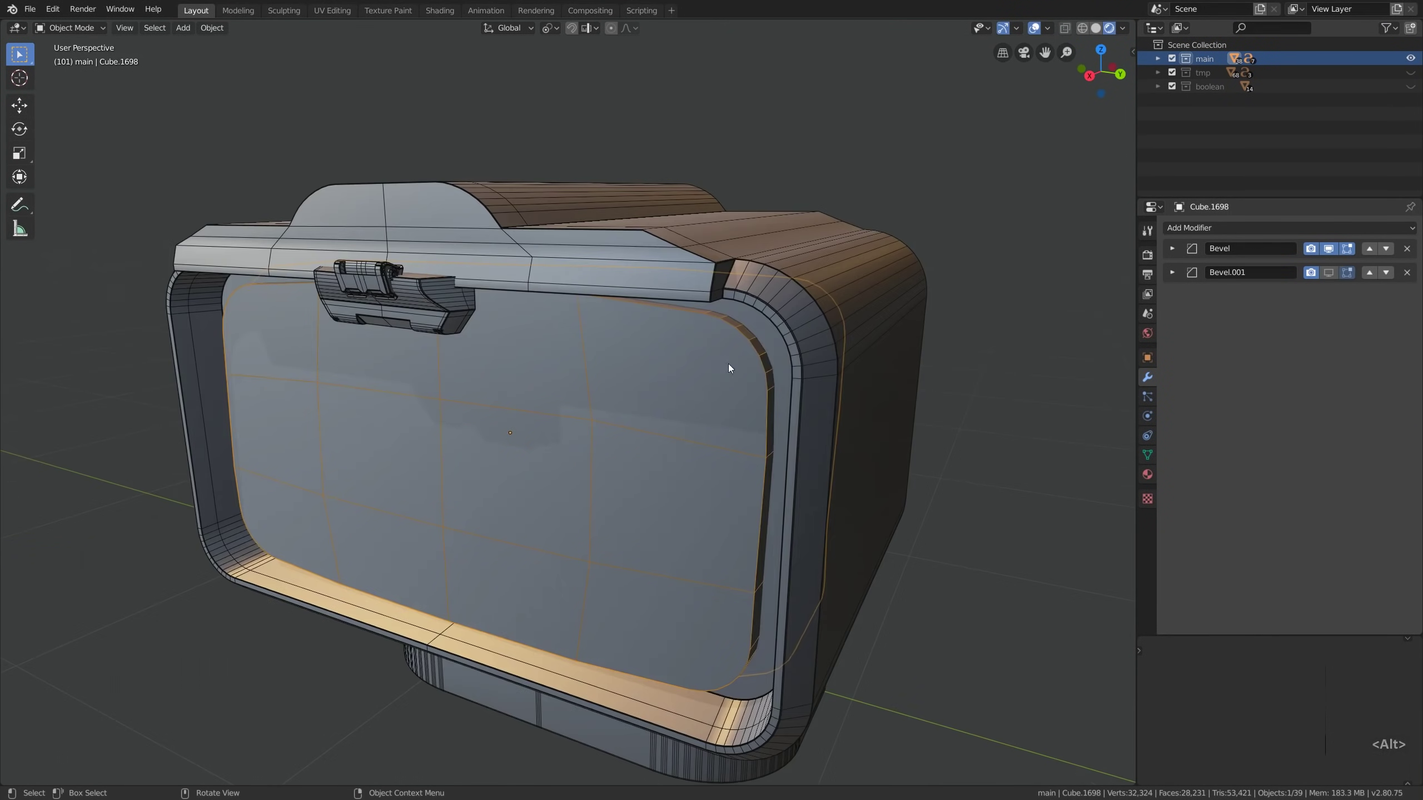
key(Tab)
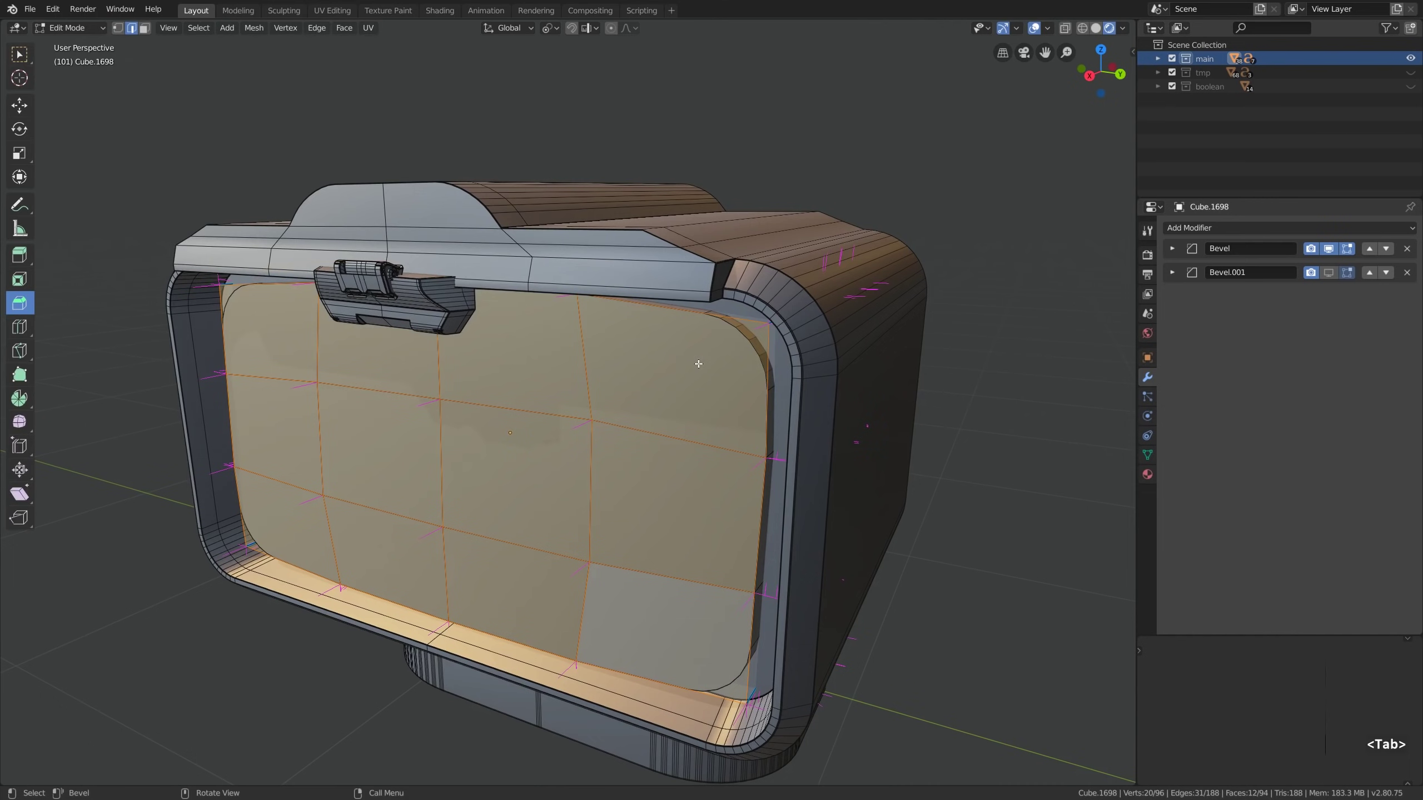
click(693, 365)
key(3)
shift+click(639, 378)
shift+click(550, 385)
shift+click(404, 363)
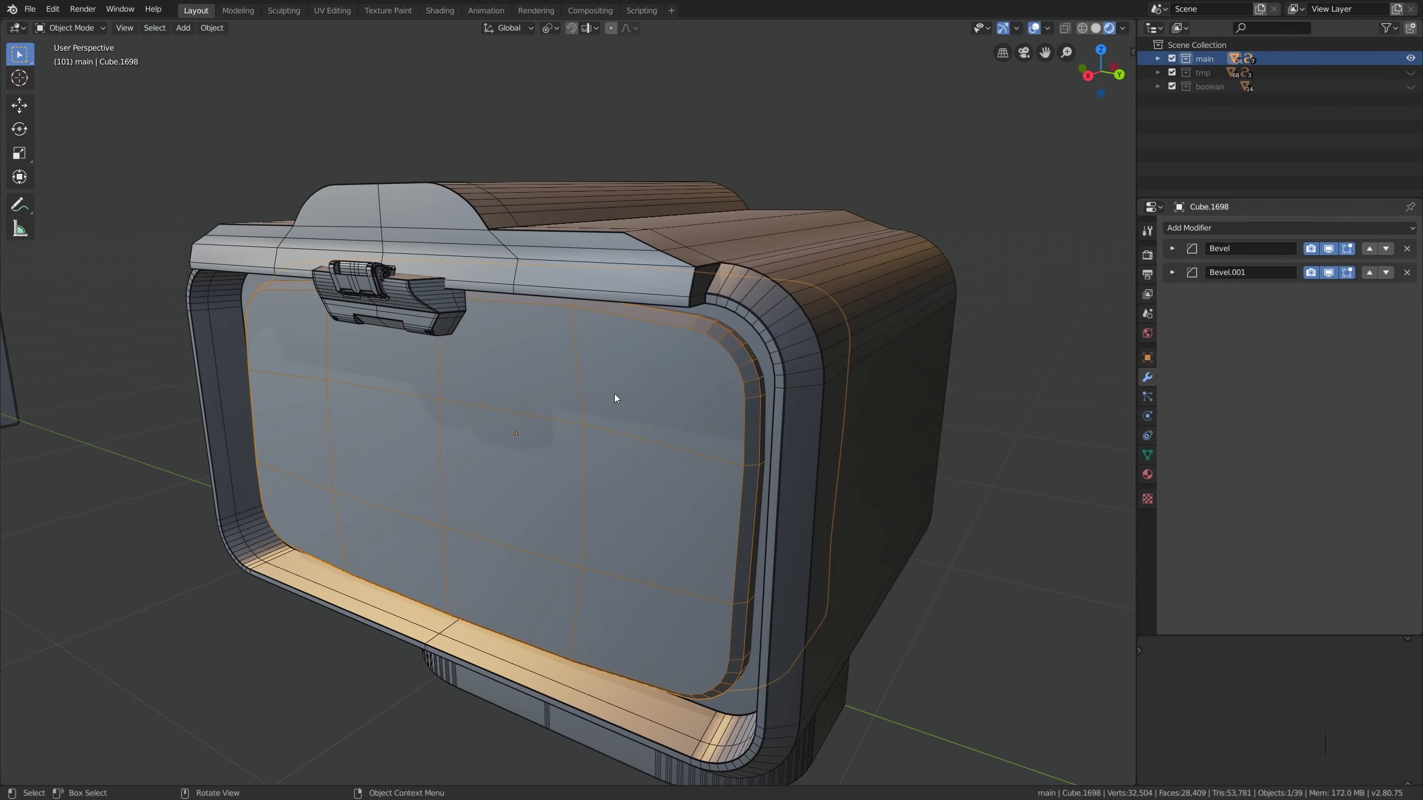
Shade the monitor's screen smooth and set its Auto Smooth angle to 50.4°
right_click(614, 394)
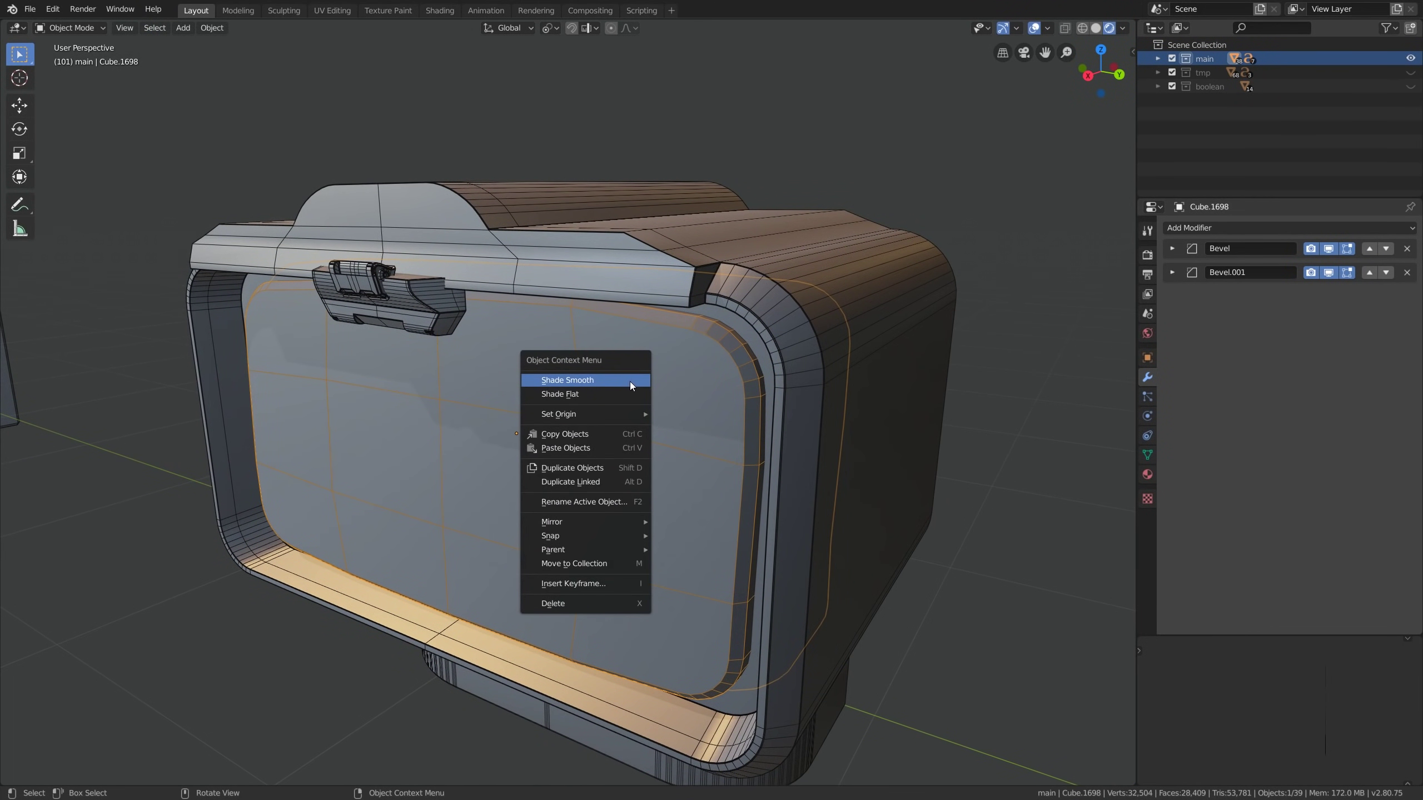
click(630, 382)
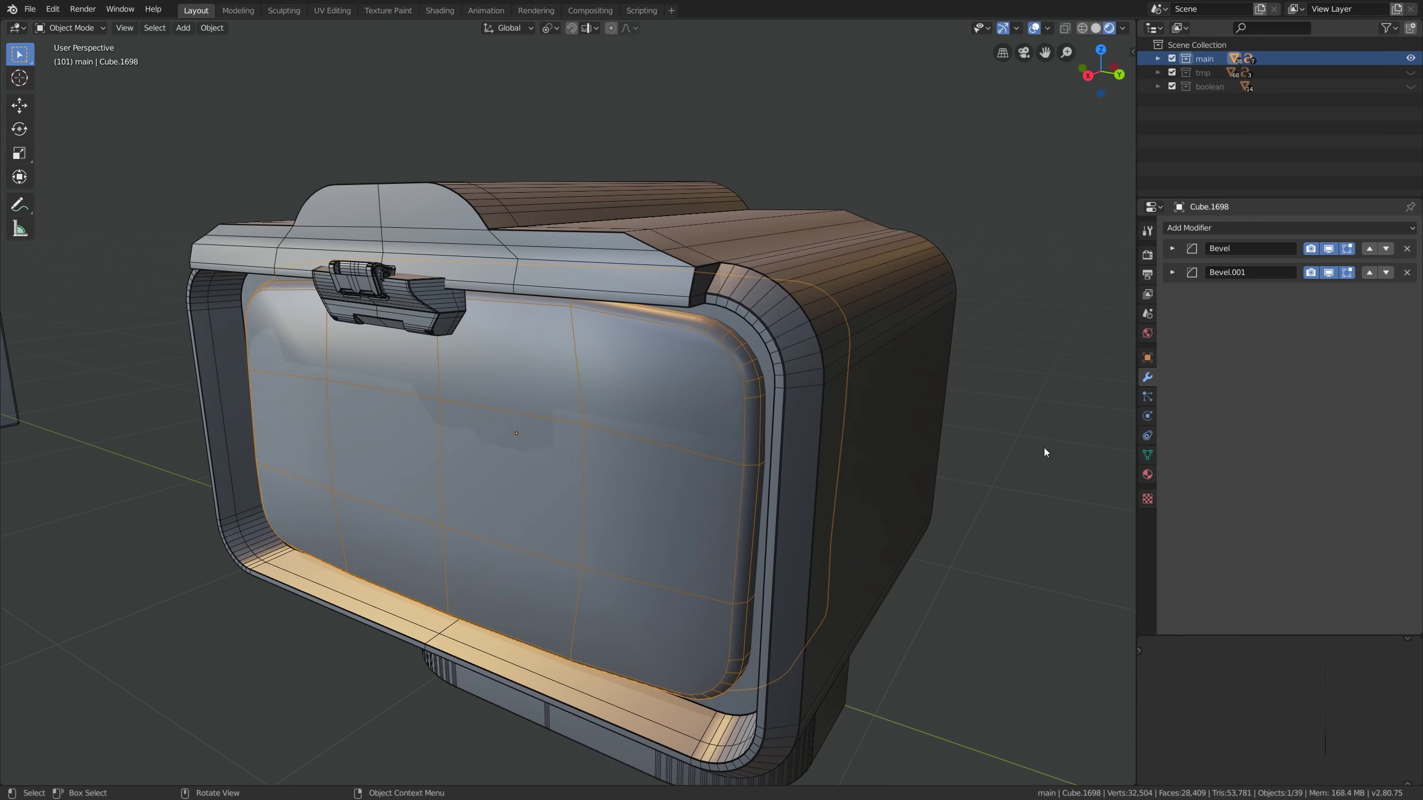
click(1147, 455)
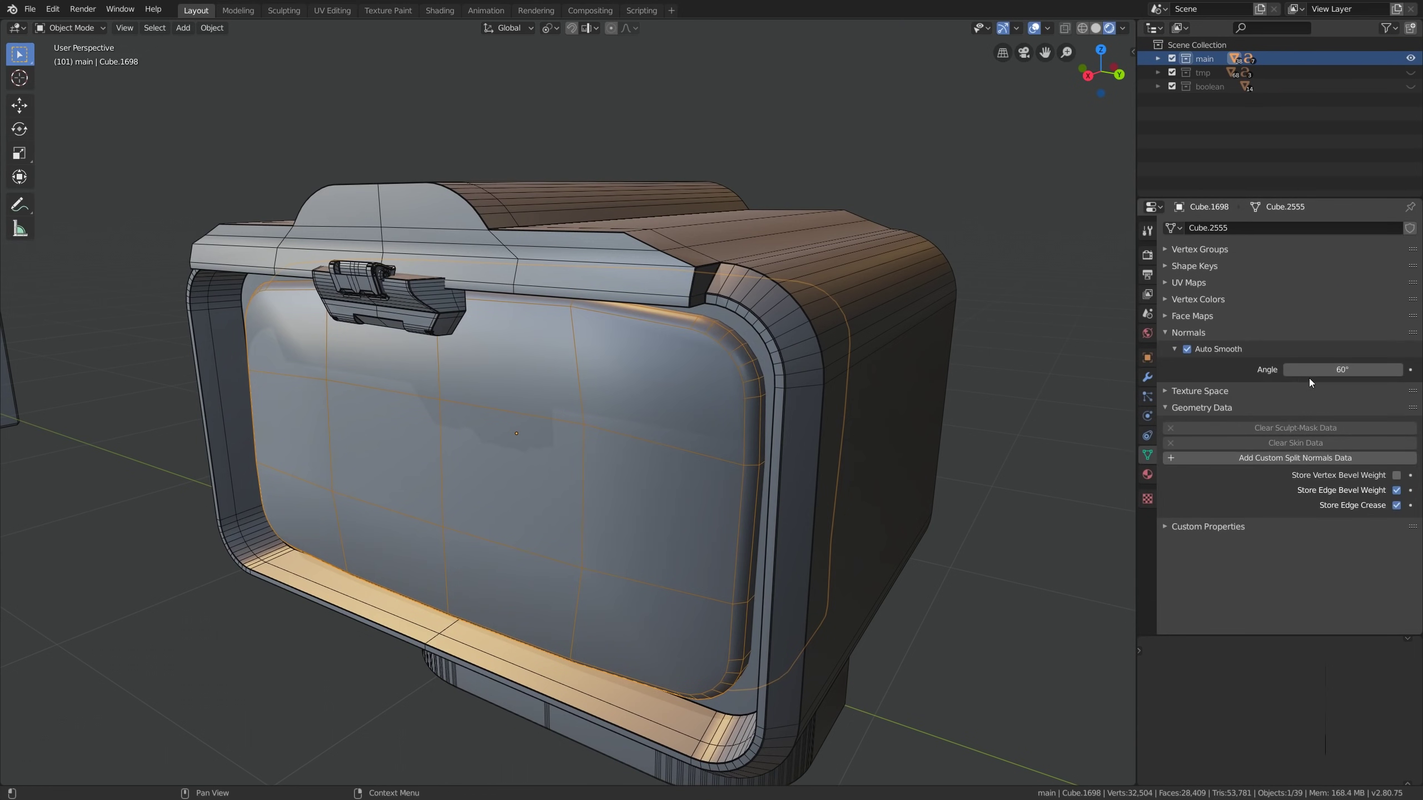
mouse_move(1311, 369)
mouse_down()
mouse_move(1272, 370)
mouse_move(1289, 369)
mouse_up()
mouse_move(694, 434)
middle_down()
mouse_move(704, 423)
mouse_move(686, 445)
middle_up()
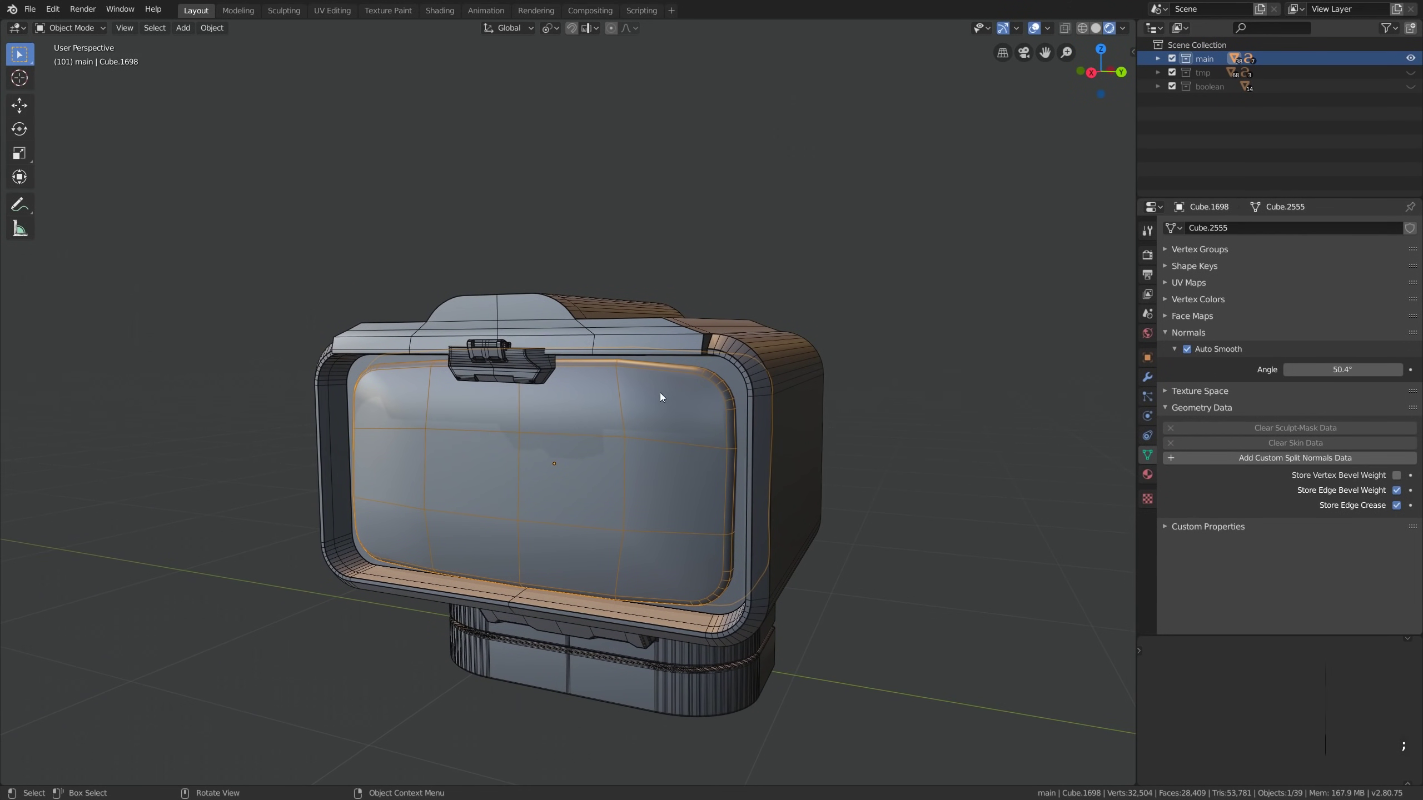
middle_drag(721, 391, 604, 431)
scroll(653, 465, down, 3)
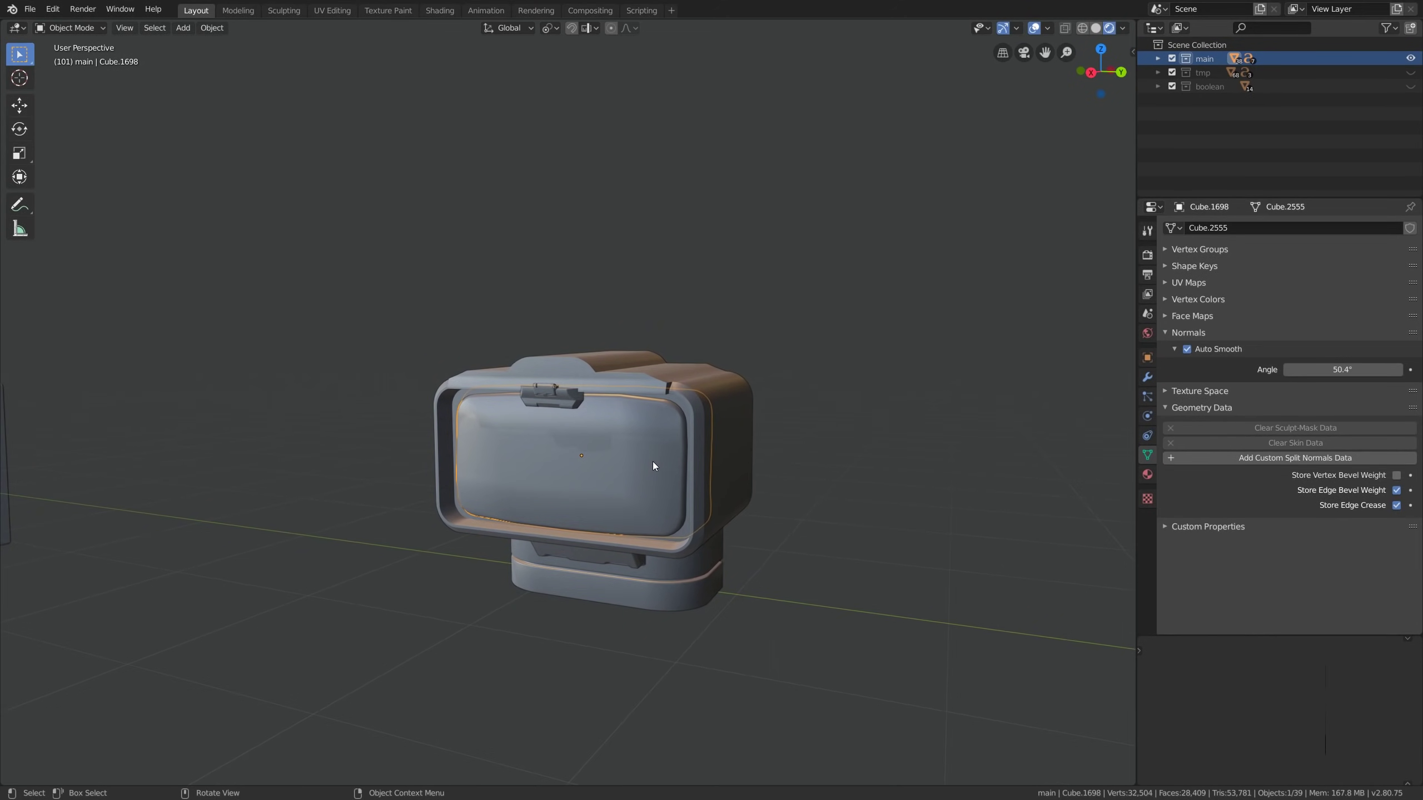
Select all parts of the monitor and place a duplicate beside it along the Y axis
key(b)
drag(581, 348, 649, 530)
scroll(649, 529, down, 3)
key(shift+d)
key(y)
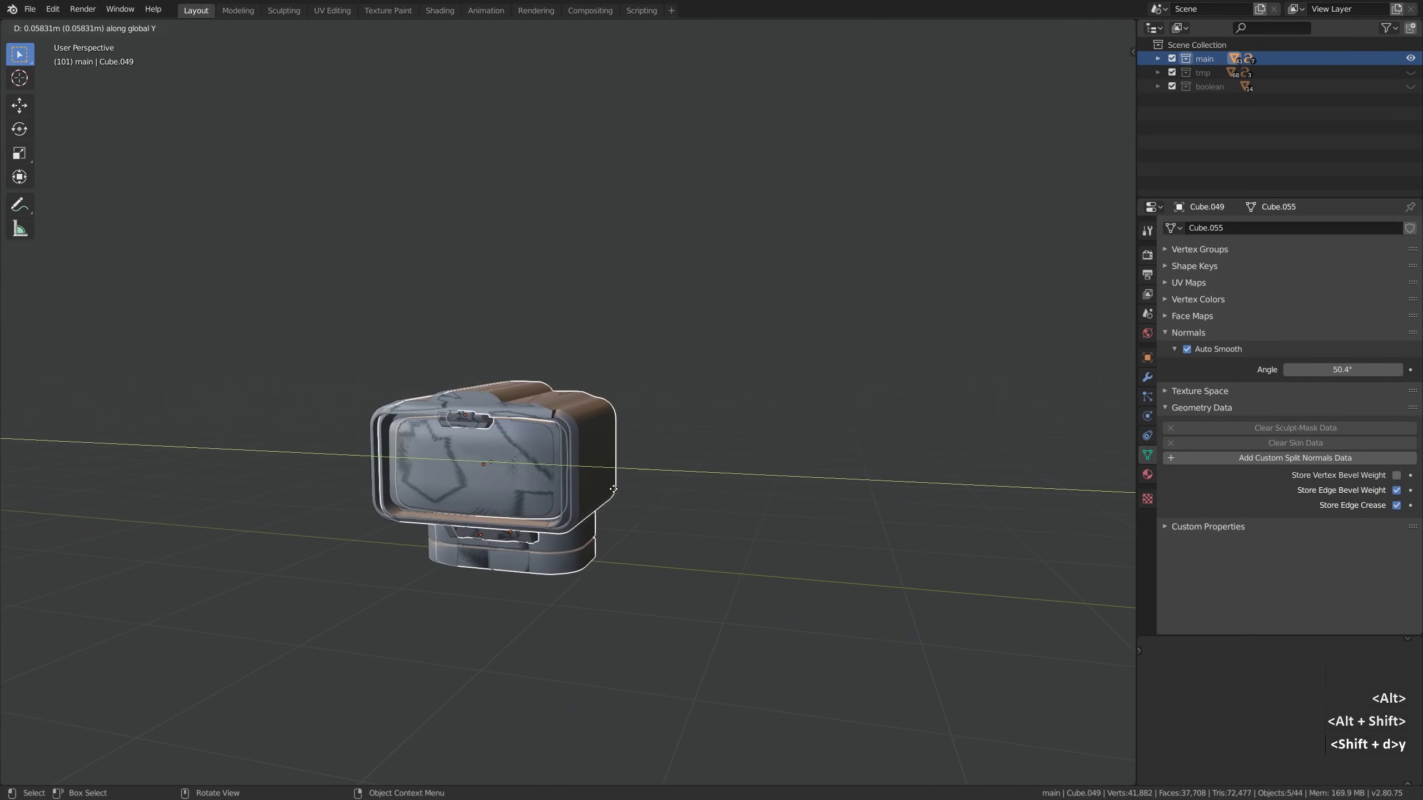
click(957, 540)
Add a Weighted Normal modifier to the duplicated monitor's screen and compare its shading with the original
alt+drag(956, 539, 824, 440)
scroll(814, 504, up, 1)
click(824, 436)
key(;)
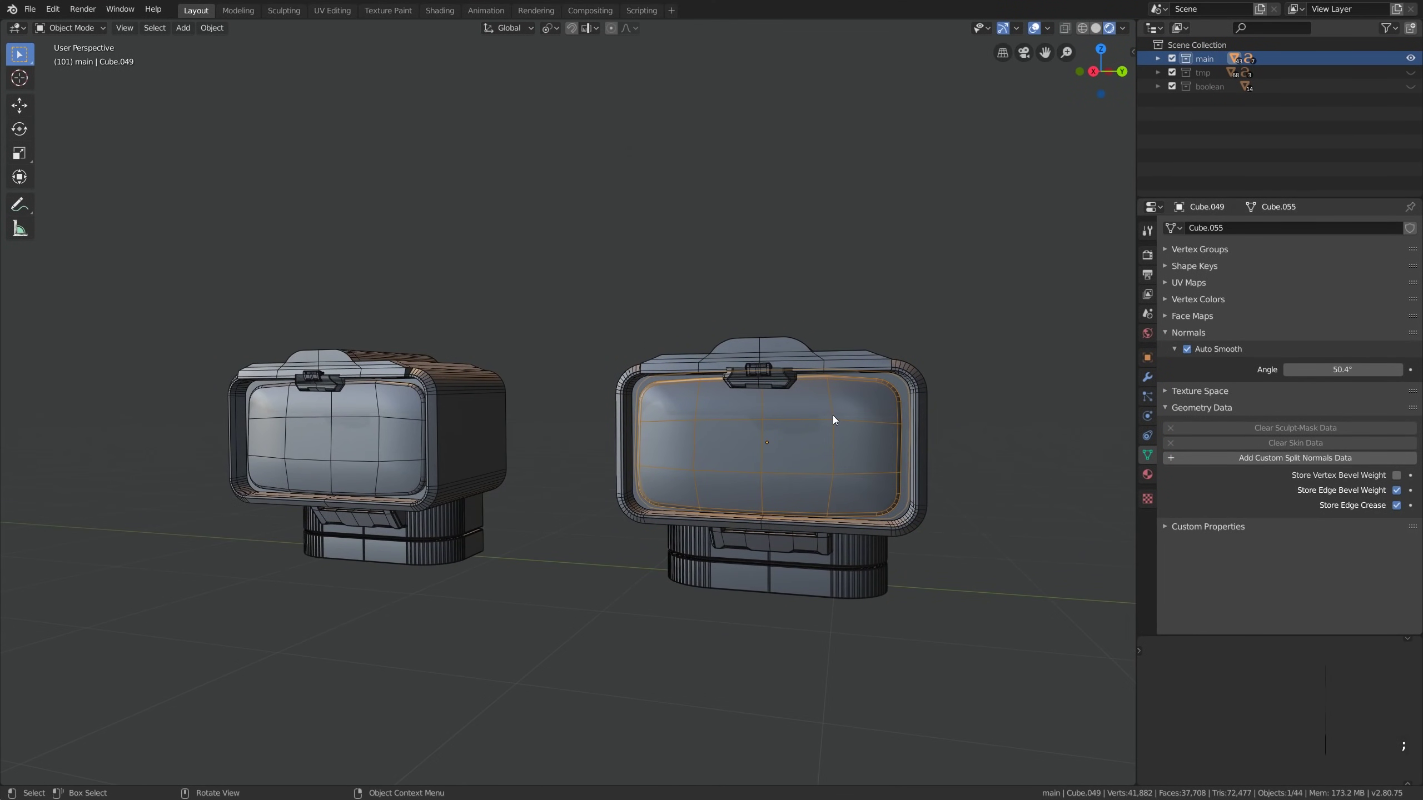
key(;)
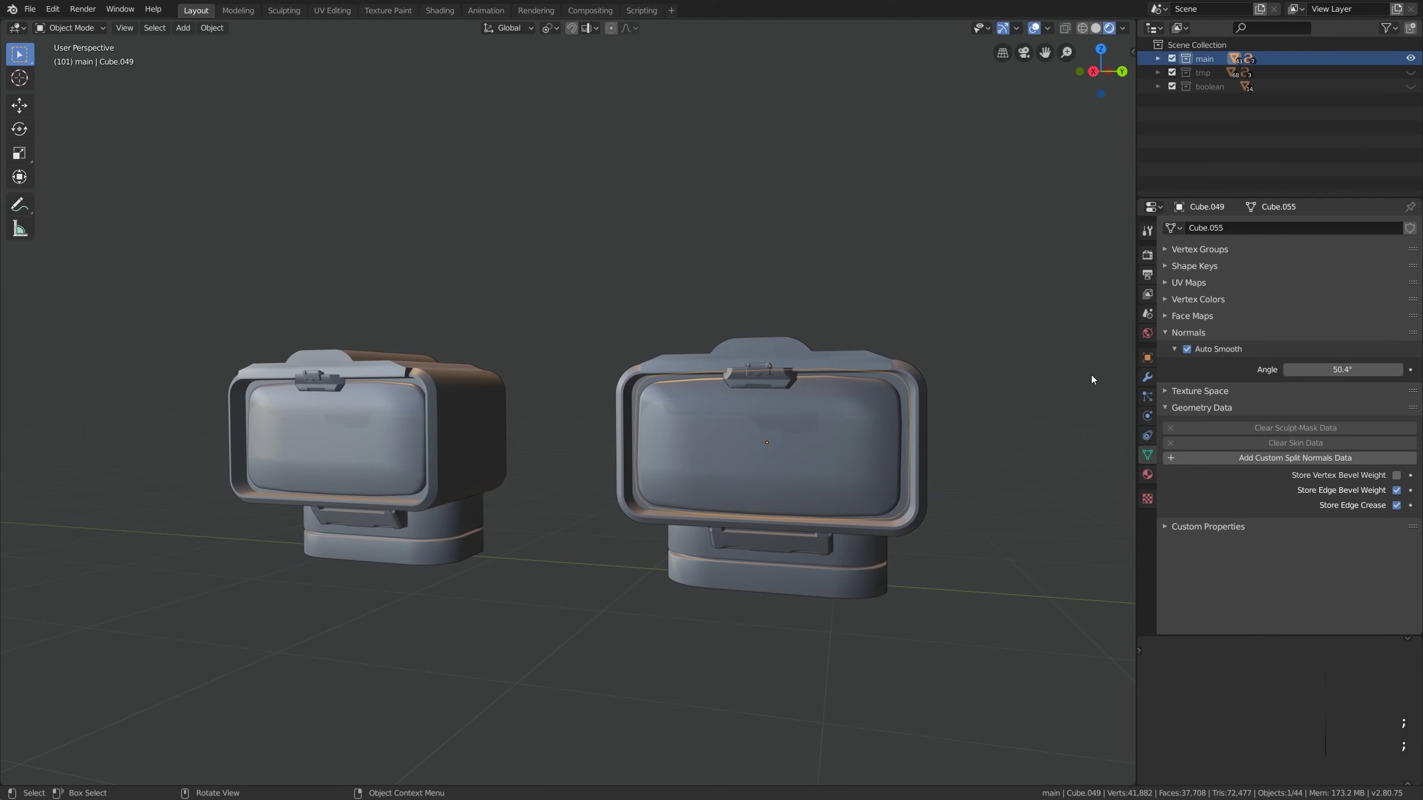
click(1140, 375)
click(1179, 229)
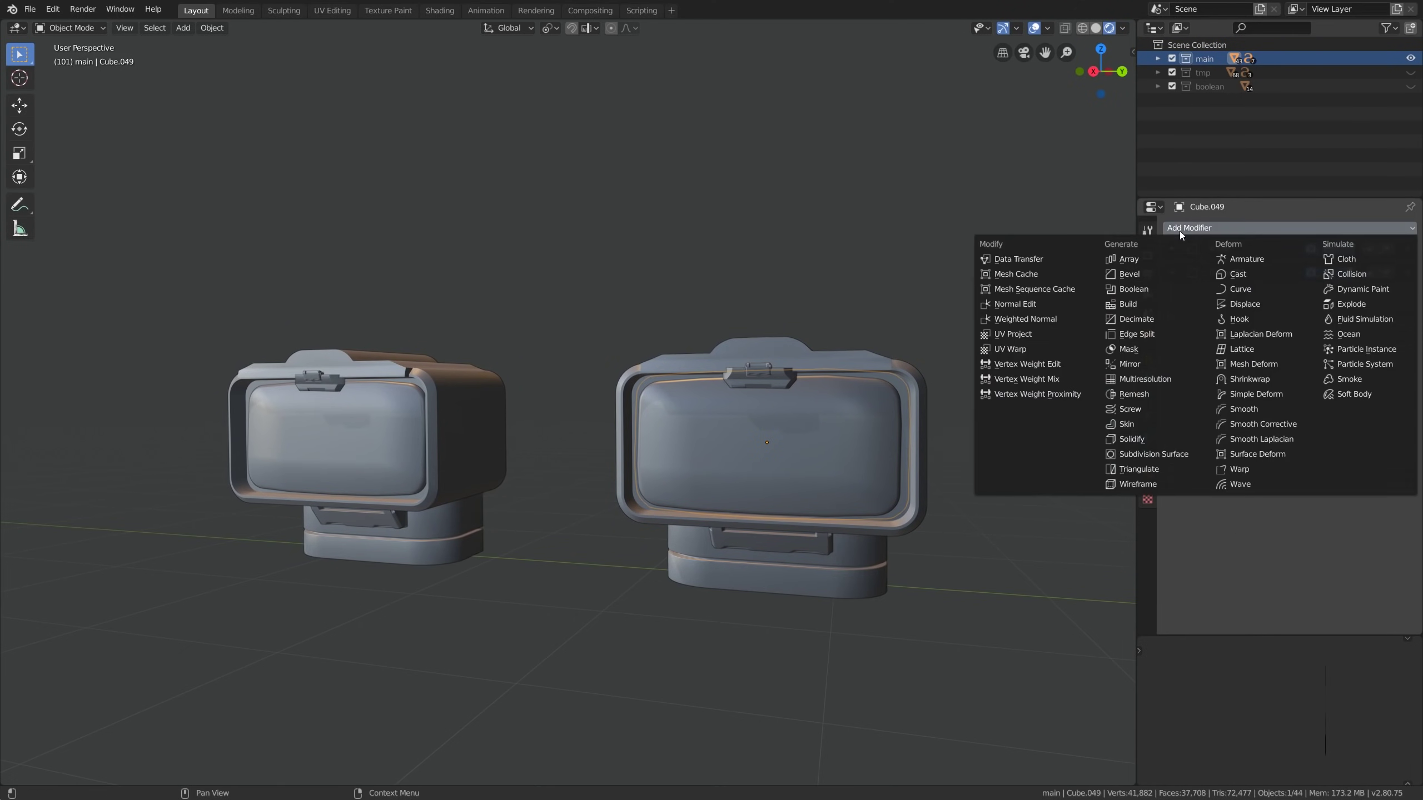
click(1072, 319)
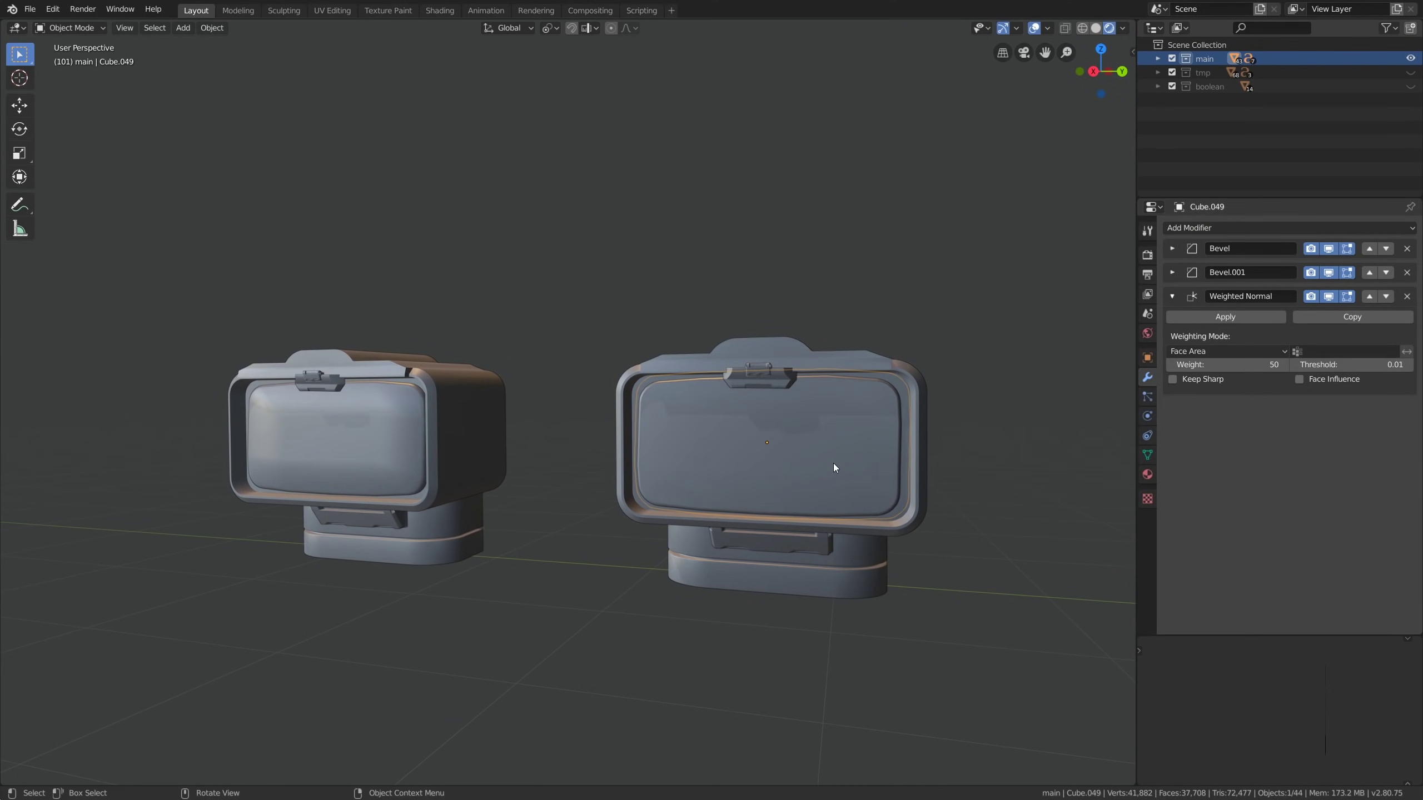
middle_drag(833, 463, 824, 466)
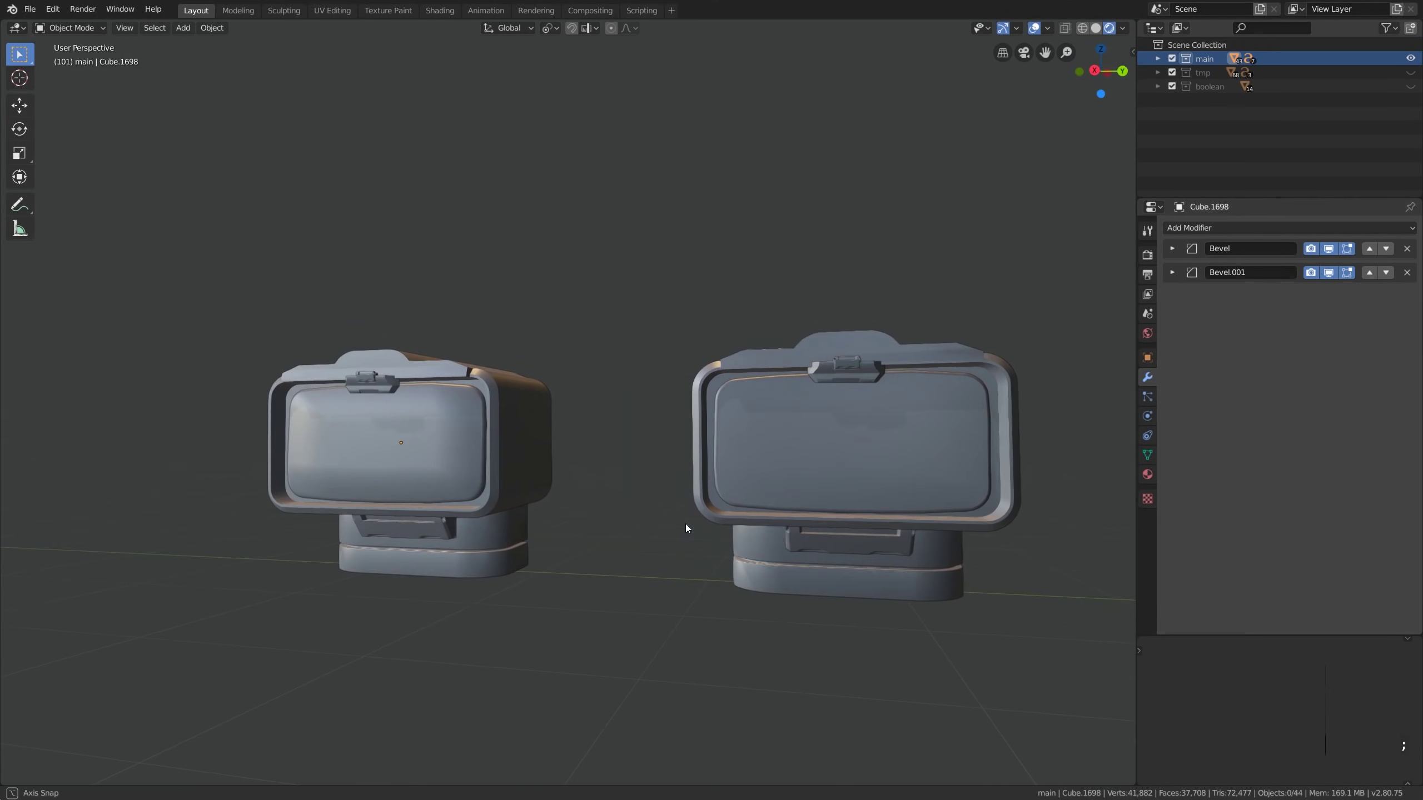
middle_drag(684, 525, 531, 493)
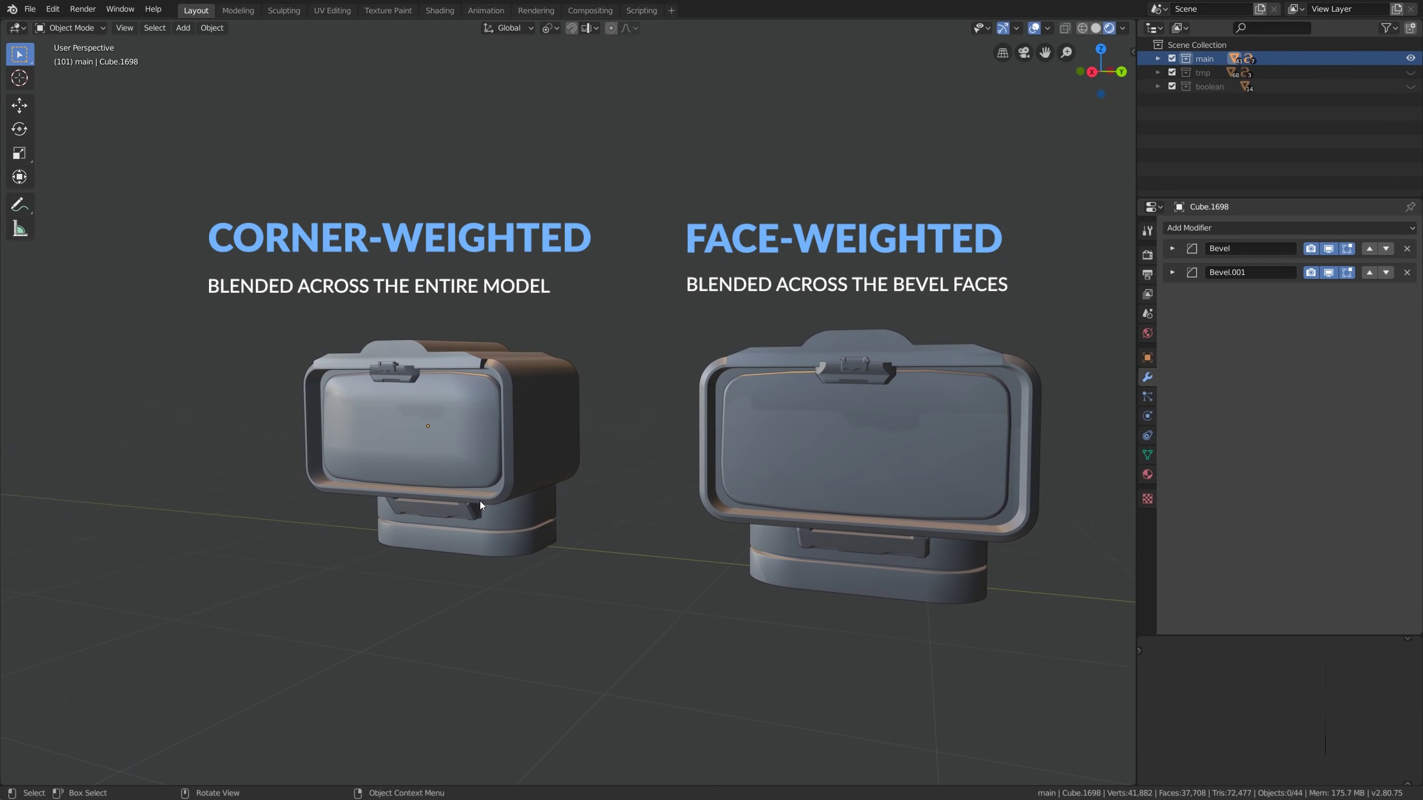